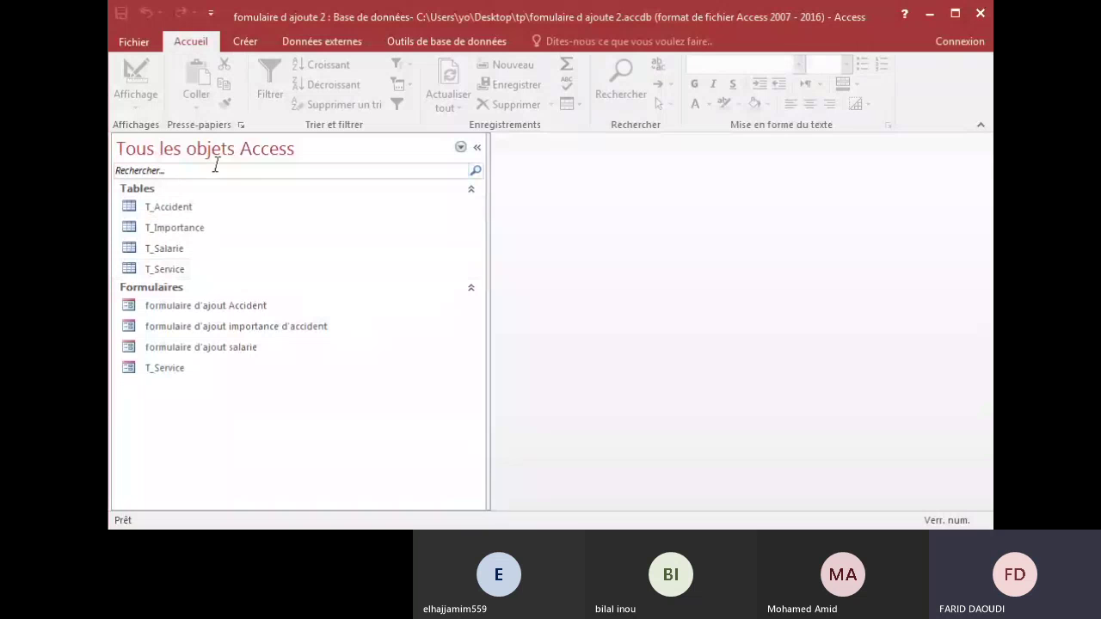
# Step: Create a blank form and switch it to design view (Mode Création)
pyautogui.click(245, 41)
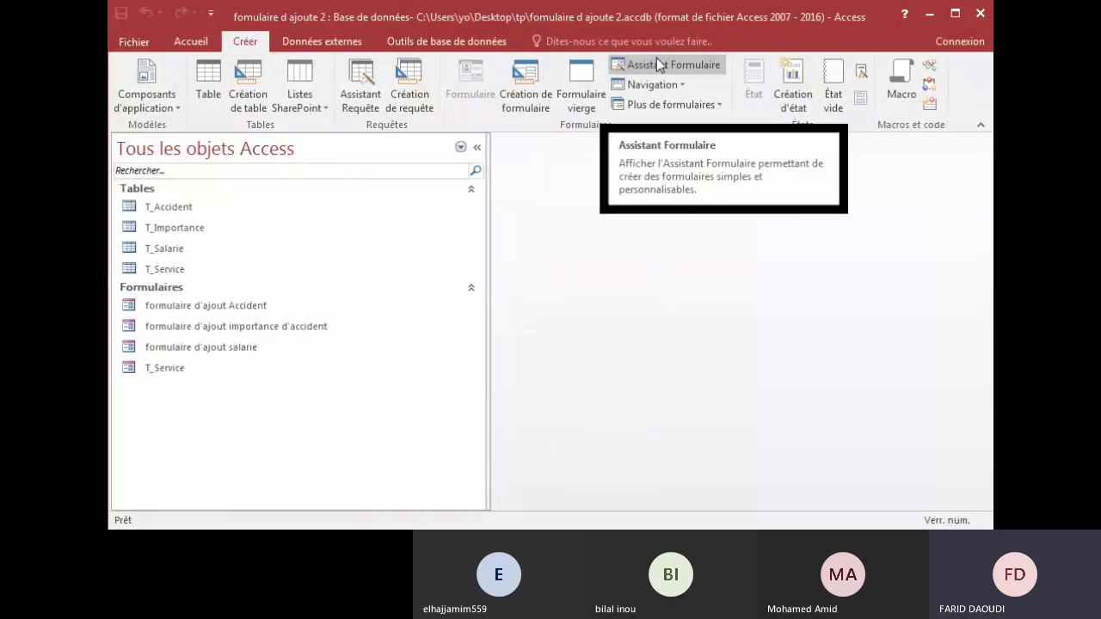
pyautogui.click(581, 99)
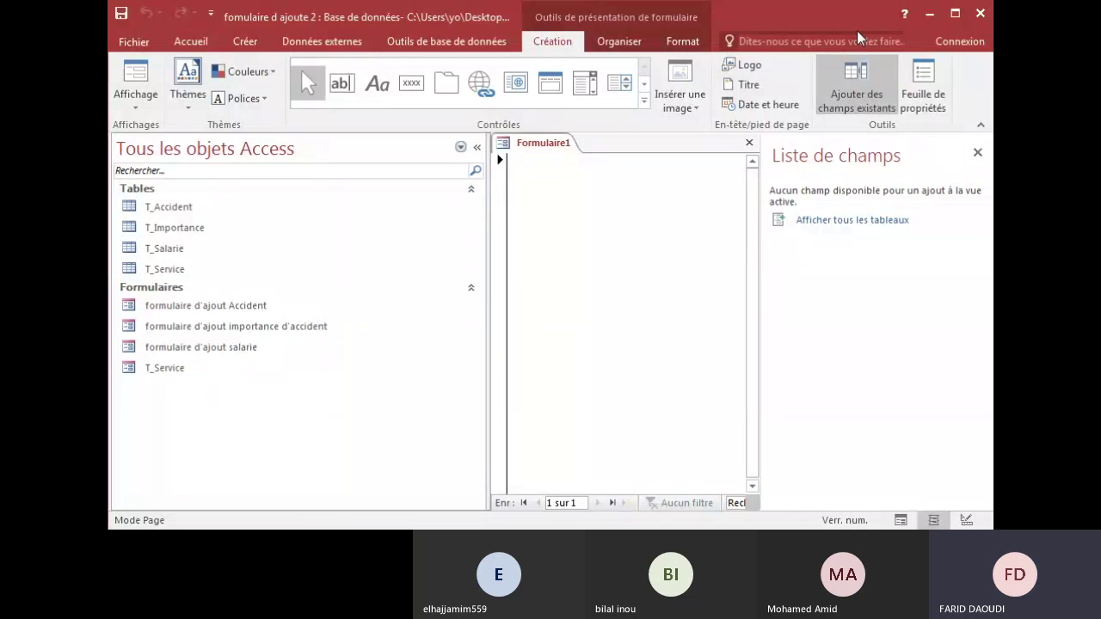
pyautogui.click(953, 14)
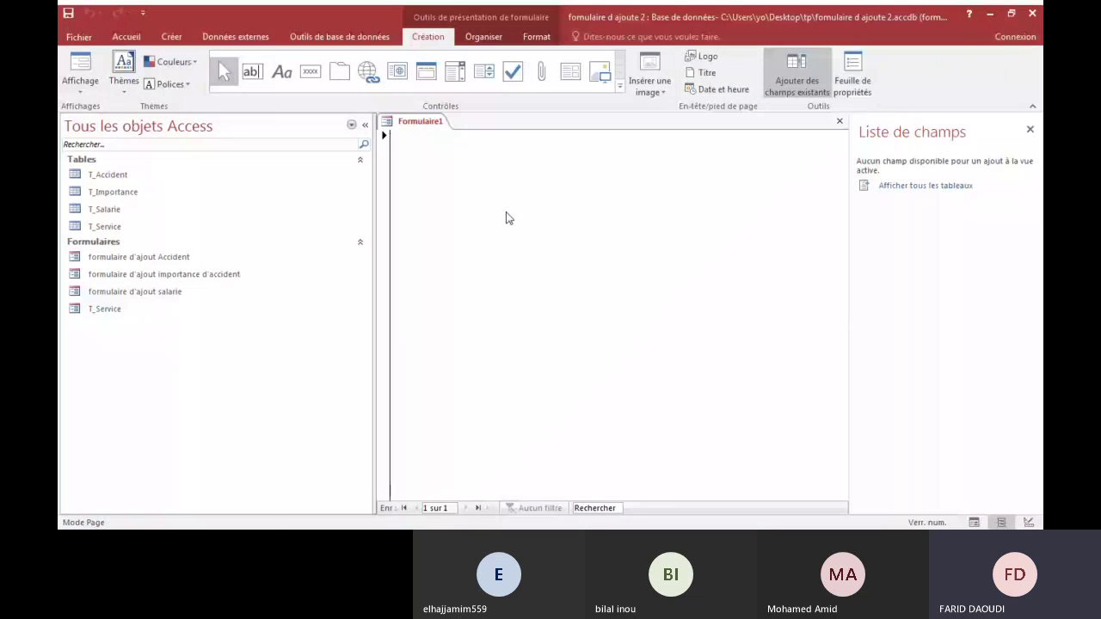
pyautogui.click(80, 86)
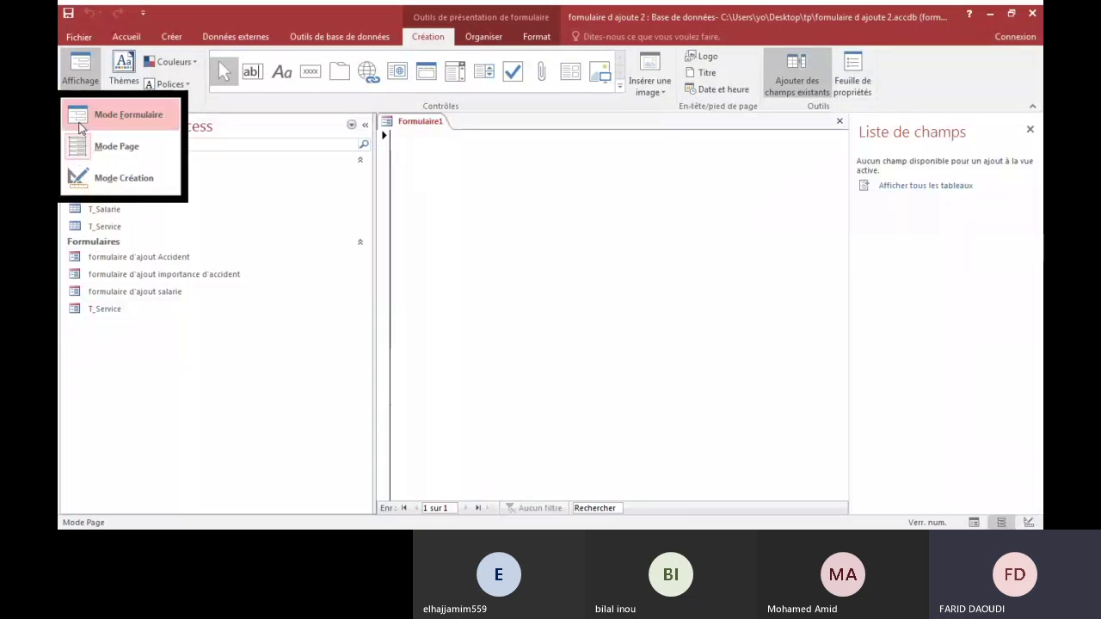
pyautogui.click(82, 174)
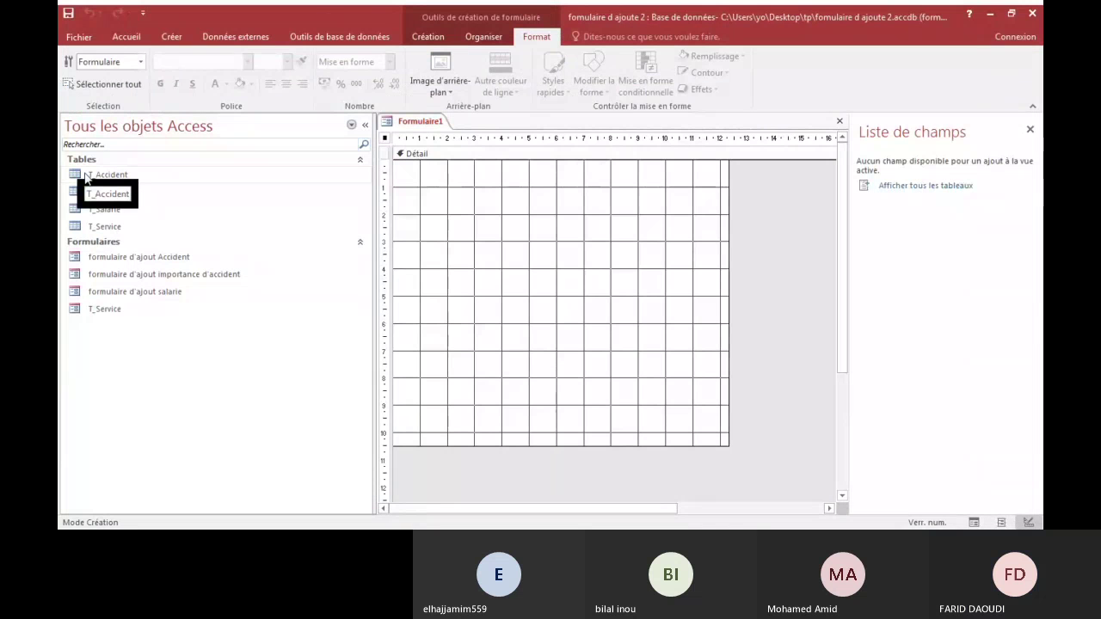
# Step: Add a label about 8 cm wide near the top of the Détail section with the text "formulaire d'accueil"
pyautogui.click(427, 36)
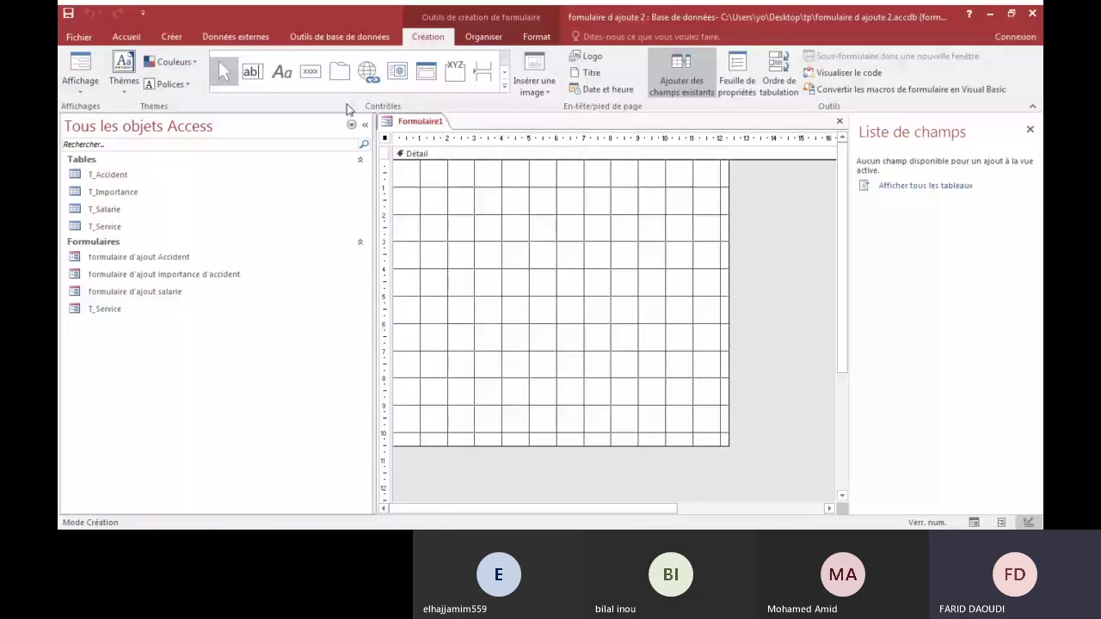
pyautogui.click(281, 72)
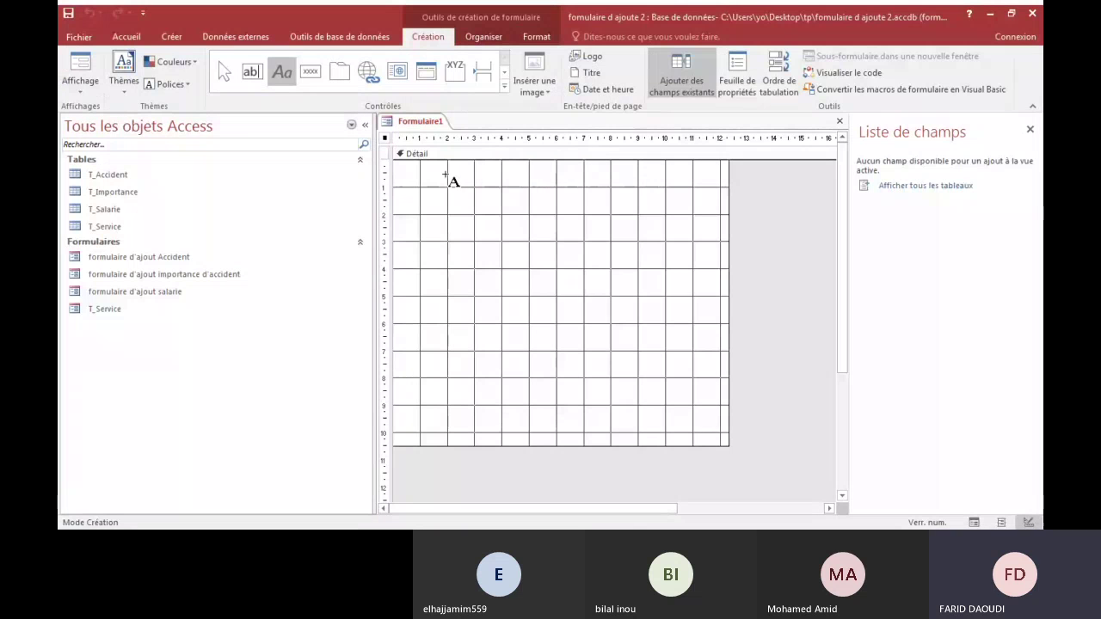
pyautogui.moveTo(439, 175); pyautogui.dragTo(660, 214)
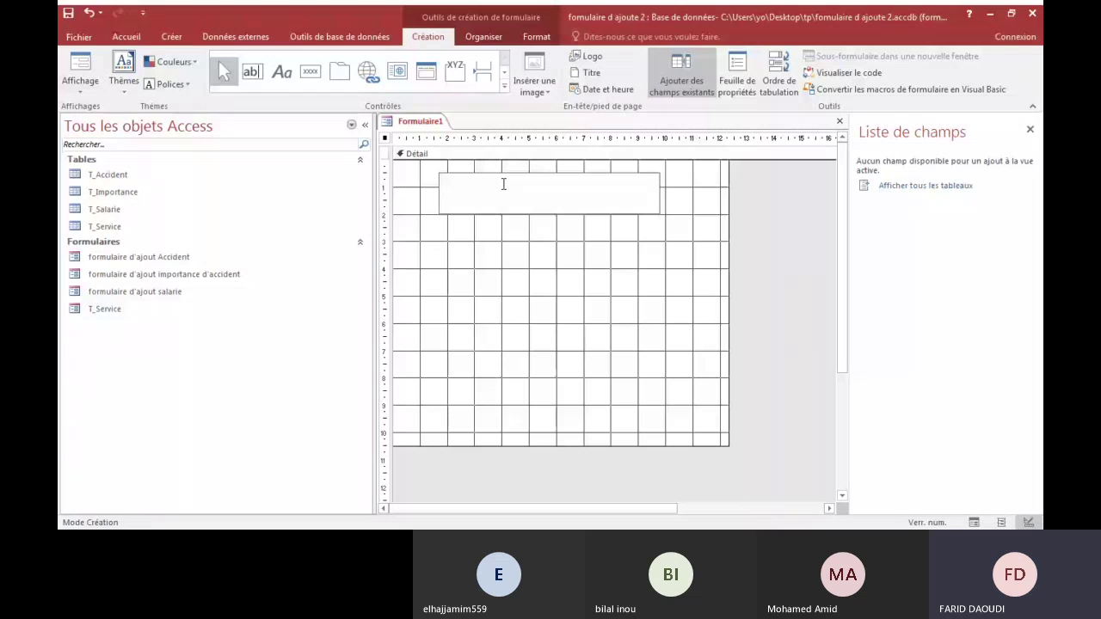
pyautogui.write("formulaire d'acc")
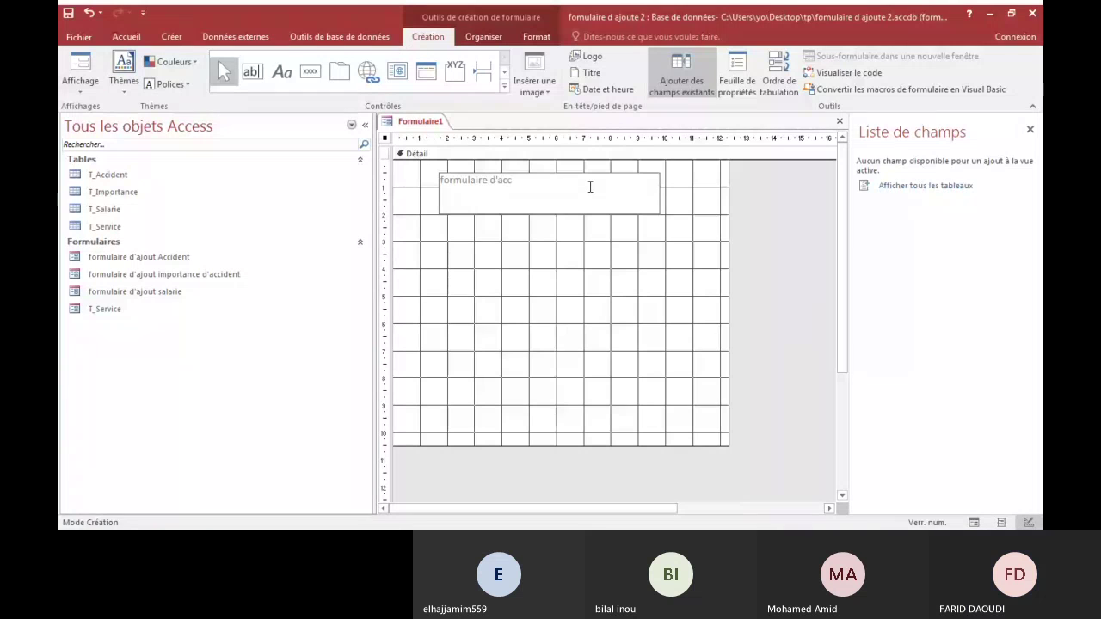
pyautogui.write('ueil')
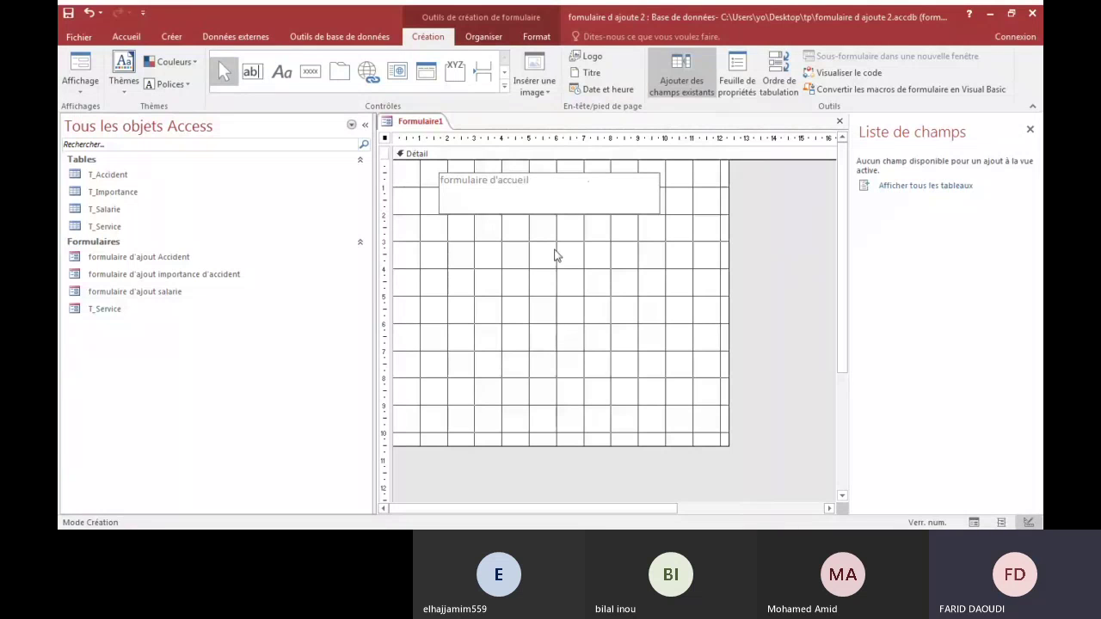
pyautogui.click(643, 222)
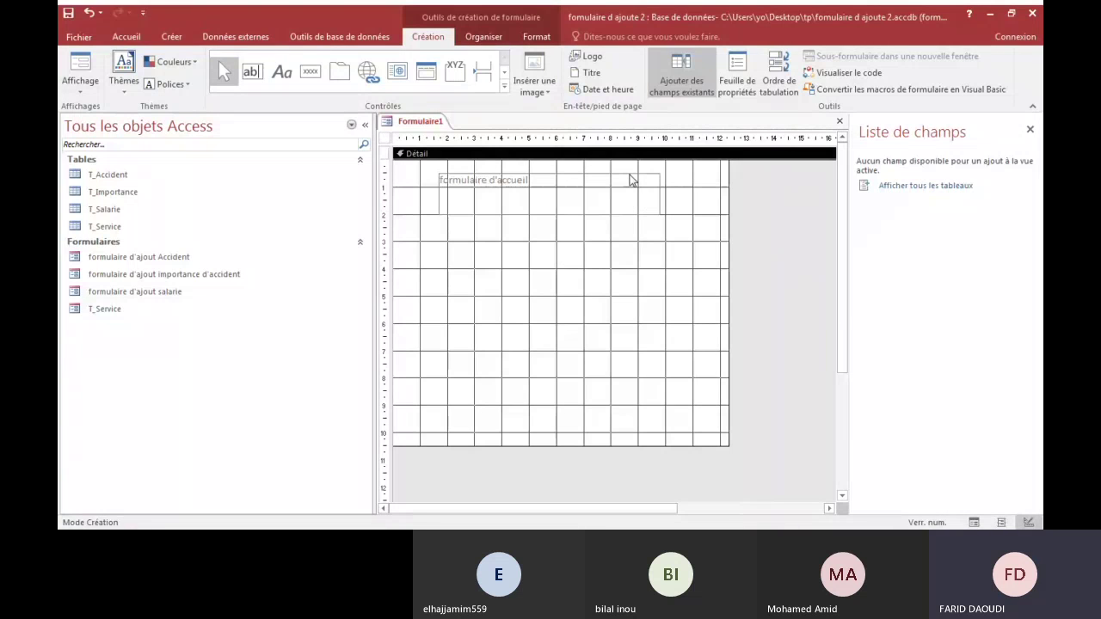
# Step: Shrink the "formulaire d'accueil" label to about 7 cm wide and 1 cm high
pyautogui.click(632, 179)
pyautogui.click(659, 195)
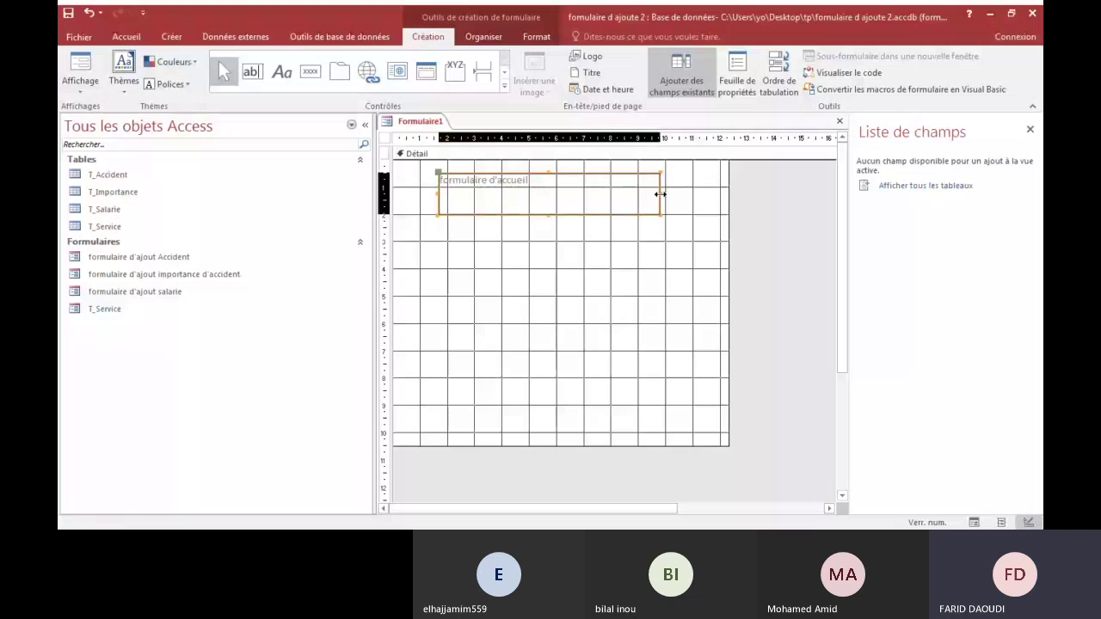
pyautogui.moveTo(659, 194); pyautogui.dragTo(624, 187)
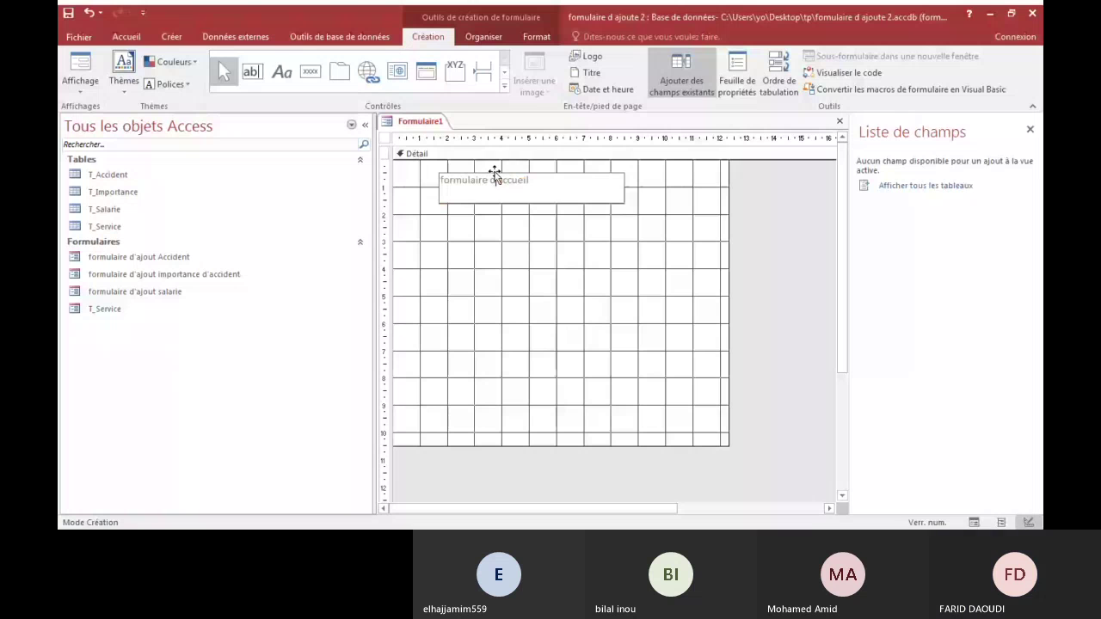
# Step: Format the "formulaire d'accueil" label with font size 18, italic style and a dark blue font colour
pyautogui.click(485, 174)
pyautogui.click(485, 180)
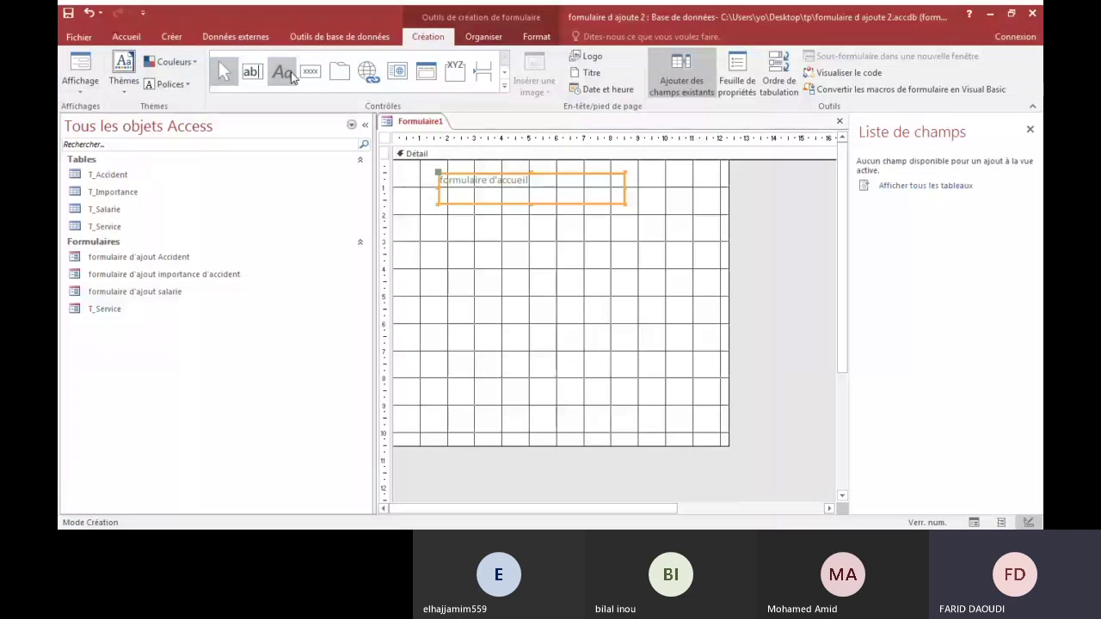
pyautogui.click(537, 36)
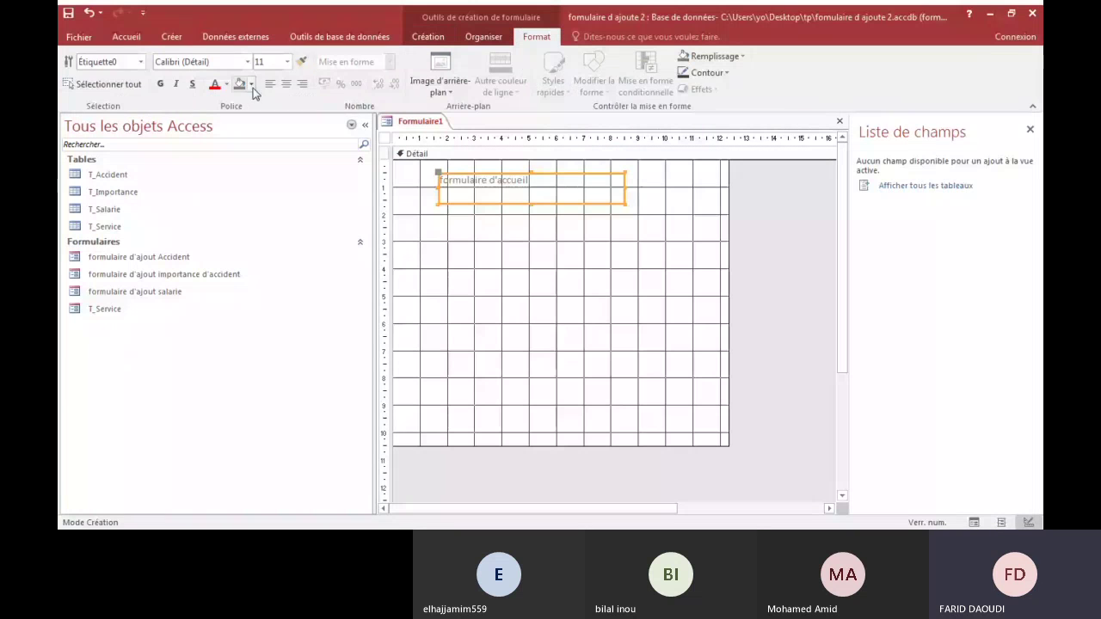
pyautogui.click(287, 61)
pyautogui.click(262, 174)
pyautogui.click(176, 83)
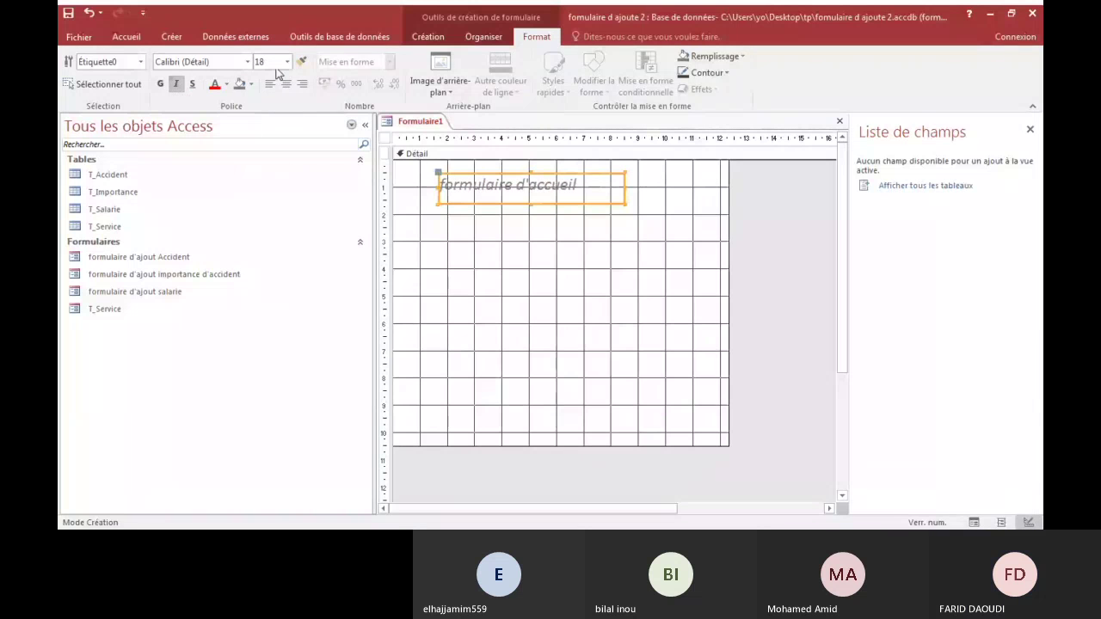
pyautogui.click(227, 84)
pyautogui.click(255, 215)
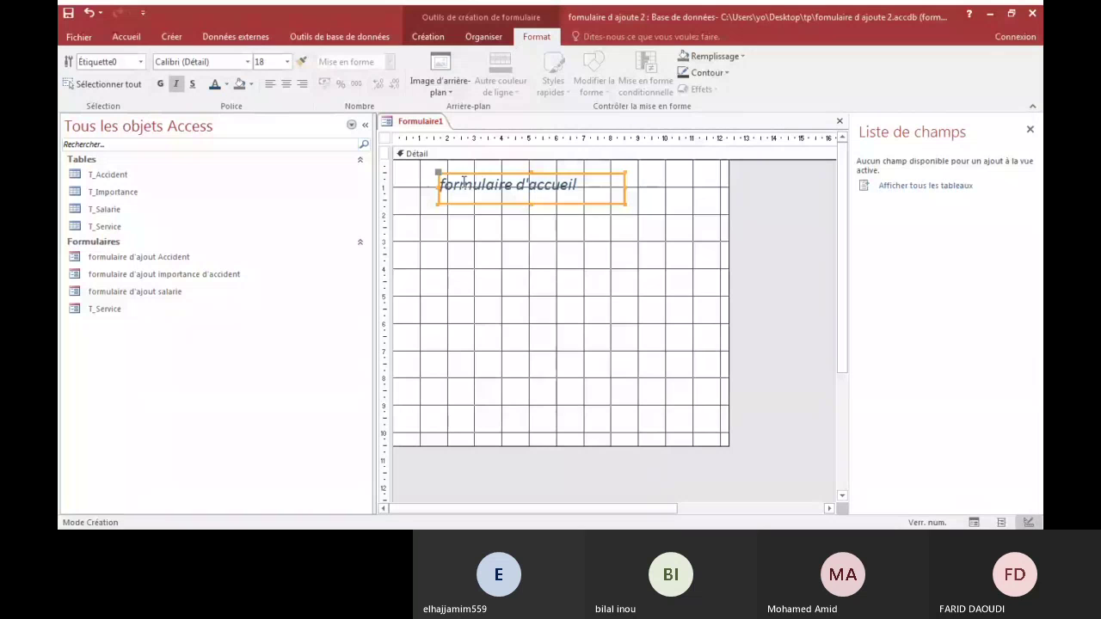
# Step: Set the title label's font size to 20, then fit its box to the text and centre it near the form's top
pyautogui.click(288, 62)
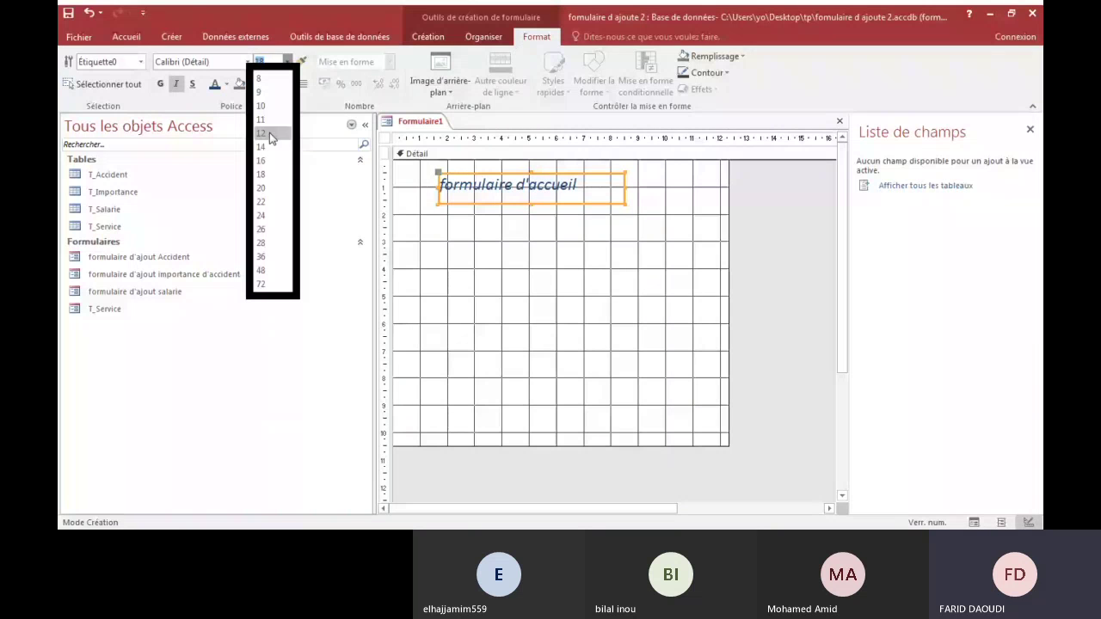
pyautogui.click(265, 188)
pyautogui.click(598, 188)
pyautogui.moveTo(597, 187); pyautogui.dragTo(581, 172)
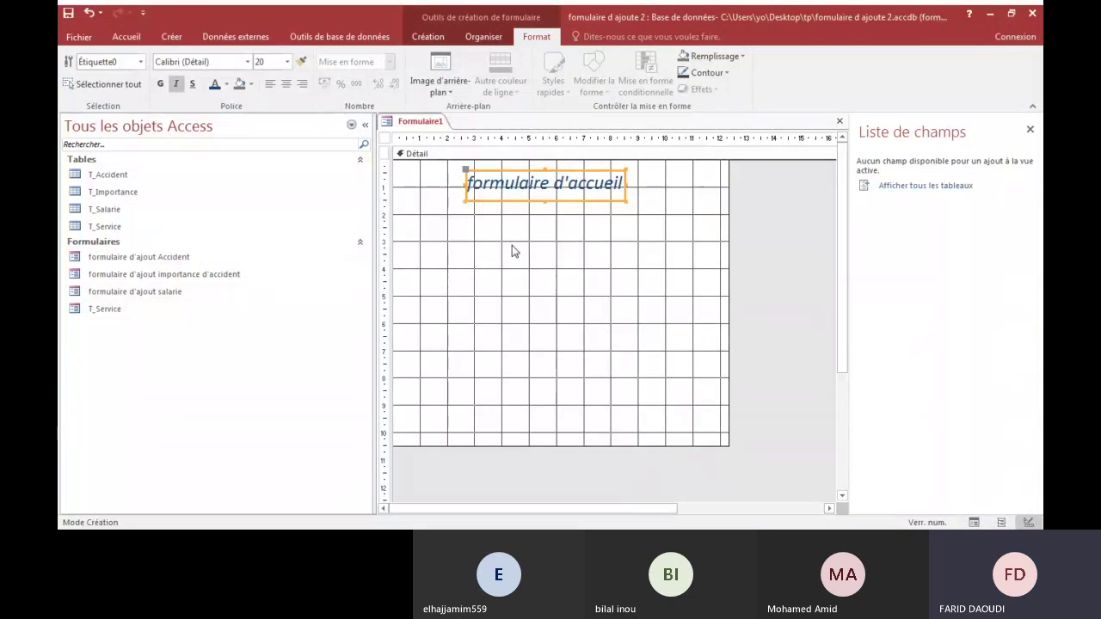
pyautogui.click(456, 228)
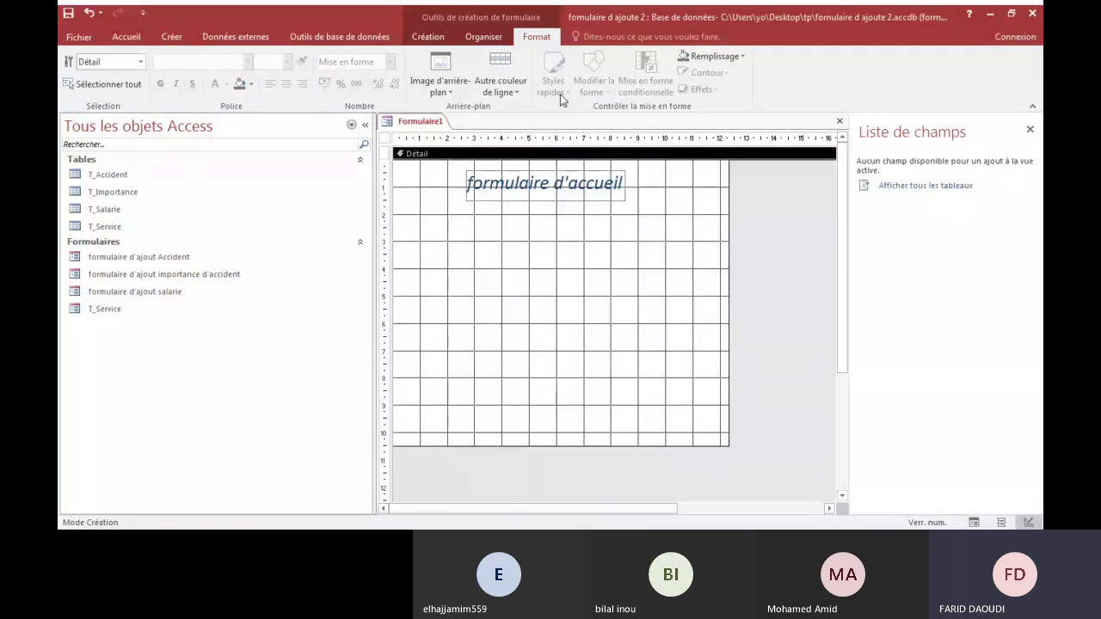
# Step: Draw a command button about 4 cm wide below the title and assign it the form operation "Ouvrir un formulaire"
pyautogui.click(428, 37)
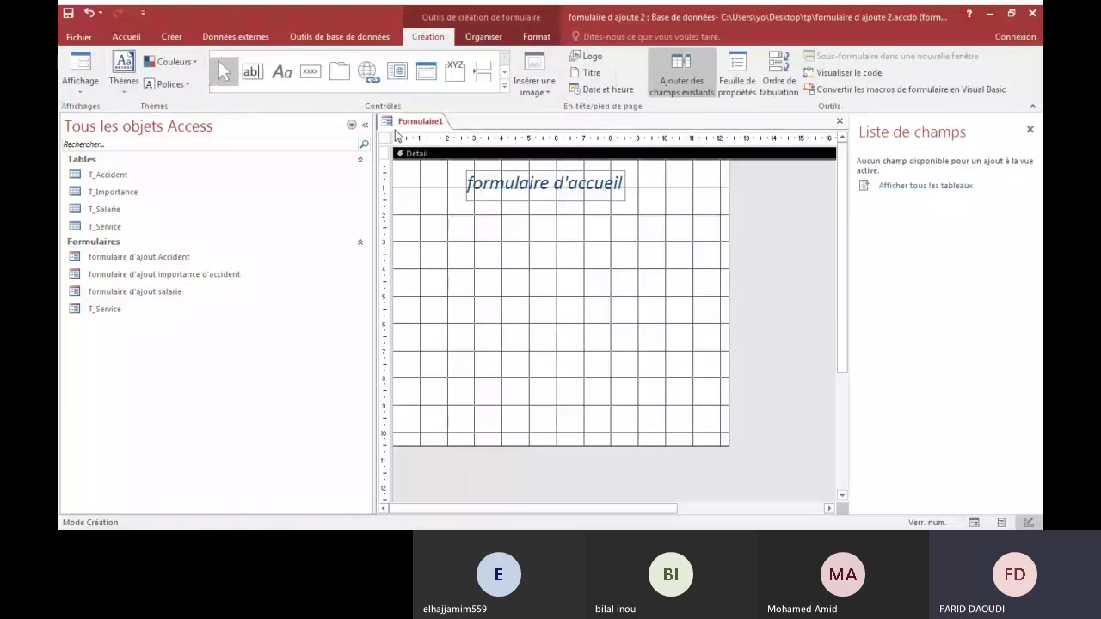
pyautogui.click(311, 71)
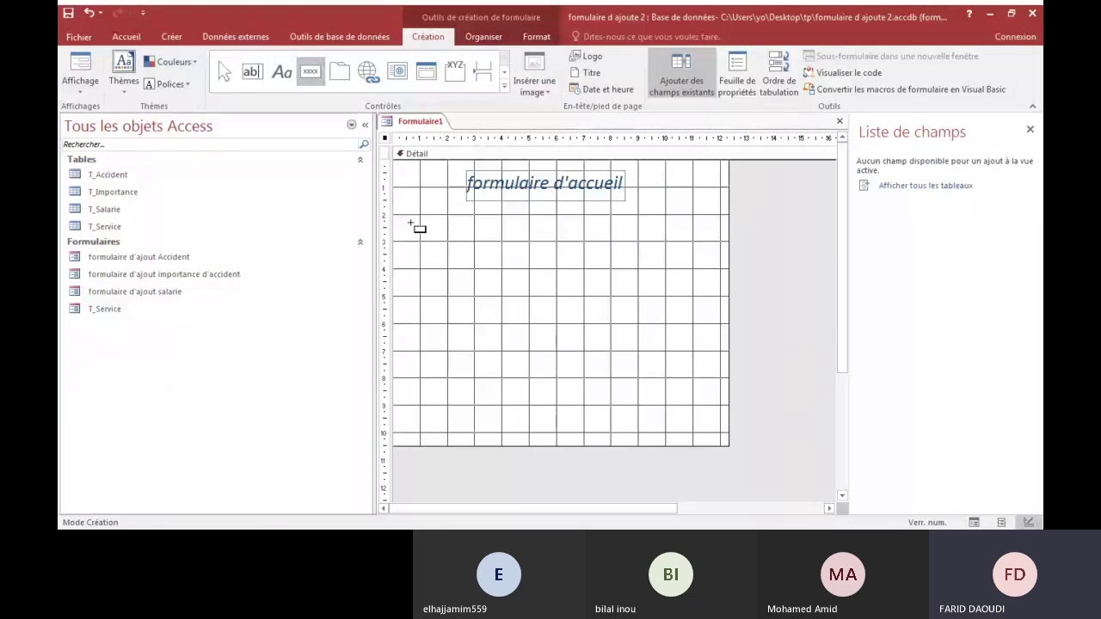
pyautogui.moveTo(420, 214); pyautogui.dragTo(530, 241)
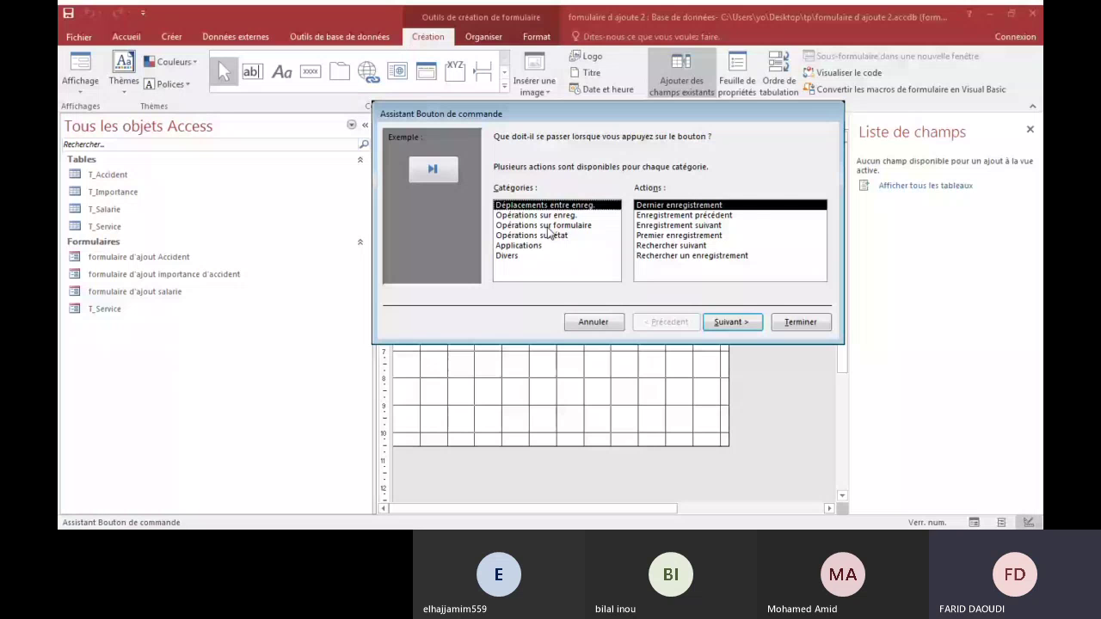
pyautogui.click(547, 226)
pyautogui.click(672, 255)
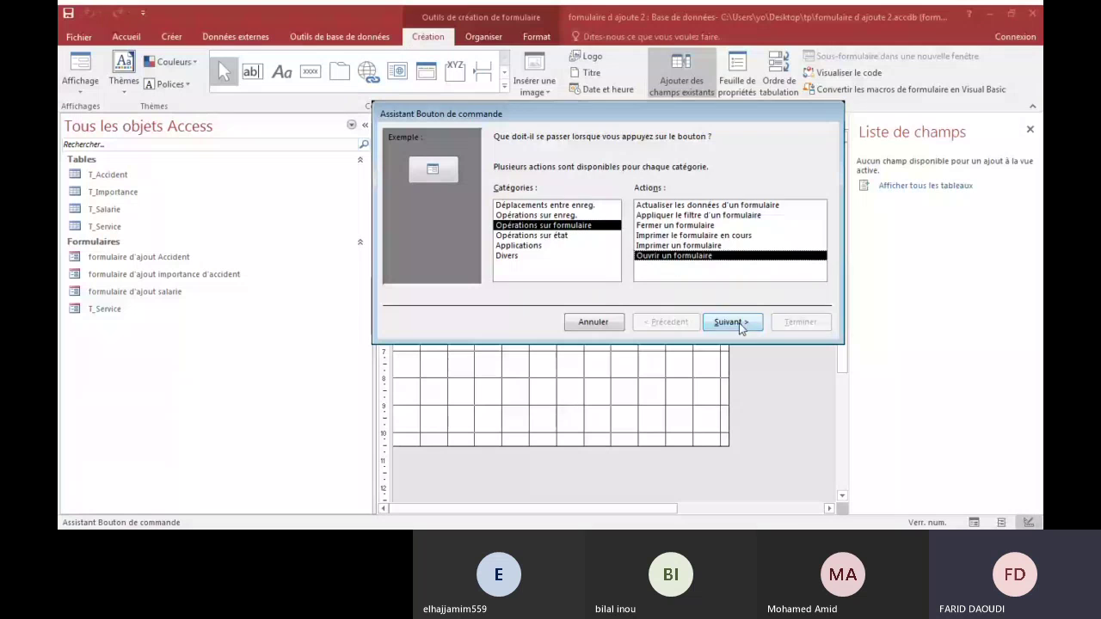
pyautogui.click(732, 322)
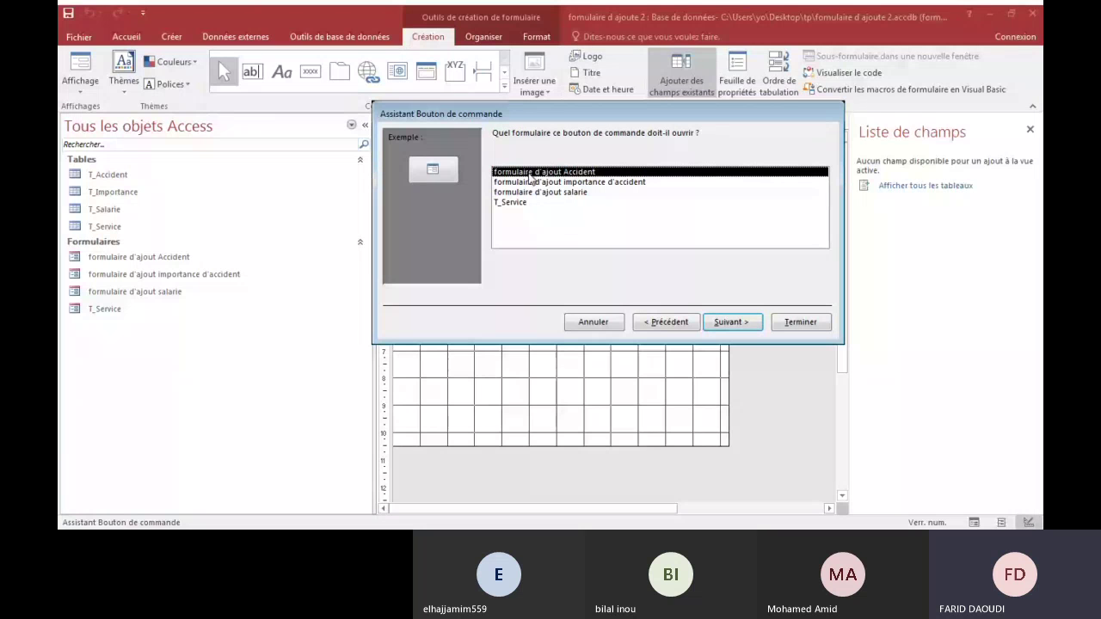
# Step: Make the button open "formulaire d'ajout salarie" and show all records
pyautogui.click(535, 192)
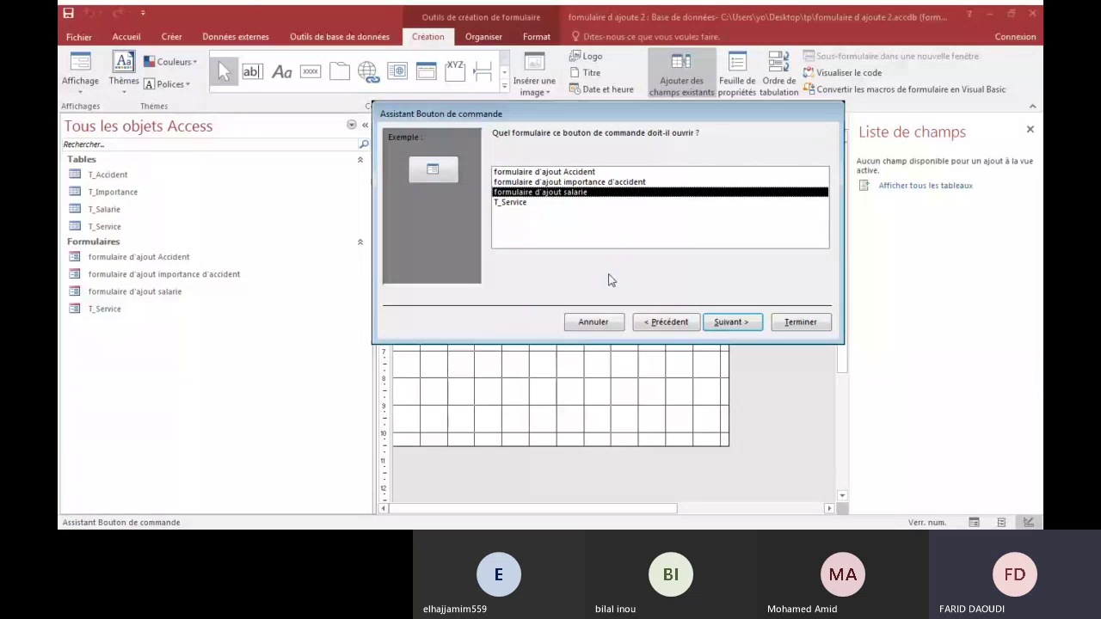
pyautogui.click(727, 327)
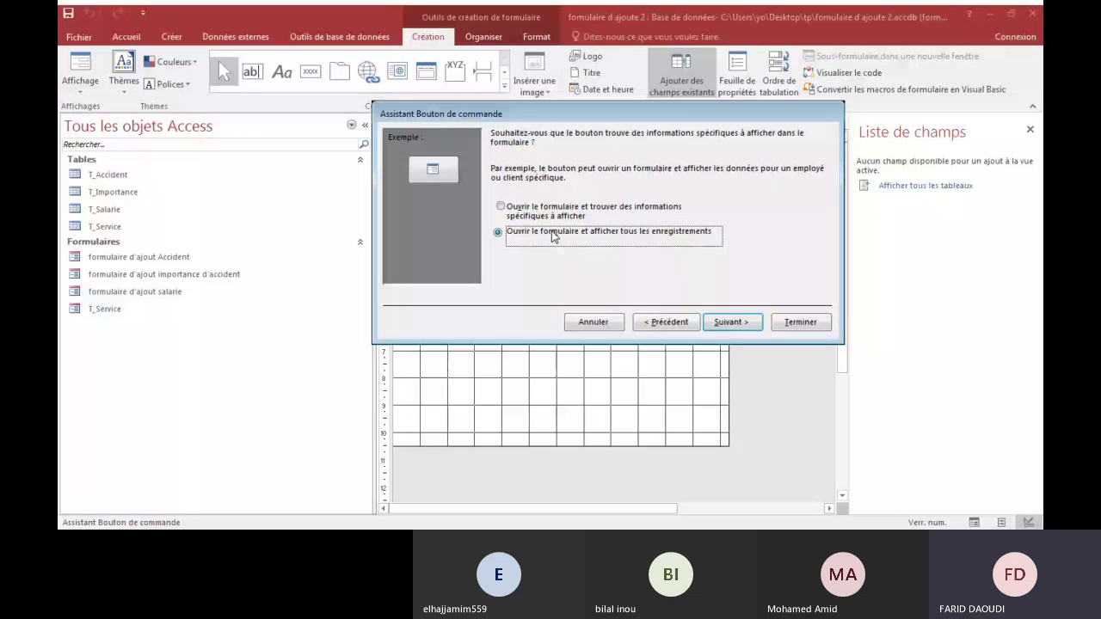
pyautogui.press('Return')
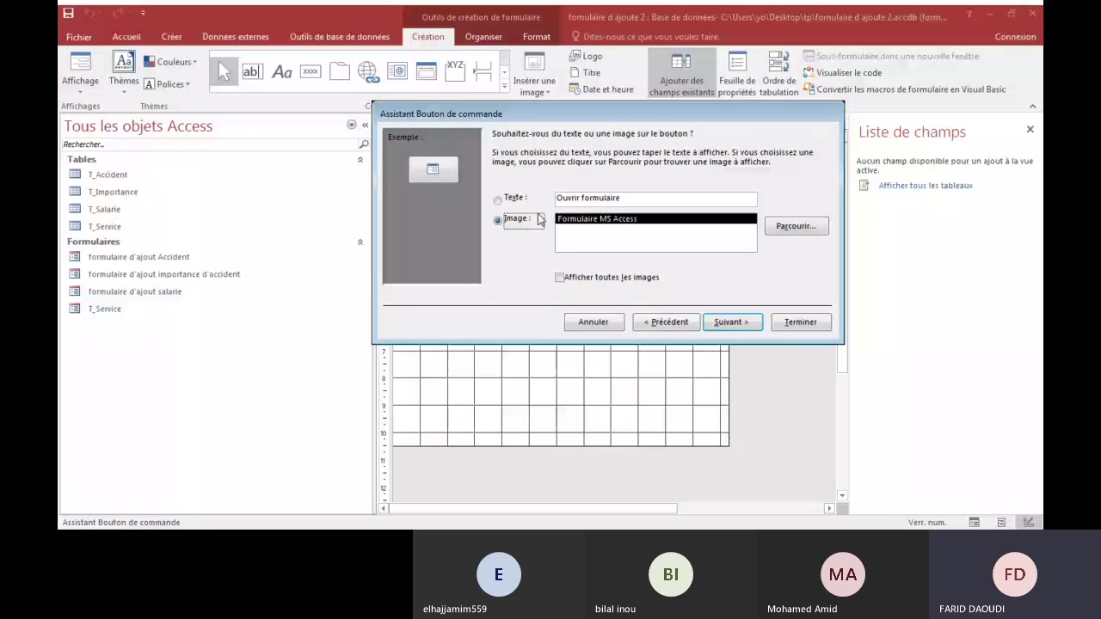
# Step: Display text instead of an image on the button, with the caption "ajout salarie"
pyautogui.click(497, 199)
pyautogui.moveTo(596, 113); pyautogui.dragTo(563, 217)
pyautogui.press('Tab')
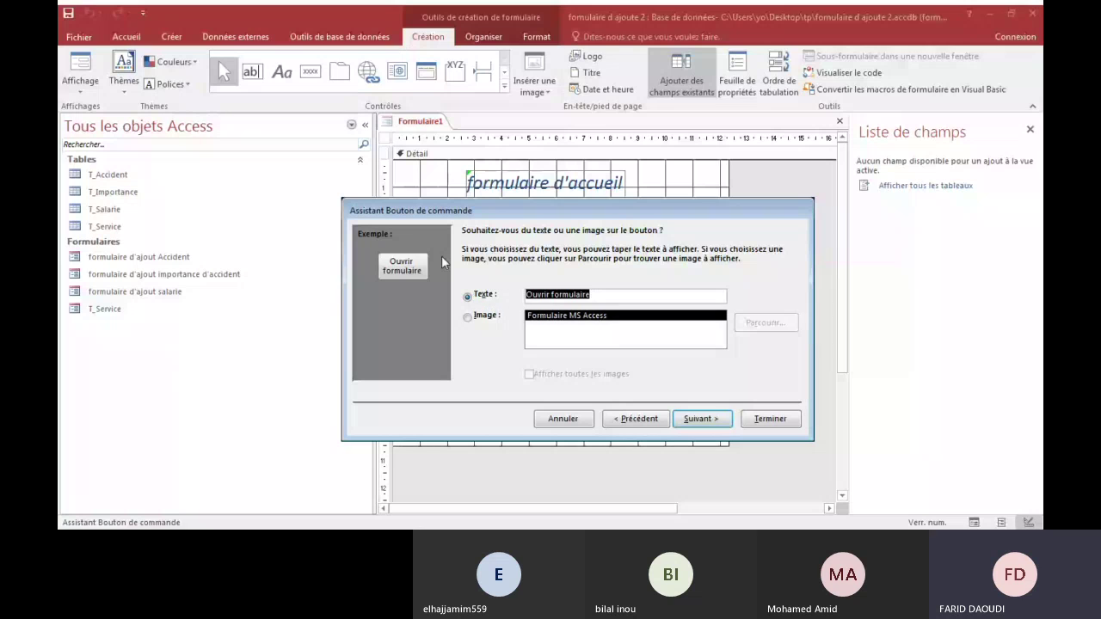
pyautogui.write('ajou')
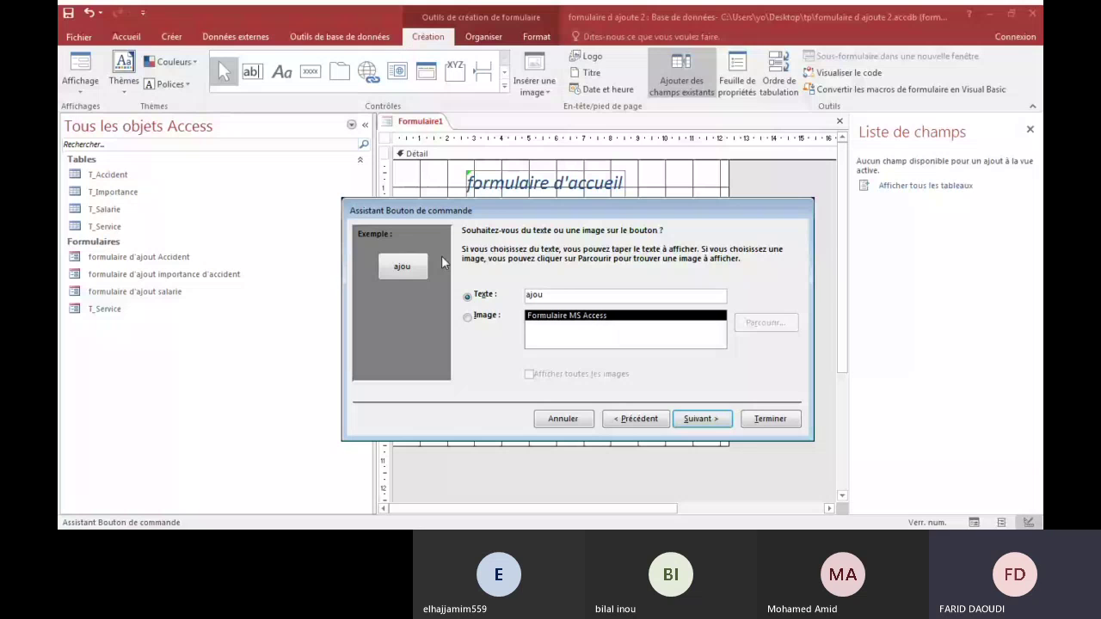
pyautogui.write('t sa')
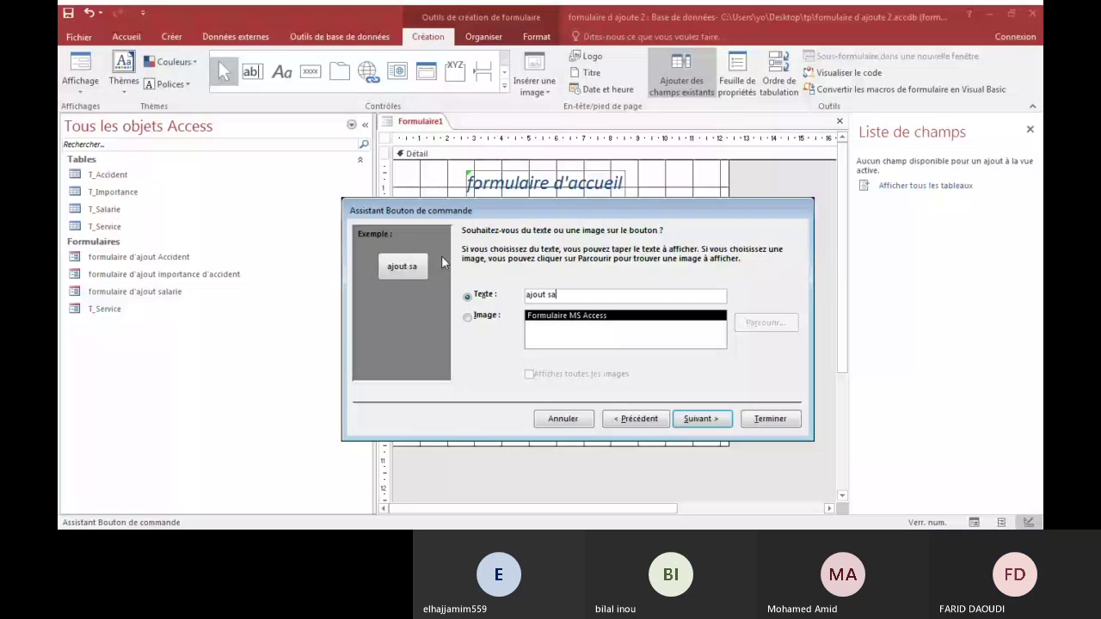
pyautogui.write('larie')
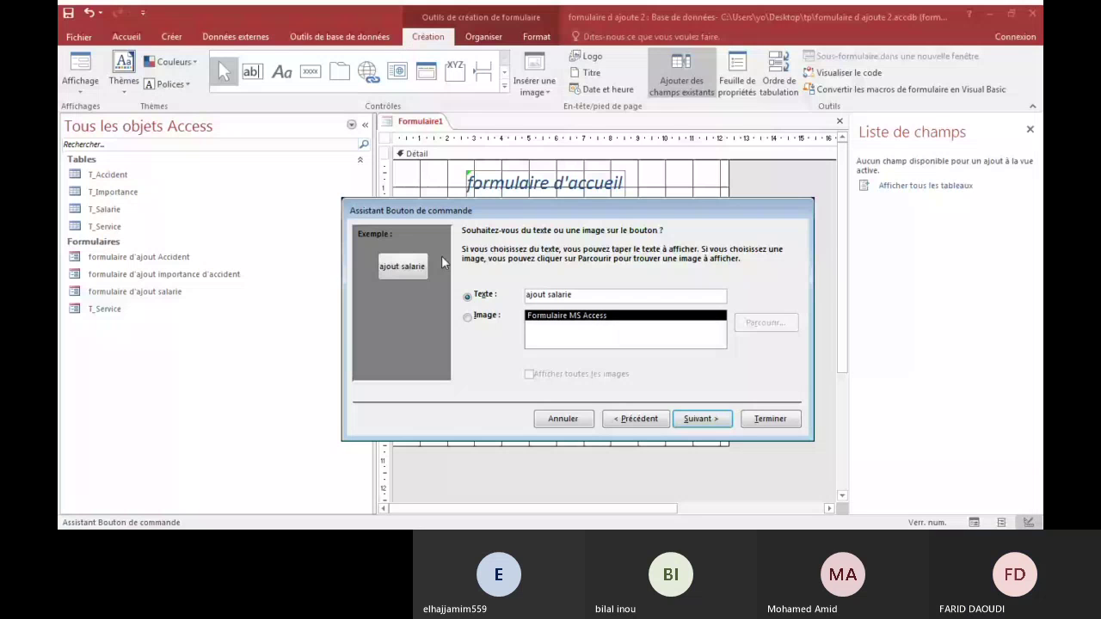
pyautogui.click(704, 420)
# Step: Name the command button "ajout salarie" and finish the button wizard
pyautogui.write('a')
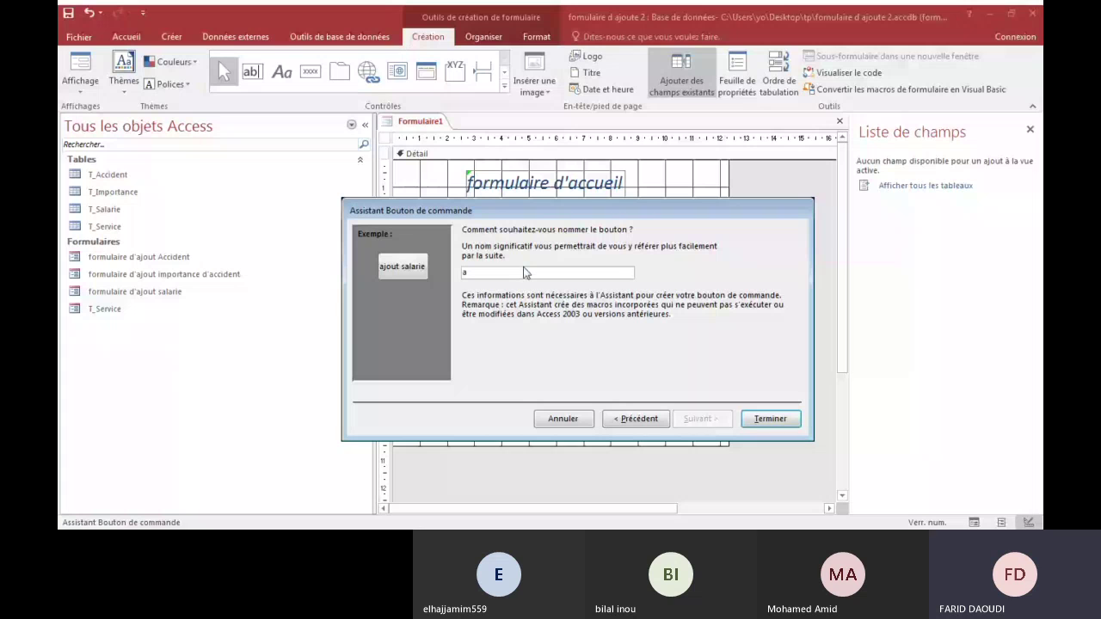
pyautogui.write('jout salarie')
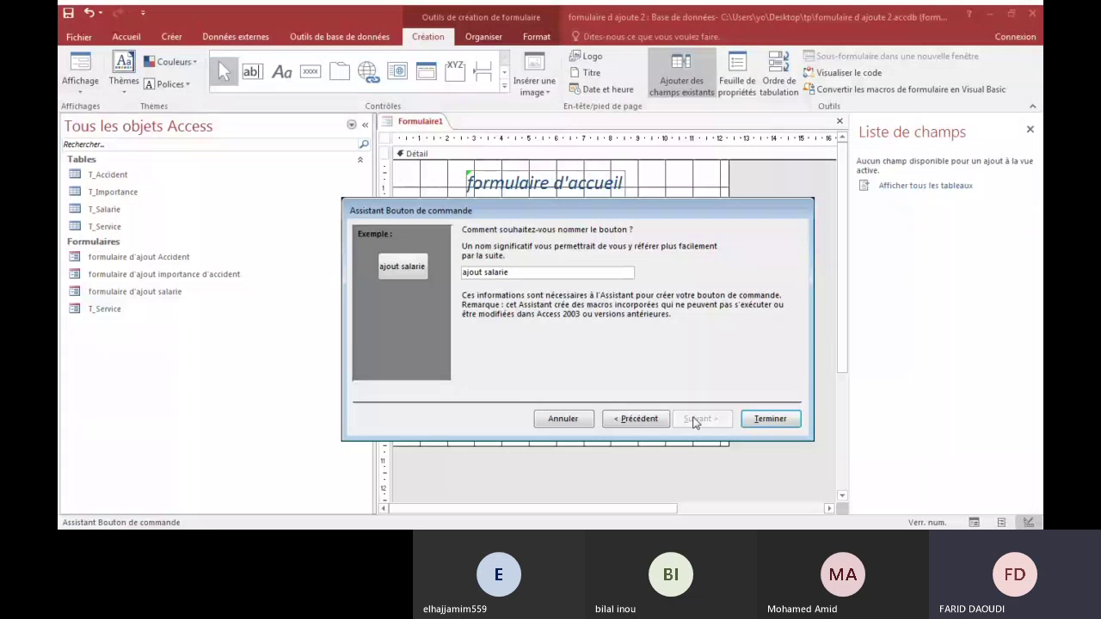
pyautogui.click(761, 420)
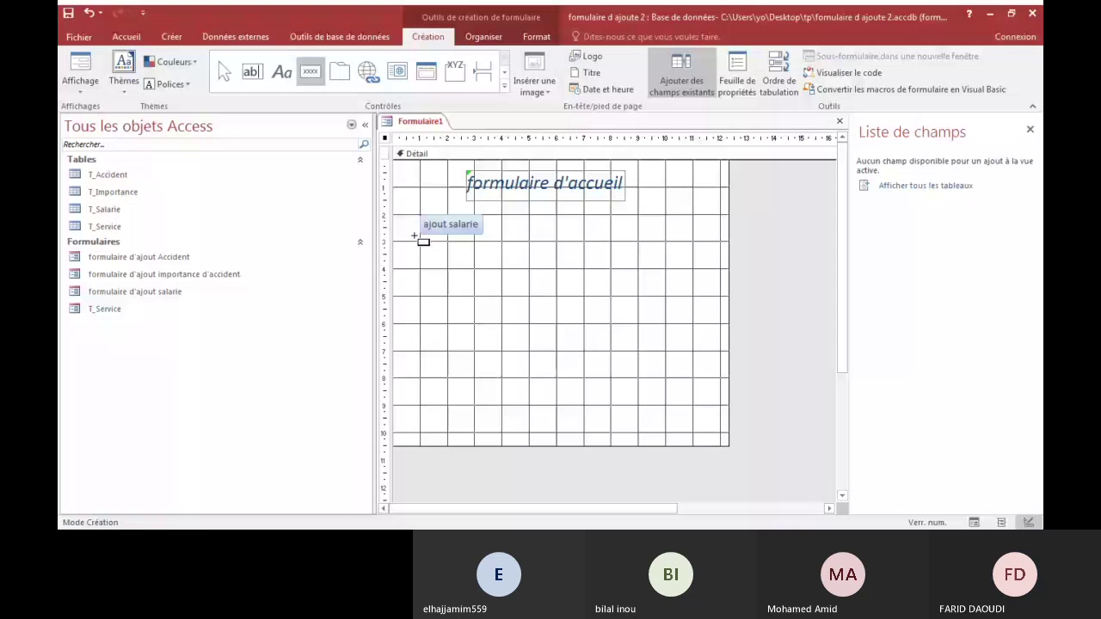
# Step: Draw a command button about 3 cm wide below "ajout salarie" and assign it "Ouvrir un formulaire" for the form T_Service
pyautogui.moveTo(420, 244); pyautogui.dragTo(508, 268)
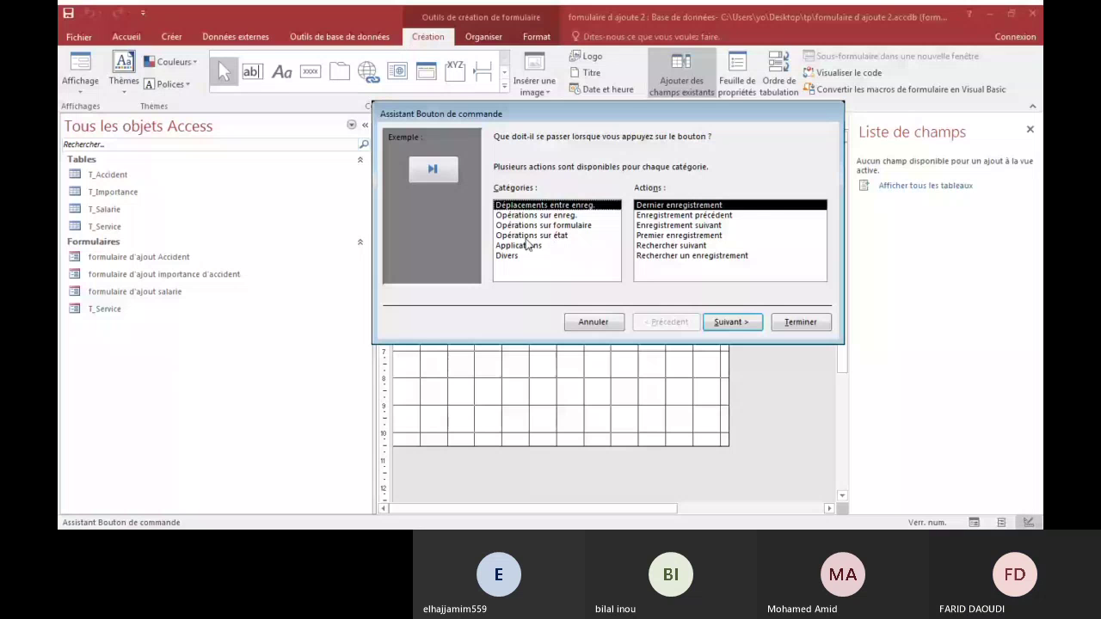
pyautogui.click(543, 224)
pyautogui.click(673, 256)
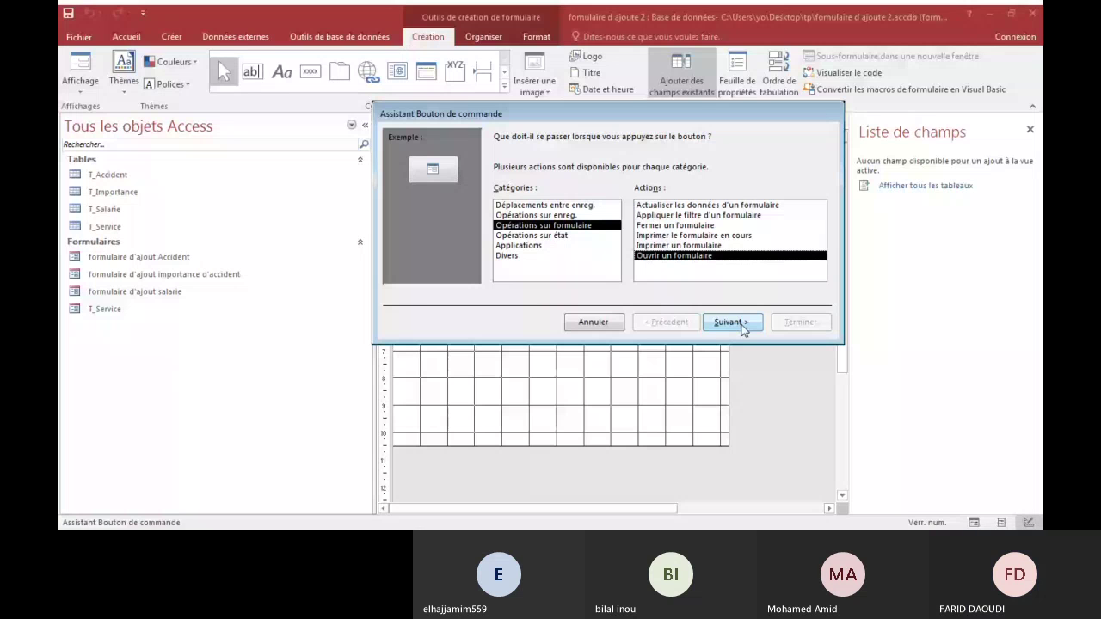
pyautogui.click(730, 322)
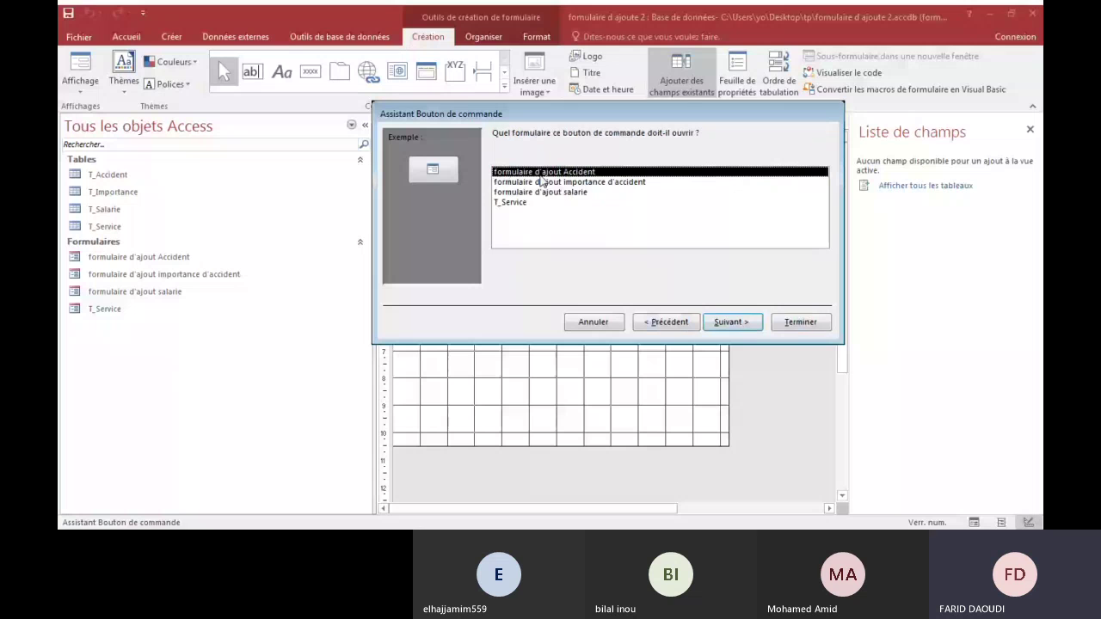
pyautogui.click(617, 202)
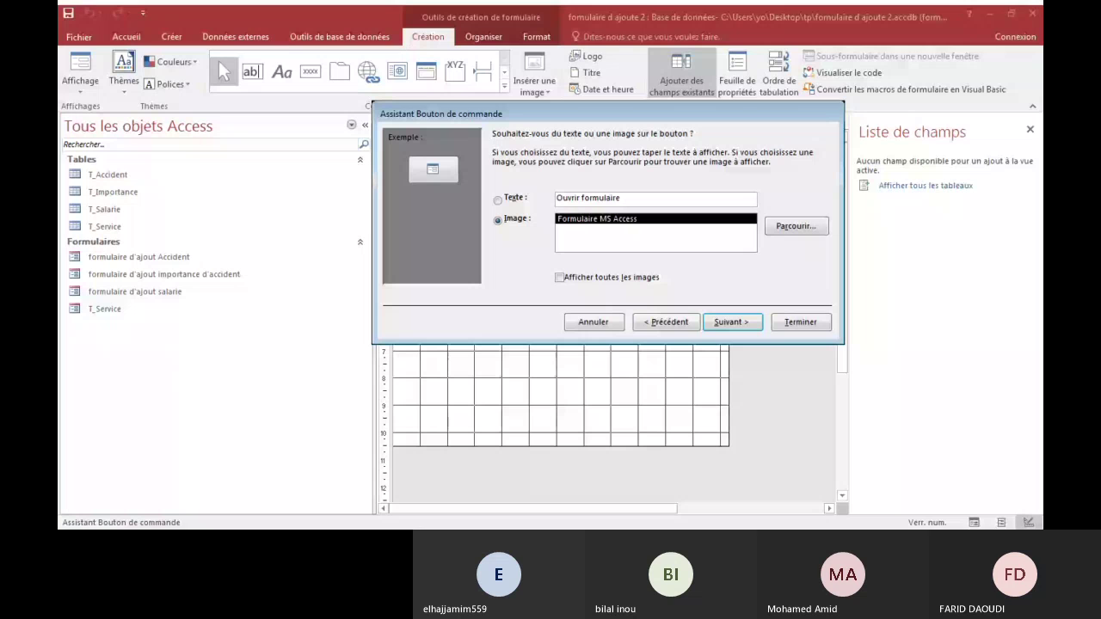
# Step: Display text instead of an image on the button, with the caption "ajout service"
pyautogui.click(906, 250)
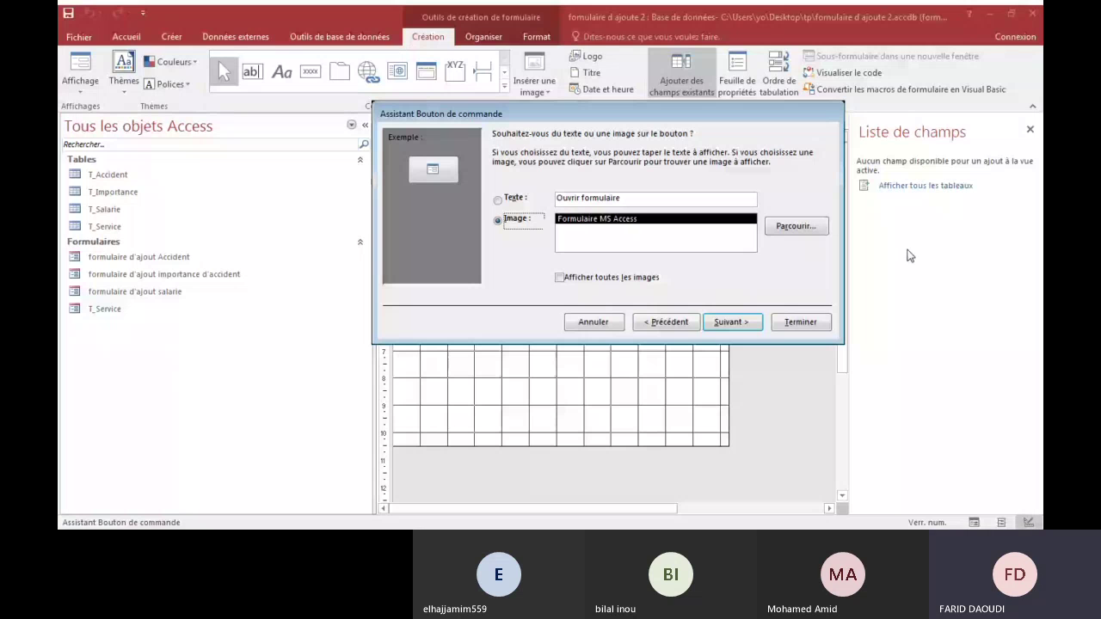
pyautogui.doubleClick(594, 198)
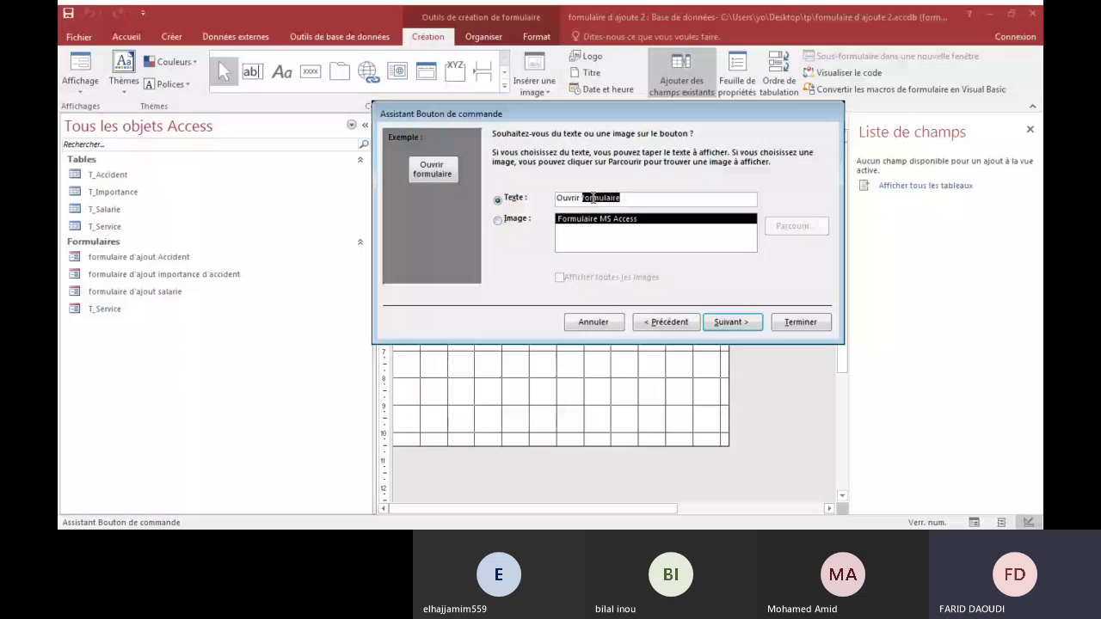
pyautogui.moveTo(594, 198); pyautogui.dragTo(564, 207)
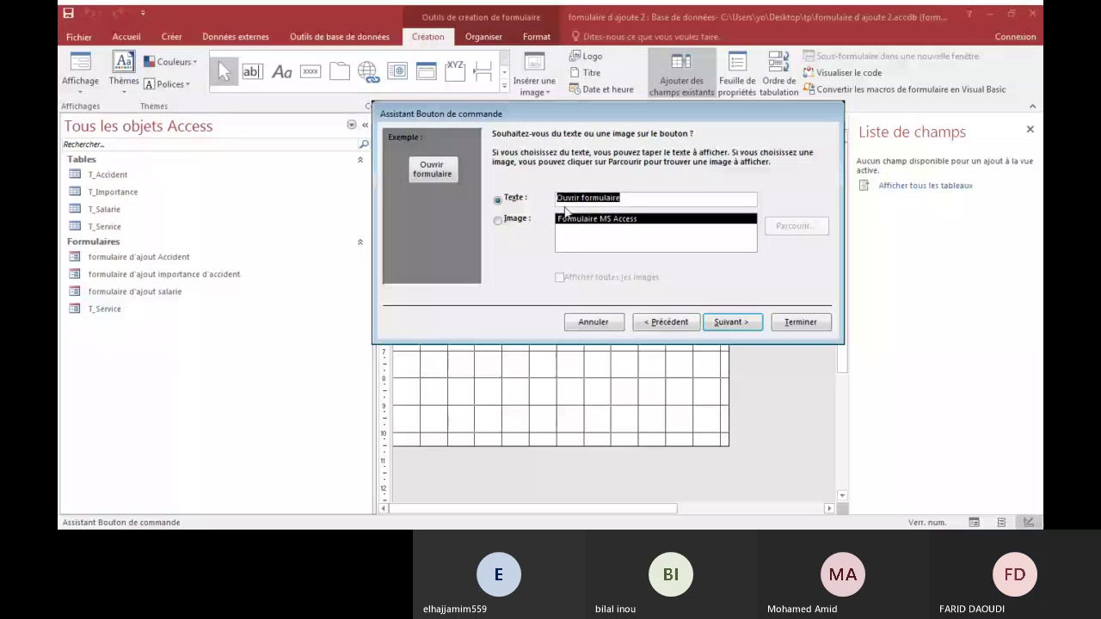
pyautogui.write('ajout serv')
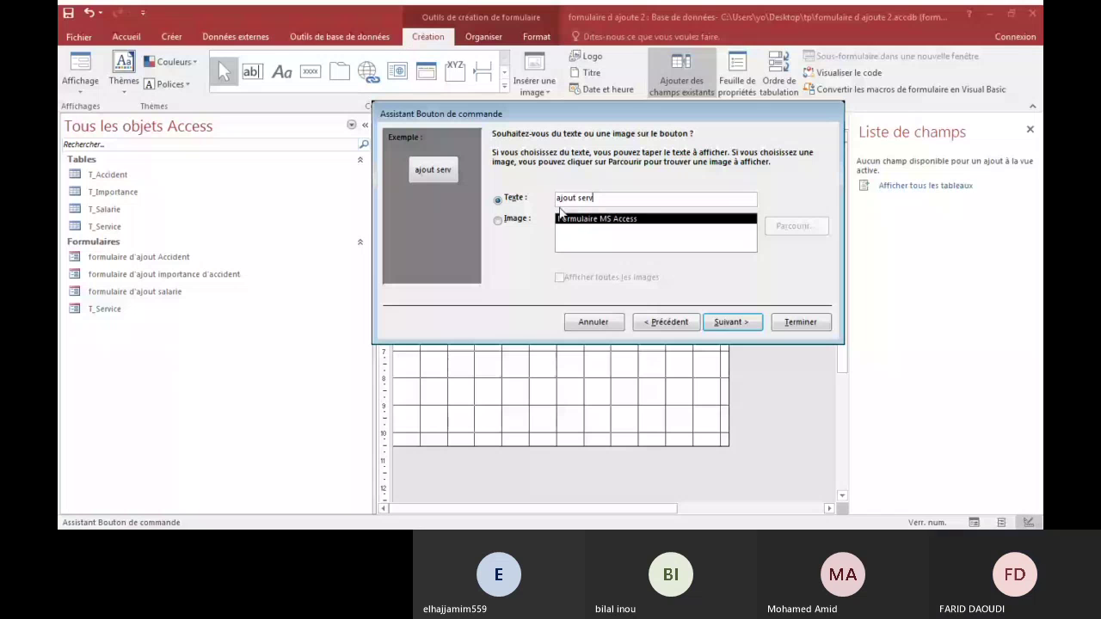
pyautogui.write('i')
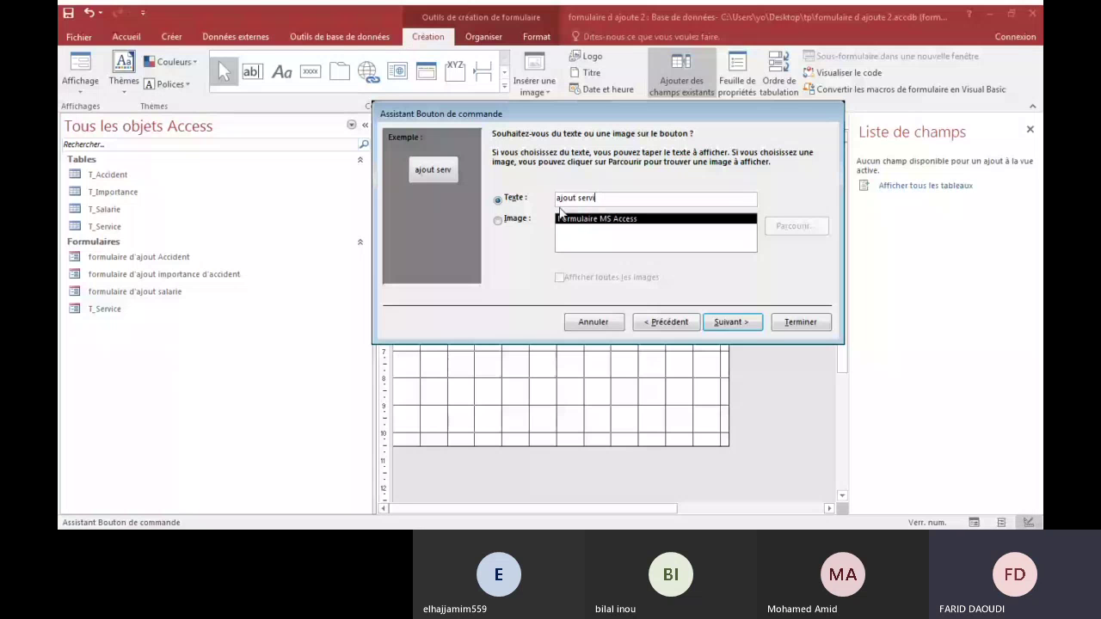
pyautogui.write('ce')
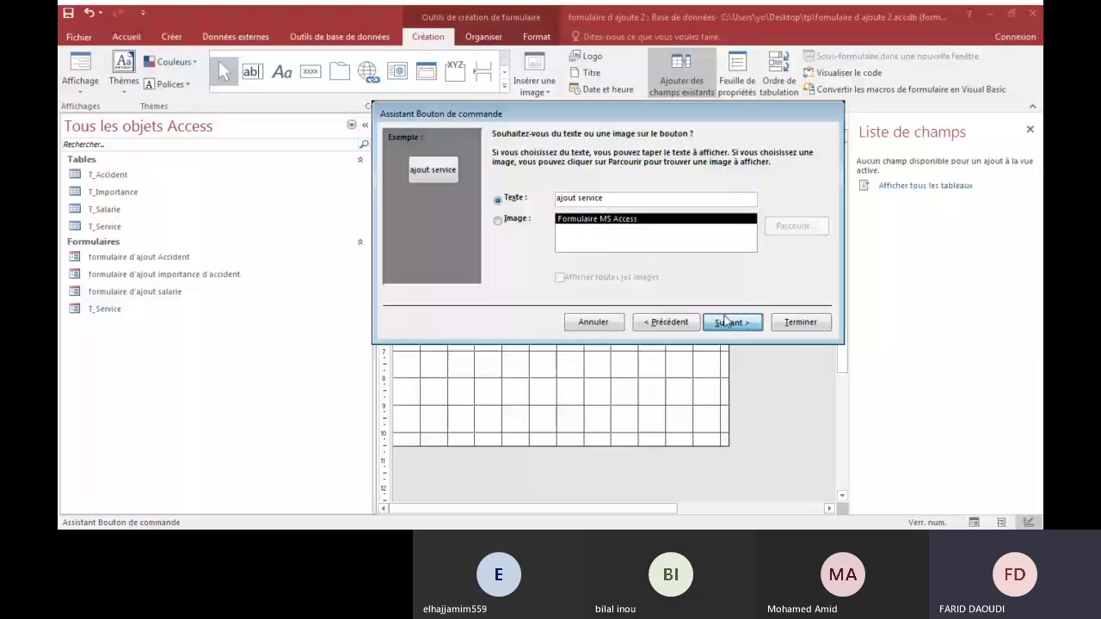
# Step: Name the command button "ajout service", keep the option to show all records, and finish the button wizard
pyautogui.click(725, 320)
pyautogui.write('ajout service')
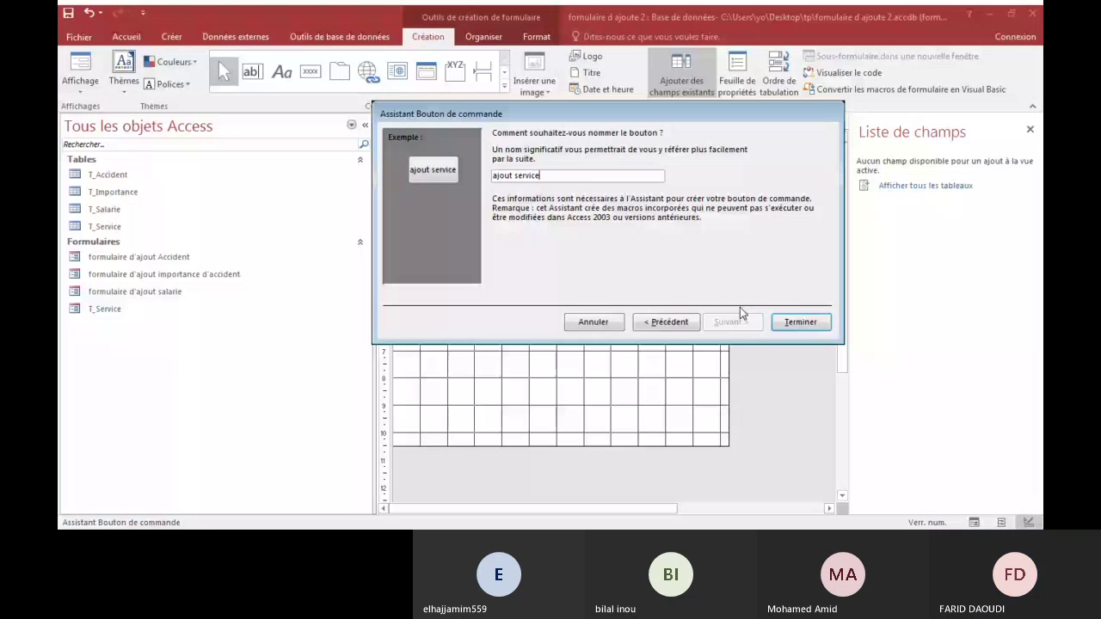
pyautogui.click(782, 323)
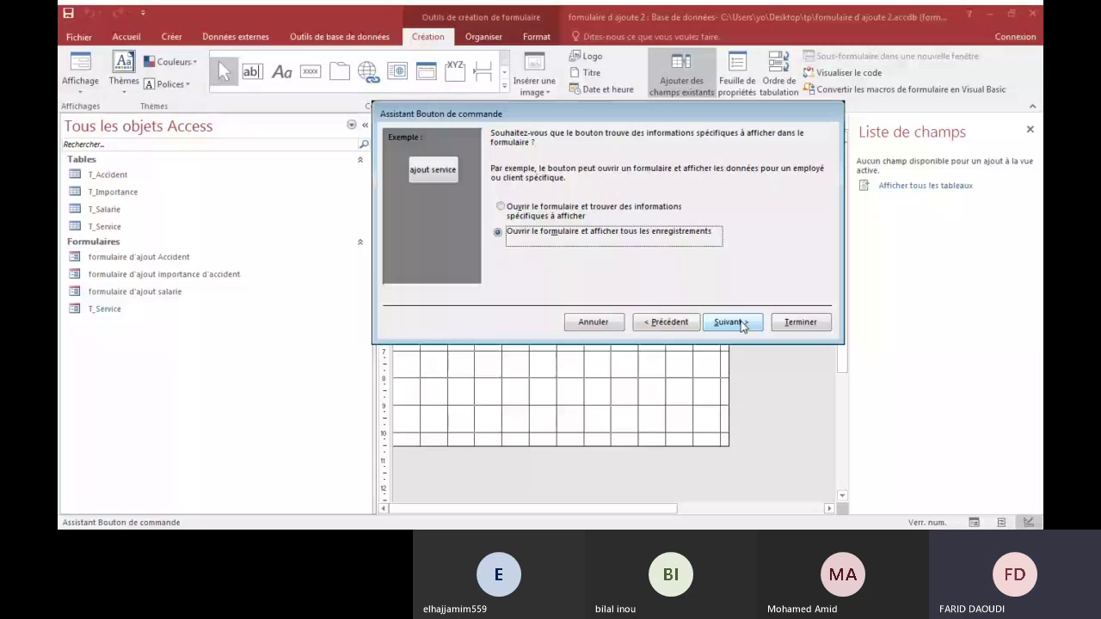
pyautogui.click(742, 323)
pyautogui.click(777, 324)
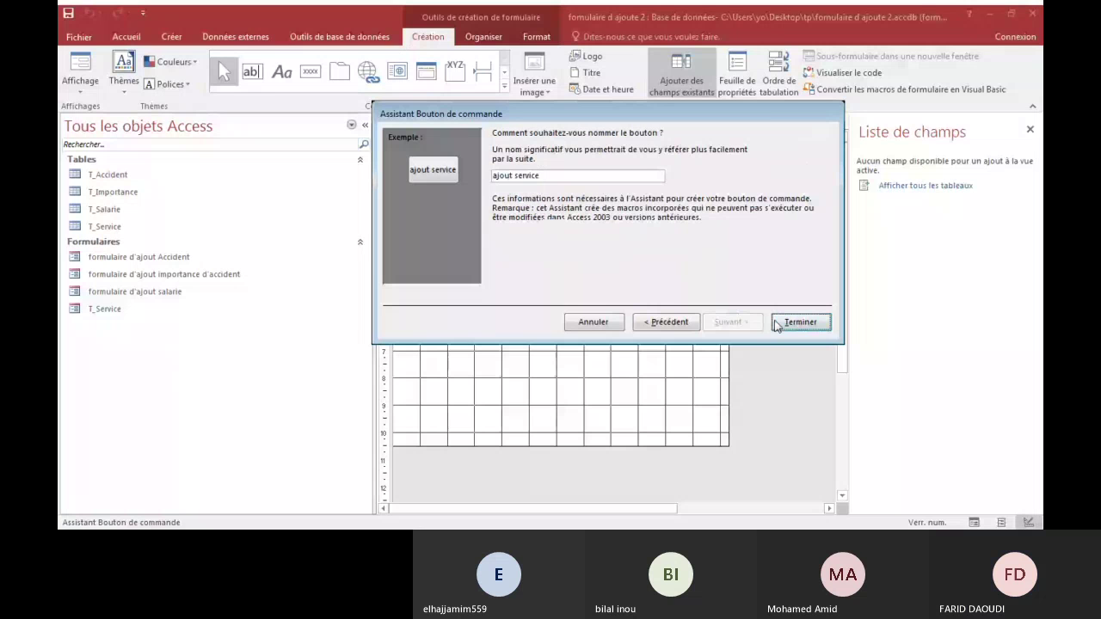
# Step: Add a command button below "ajout service" that opens the form "formulaire d'ajout importance d'accident"
pyautogui.click(309, 73)
pyautogui.click(547, 233)
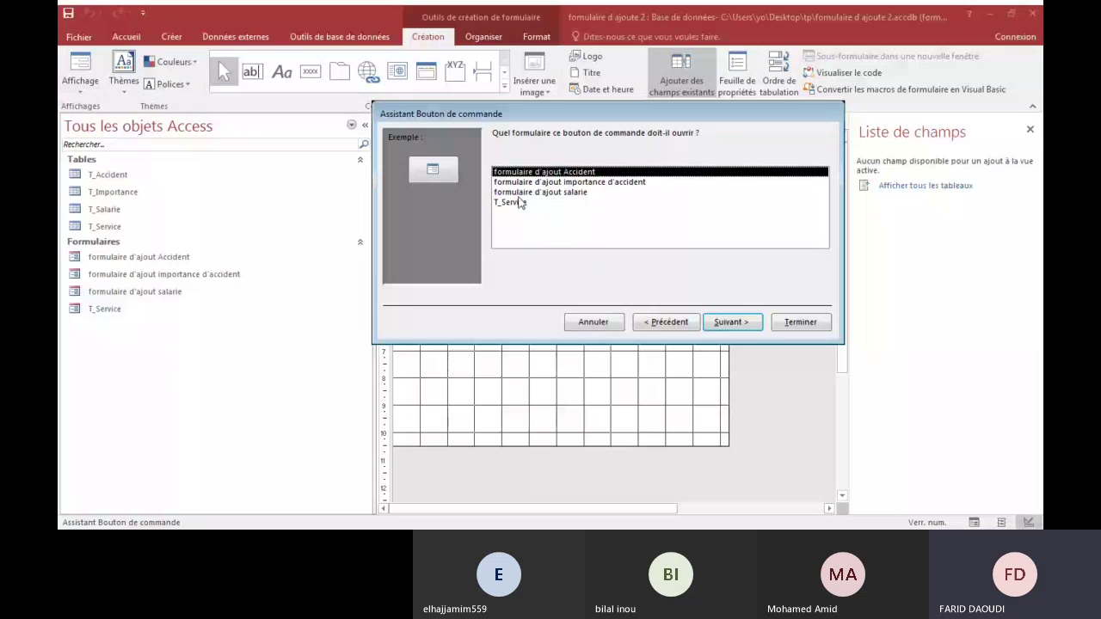
pyautogui.click(574, 182)
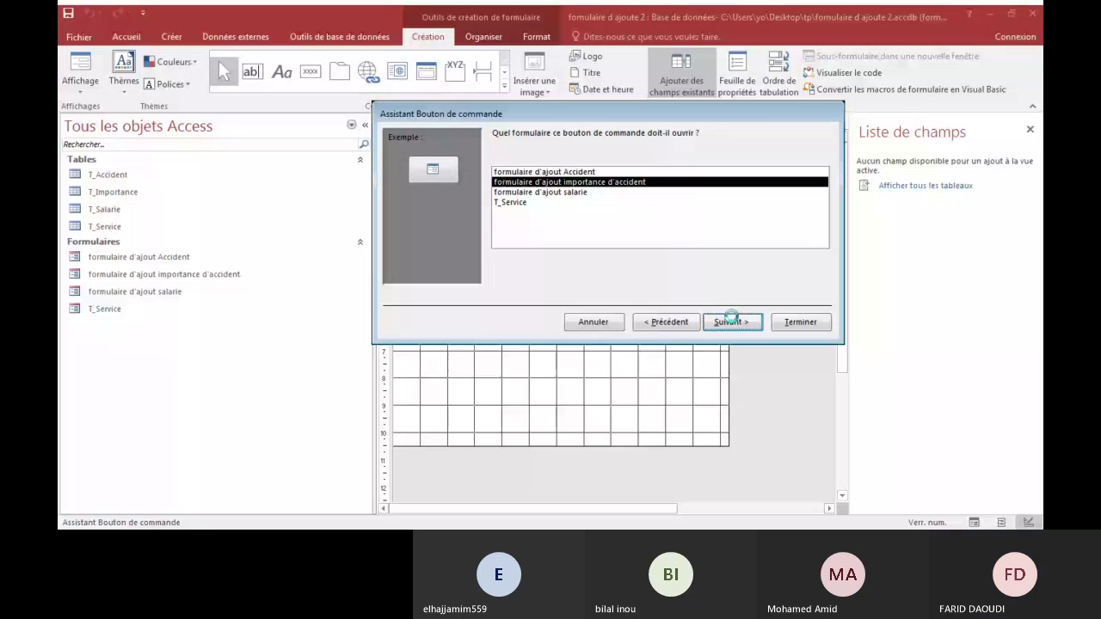
pyautogui.click(730, 320)
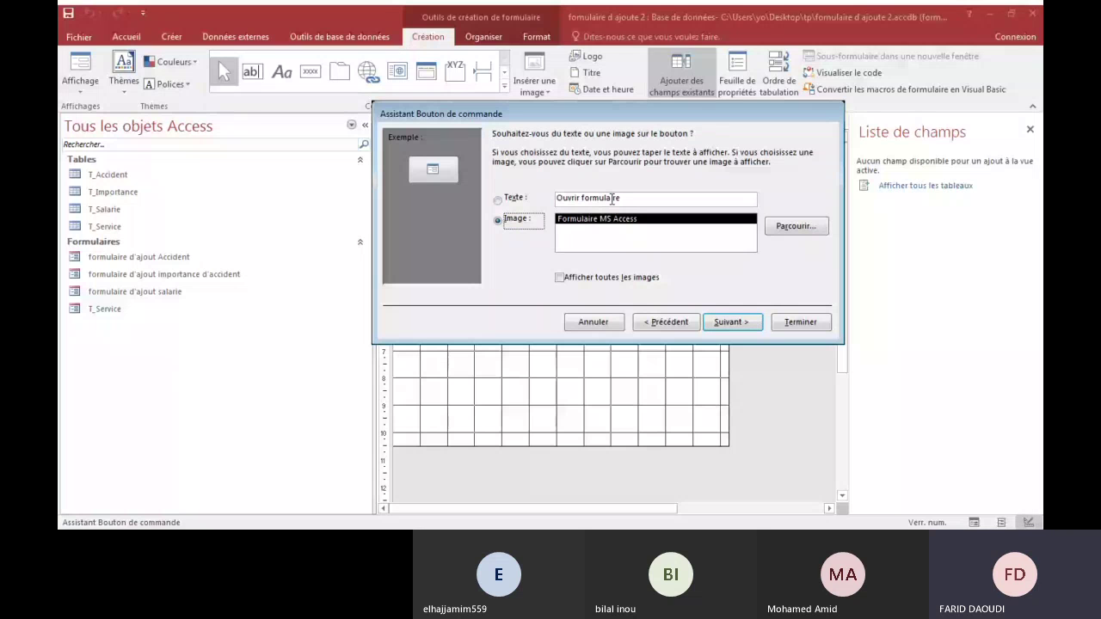
# Step: Show text on the button instead of an image, using the caption "ajout importance"
pyautogui.click(508, 200)
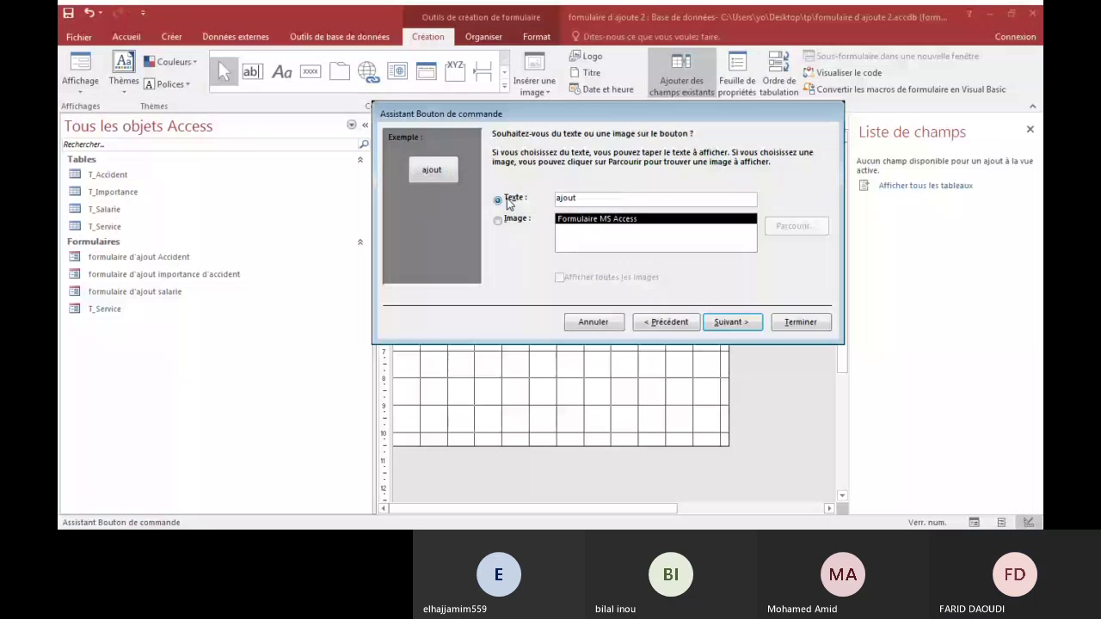
pyautogui.write('impo')
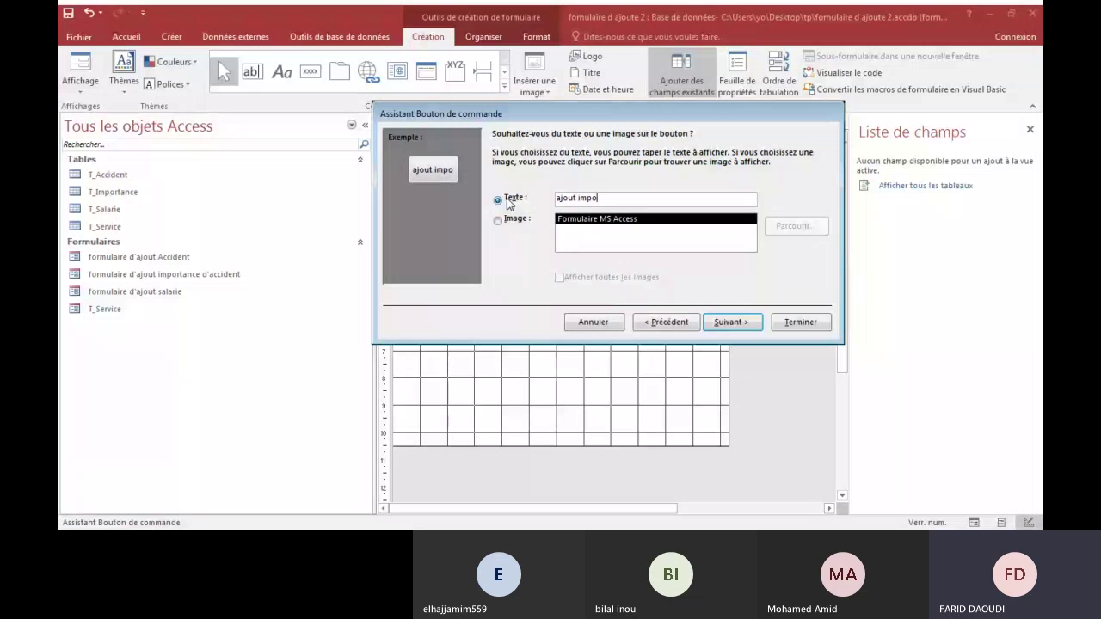
pyautogui.write('rtance')
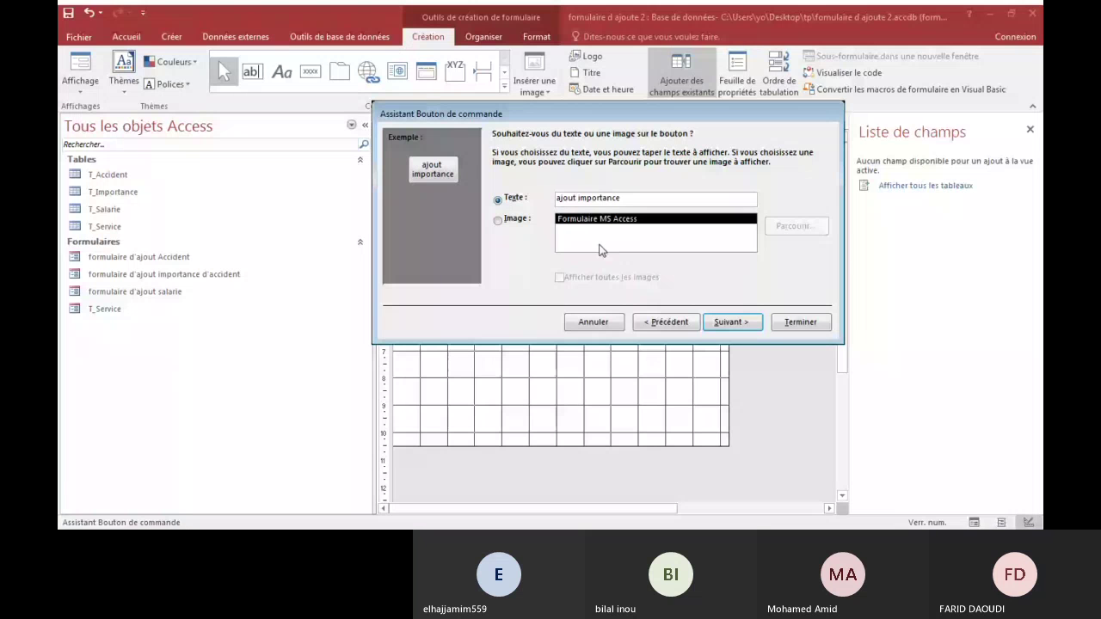
# Step: Name the command button "ajout importance" and finish the button wizard
pyautogui.click(730, 322)
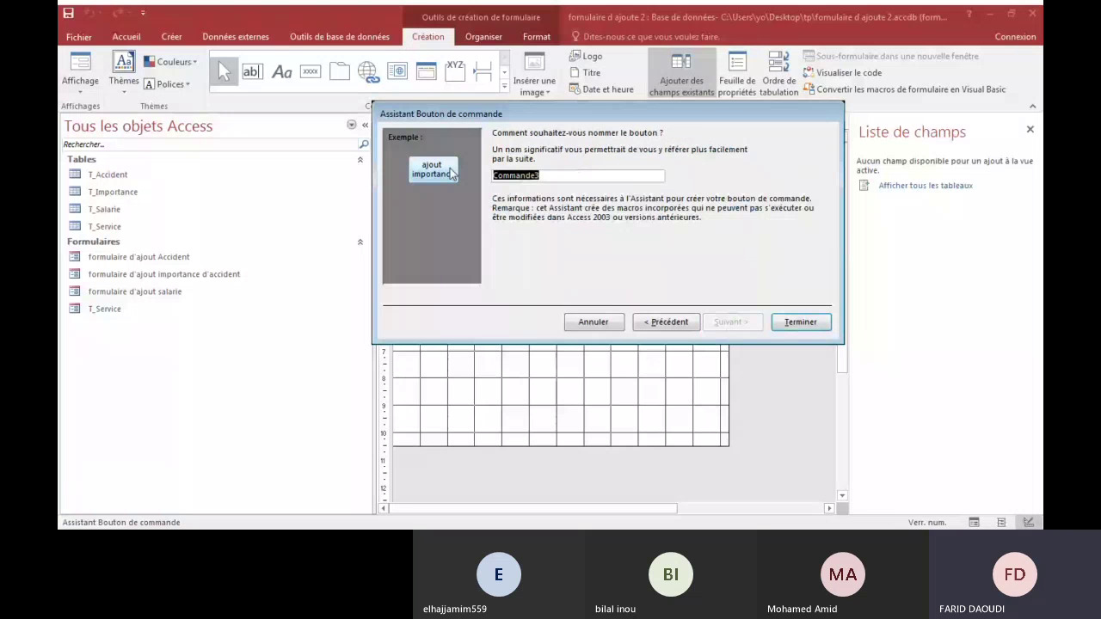
pyautogui.write('ajou')
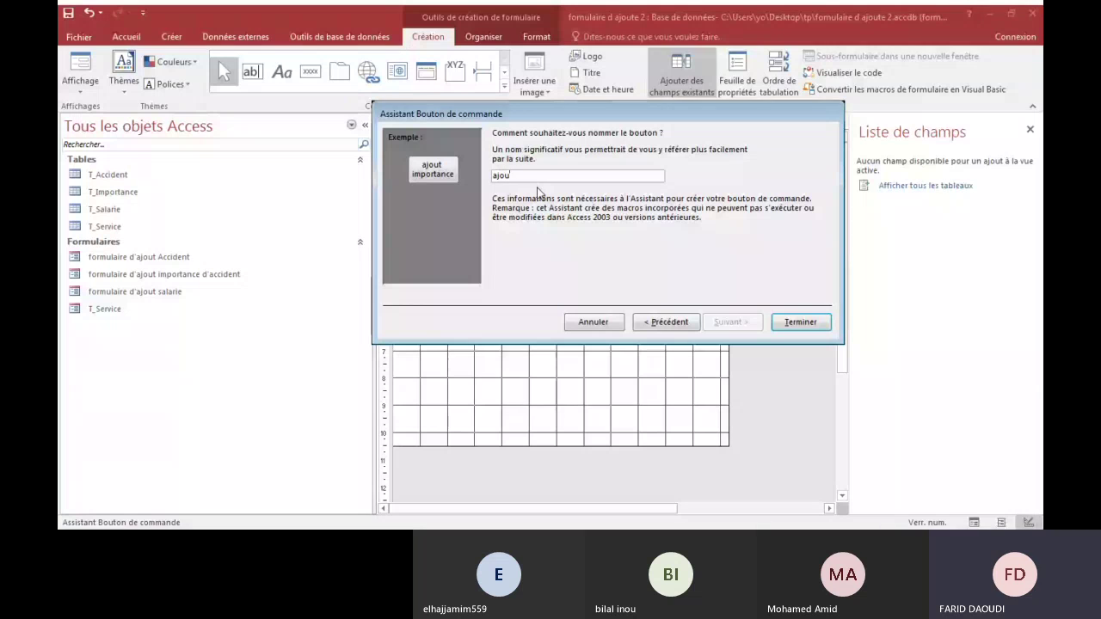
pyautogui.write('t ')
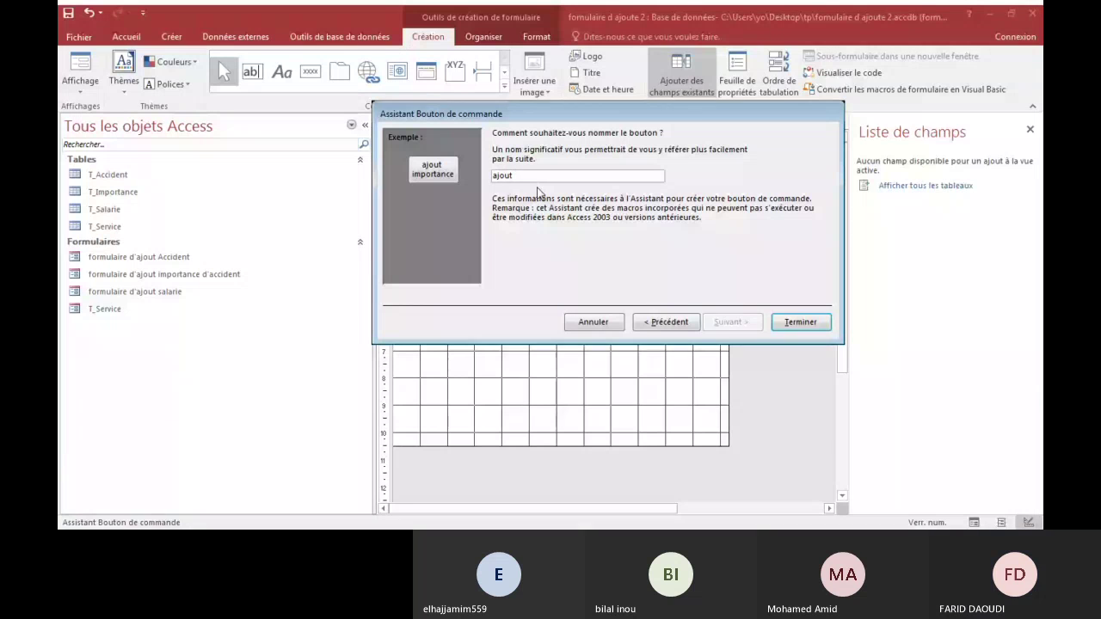
pyautogui.write('importance')
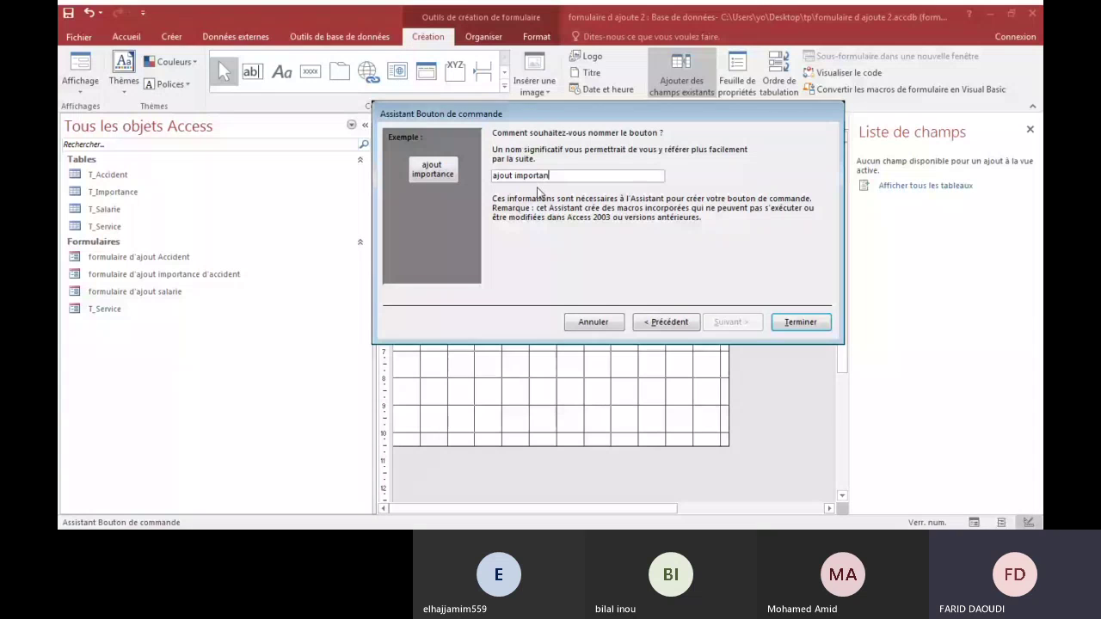
pyautogui.click(800, 322)
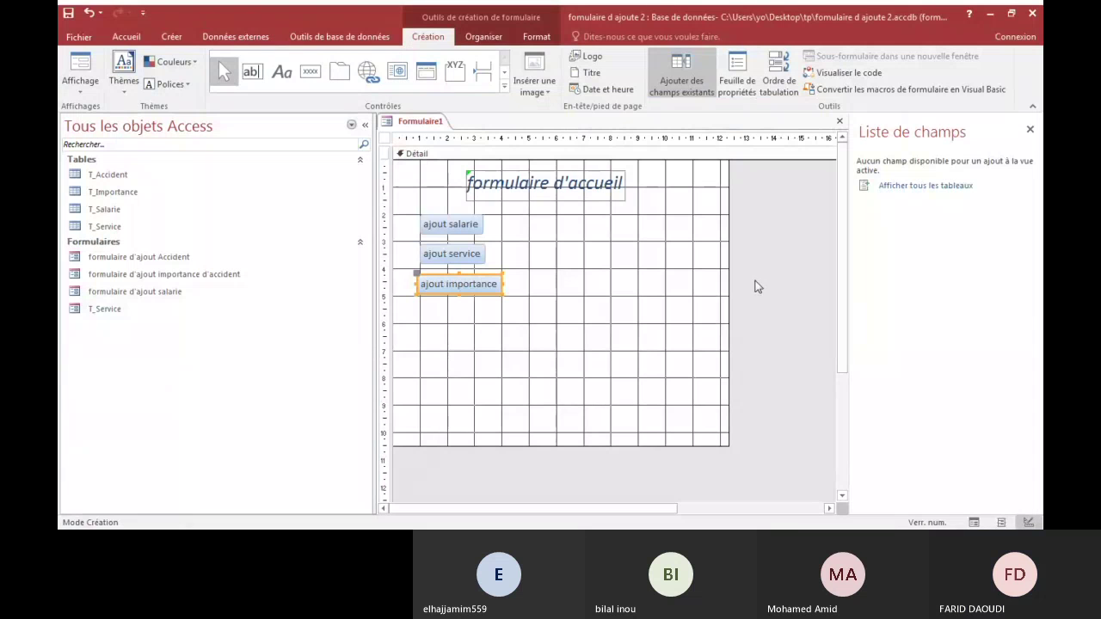
# Step: Draw a command button about 3 cm wide below "ajout importance" and assign it the form operation "Ouvrir un formulaire"
pyautogui.click(479, 321)
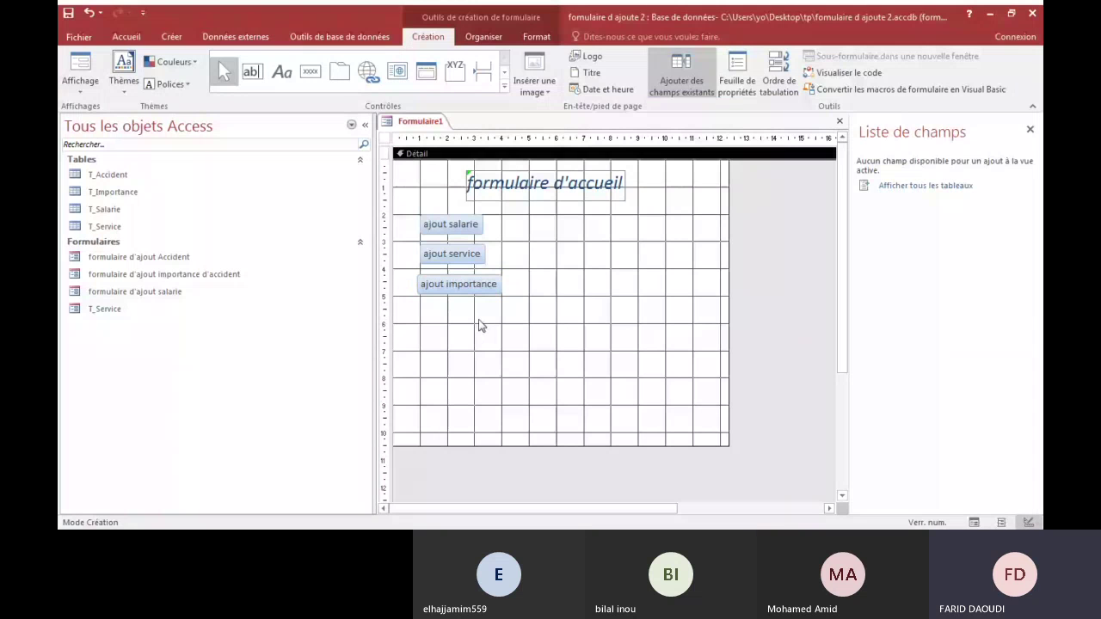
pyautogui.click(312, 76)
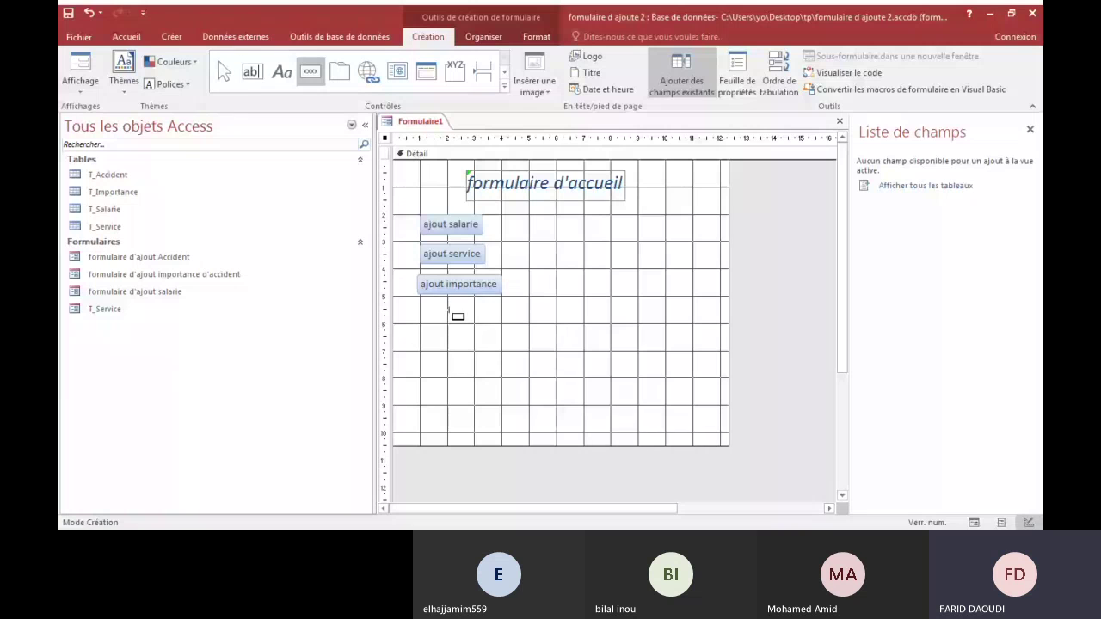
pyautogui.moveTo(421, 307); pyautogui.dragTo(497, 327)
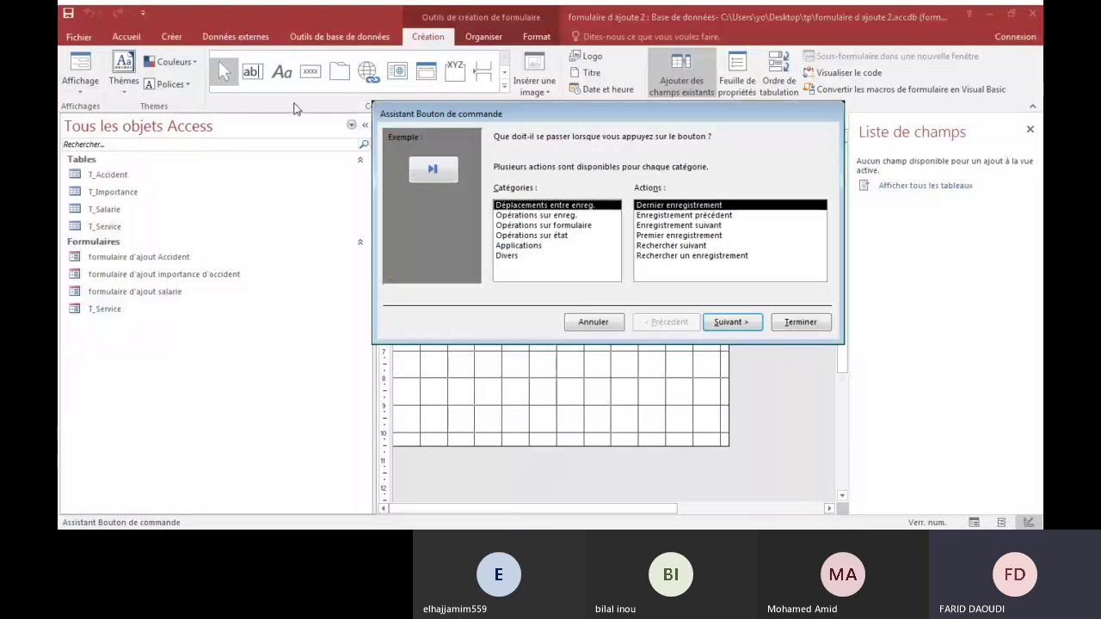
pyautogui.click(536, 225)
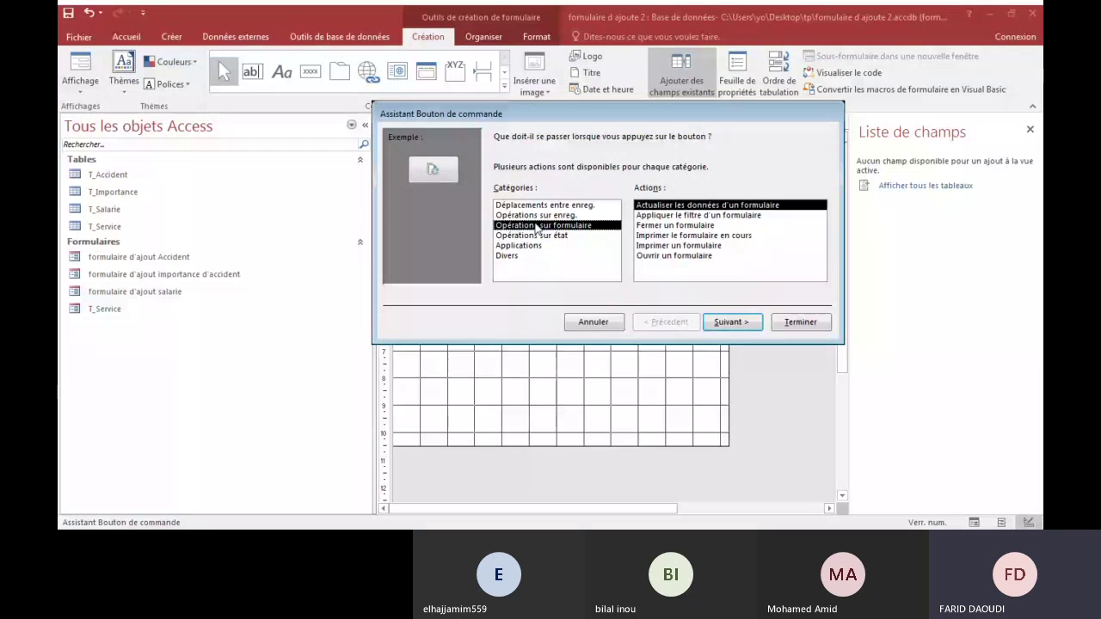
pyautogui.click(688, 255)
pyautogui.click(729, 321)
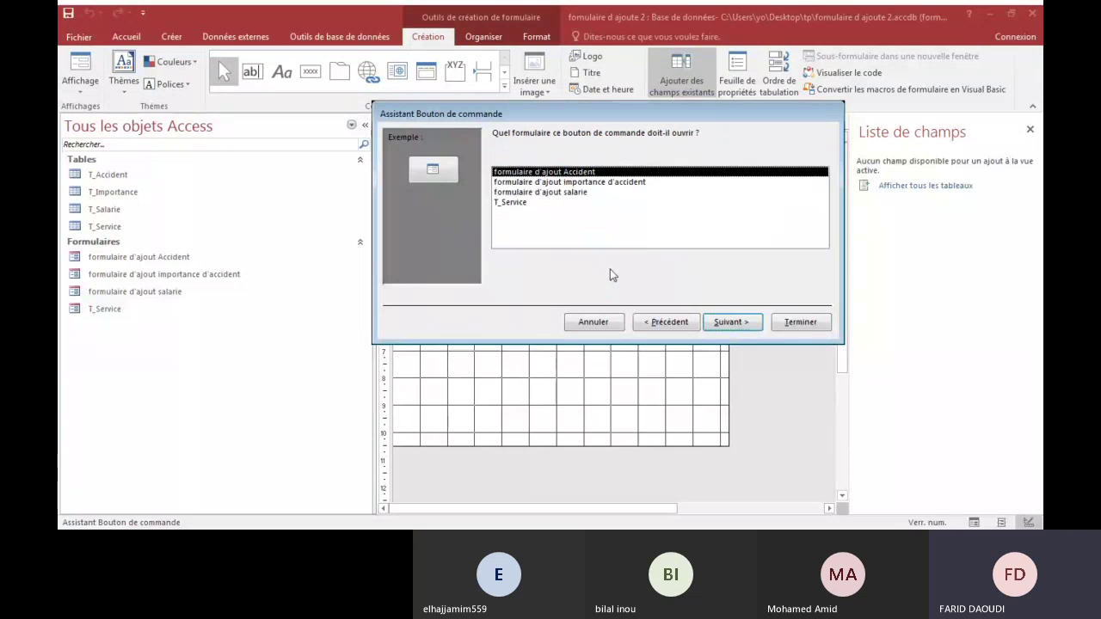
# Step: Make the new button open "formulaire d'ajout importance d'accident" and accept the record display option
pyautogui.click(570, 182)
pyautogui.click(716, 322)
pyautogui.click(722, 321)
# Step: Display text instead of an image on the button, with the caption "ajout accident"
pyautogui.click(497, 198)
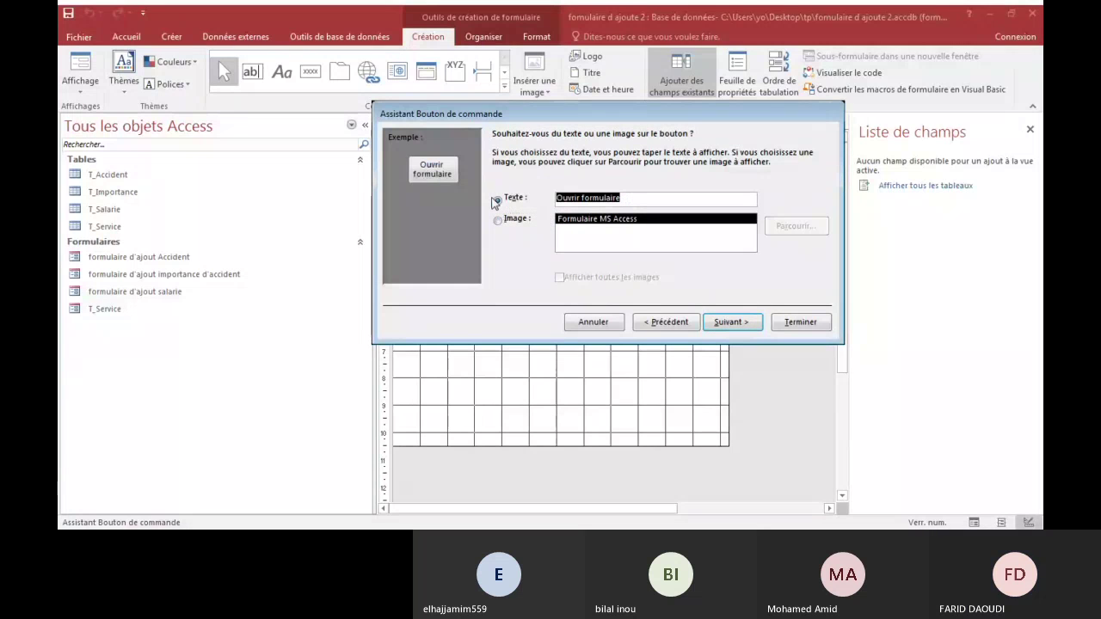
pyautogui.write('ajout')
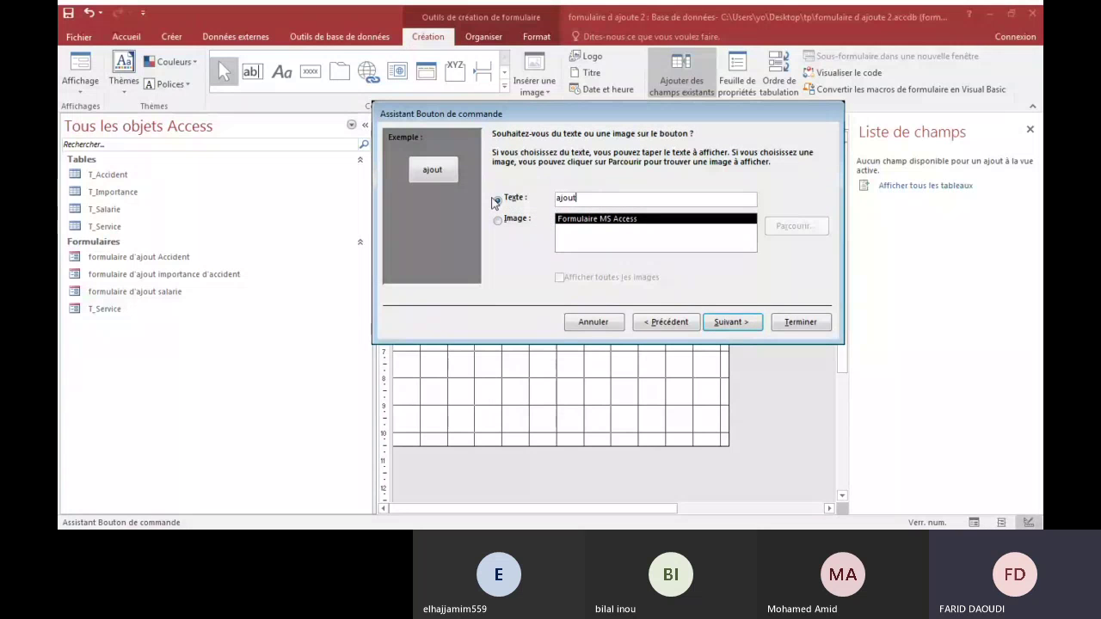
pyautogui.write(' ac')
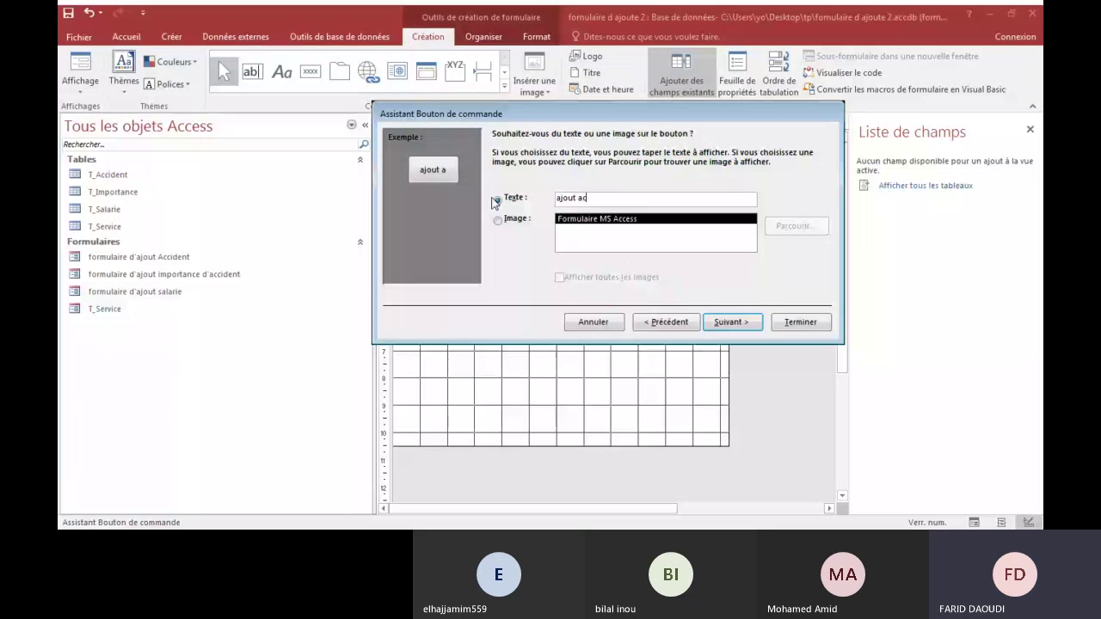
pyautogui.write('cident')
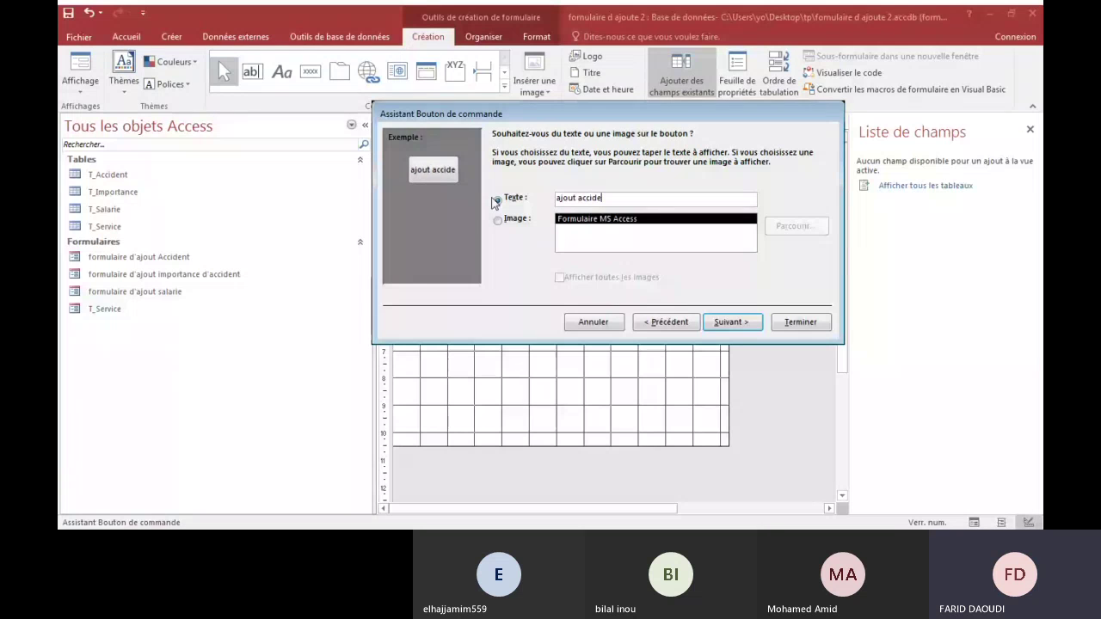
# Step: Name the command button "ajout accident" and finish the button wizard
pyautogui.click(731, 322)
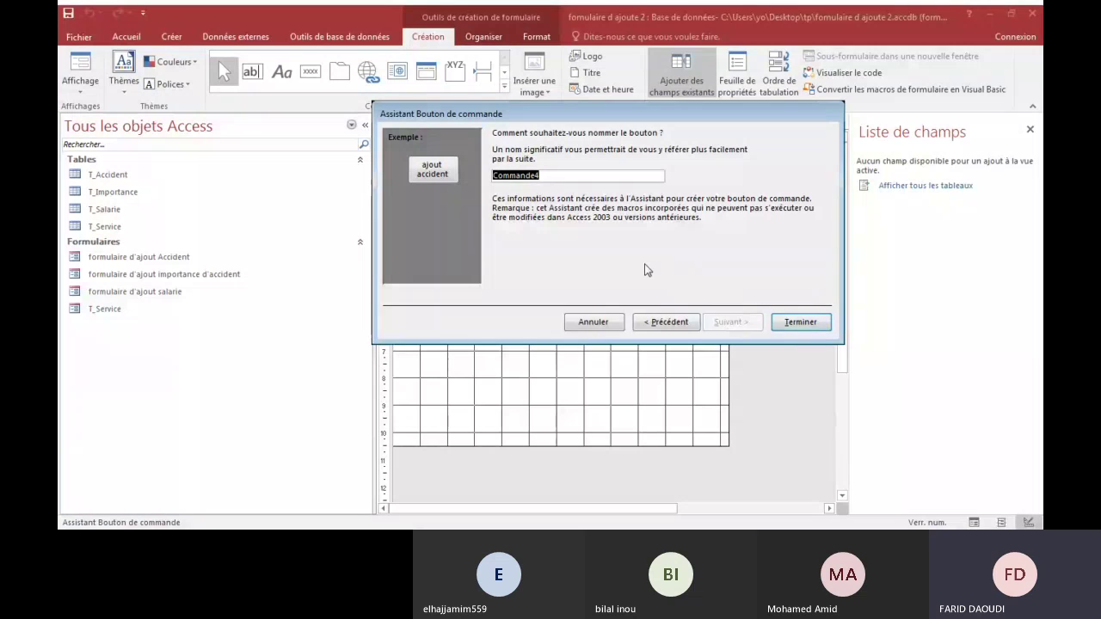
pyautogui.write('ajout ')
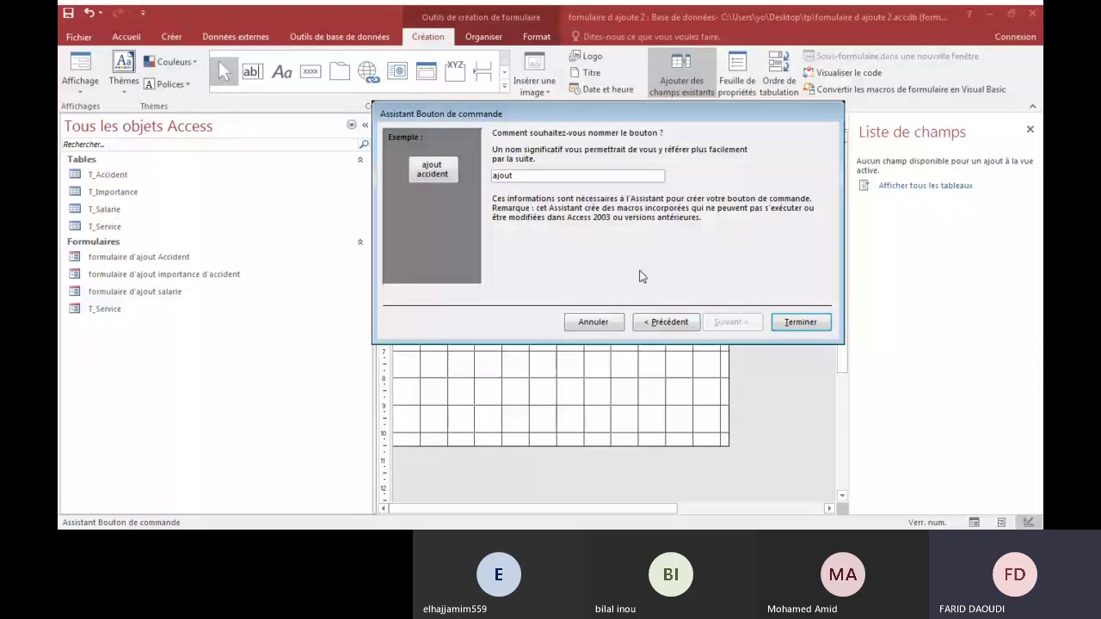
pyautogui.write('accident')
pyautogui.press('Return')
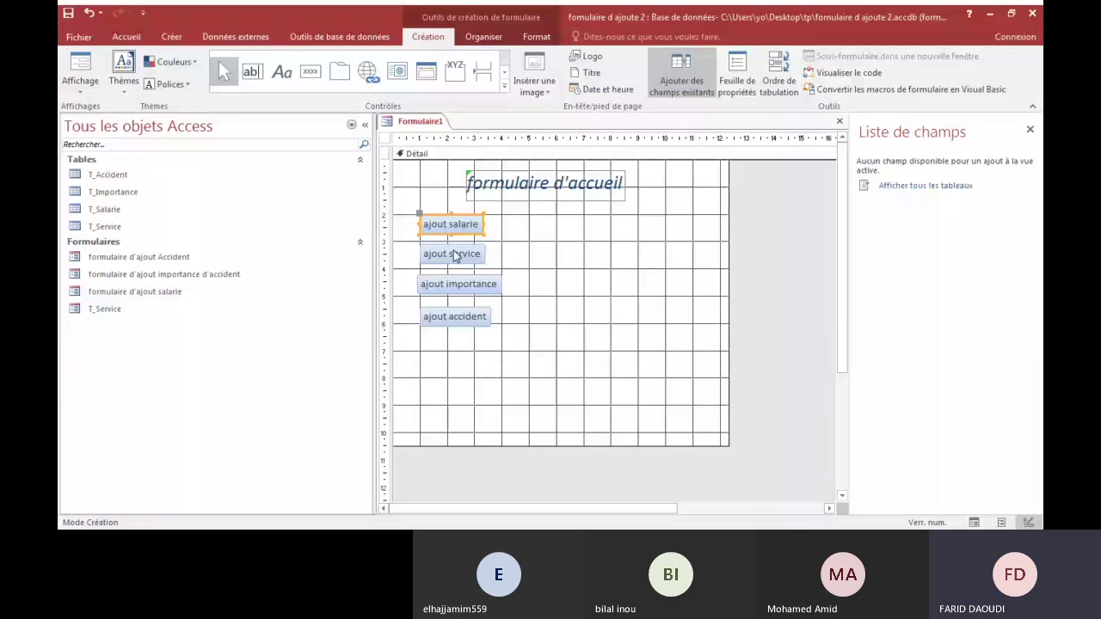
# Step: Move the "ajout service" button up beside "ajout salarie", aligning its left edge with the 6 cm mark
pyautogui.click(467, 251)
pyautogui.moveTo(467, 246); pyautogui.dragTo(604, 217)
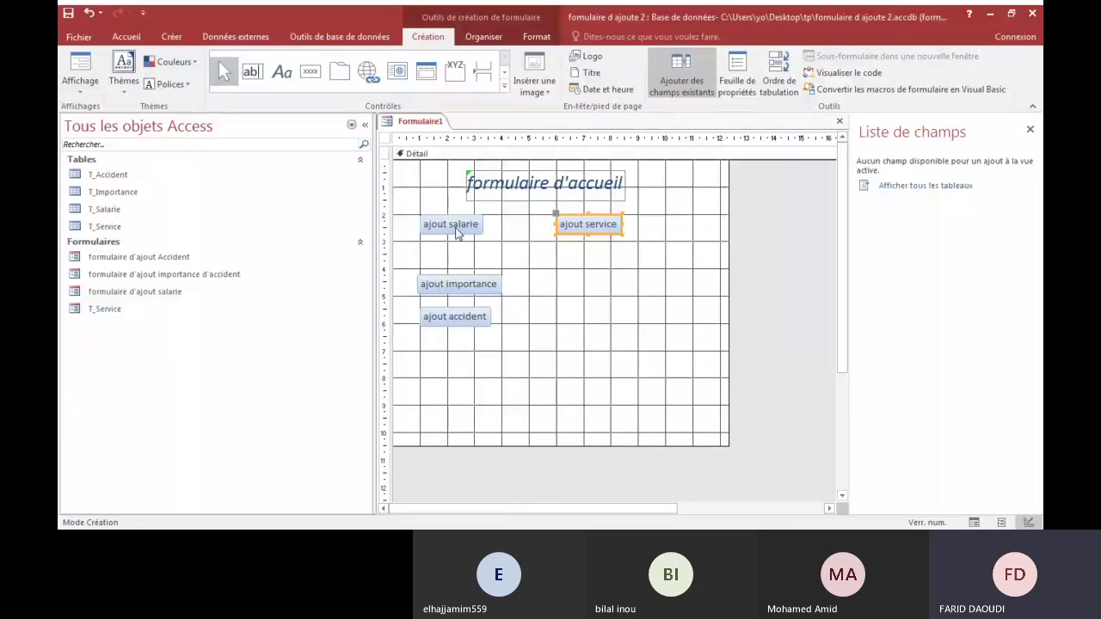
# Step: Format the "ajout salarie" button's caption as 16-point purple italic text
pyautogui.click(449, 225)
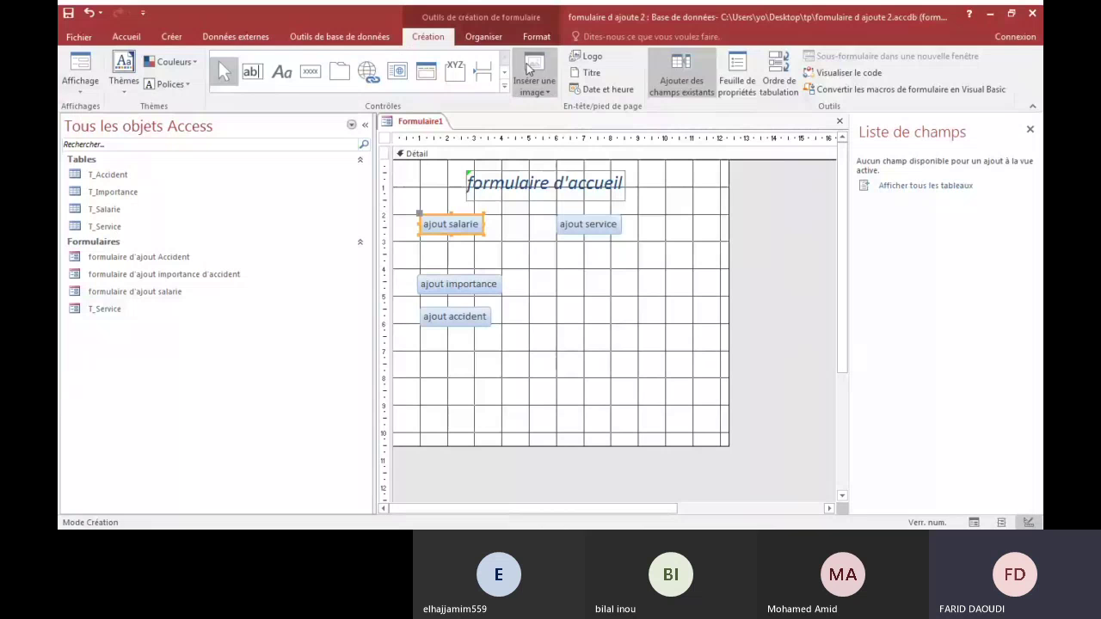
pyautogui.click(536, 36)
pyautogui.click(280, 62)
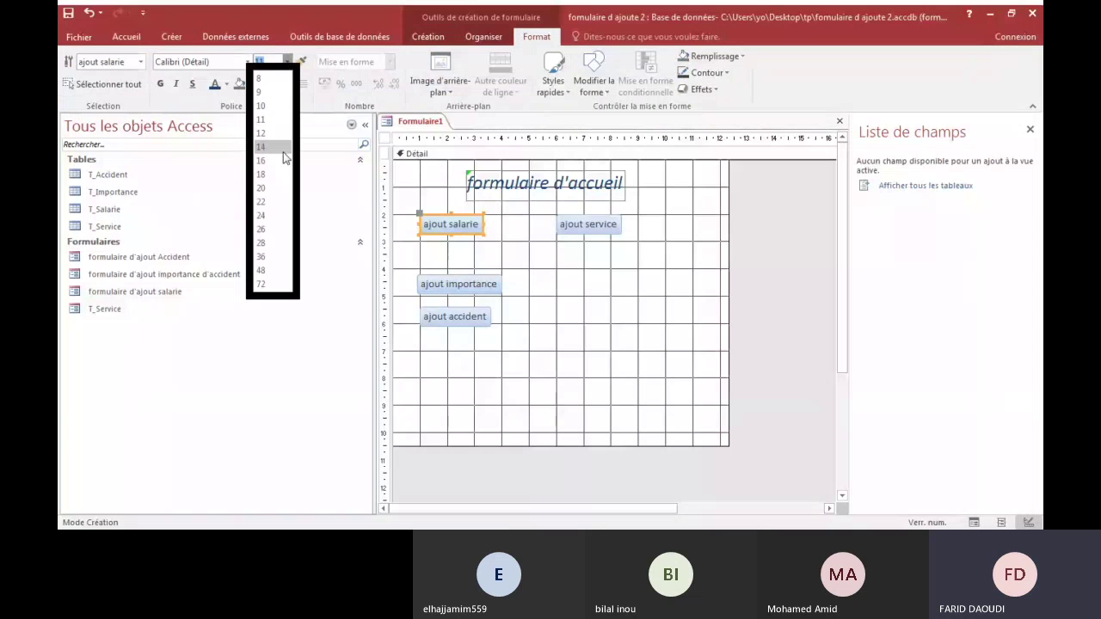
pyautogui.click(274, 165)
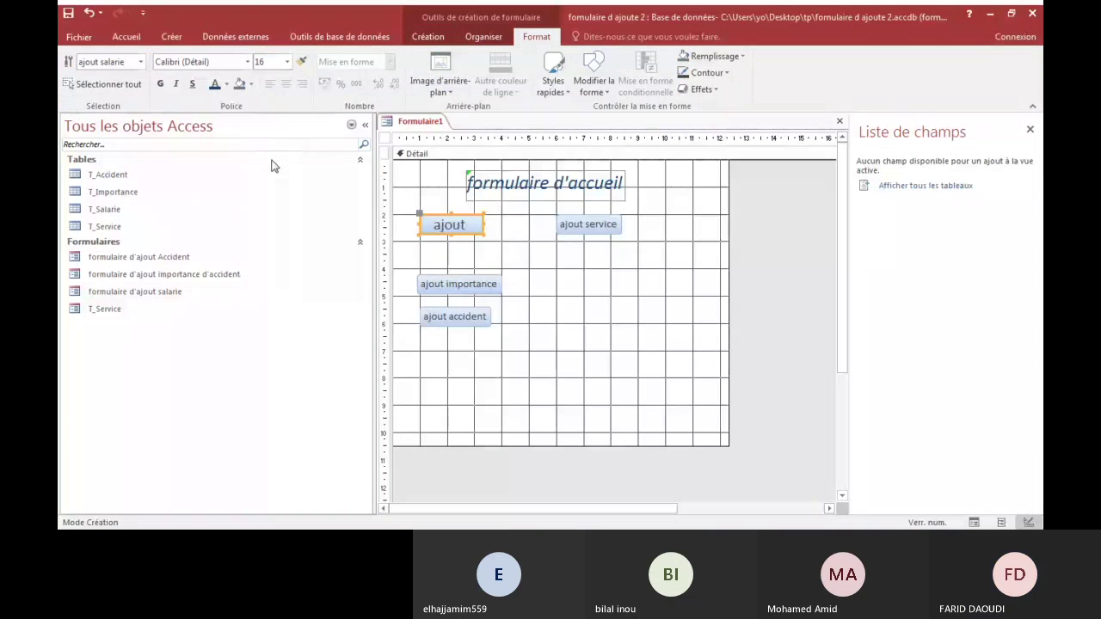
pyautogui.click(226, 83)
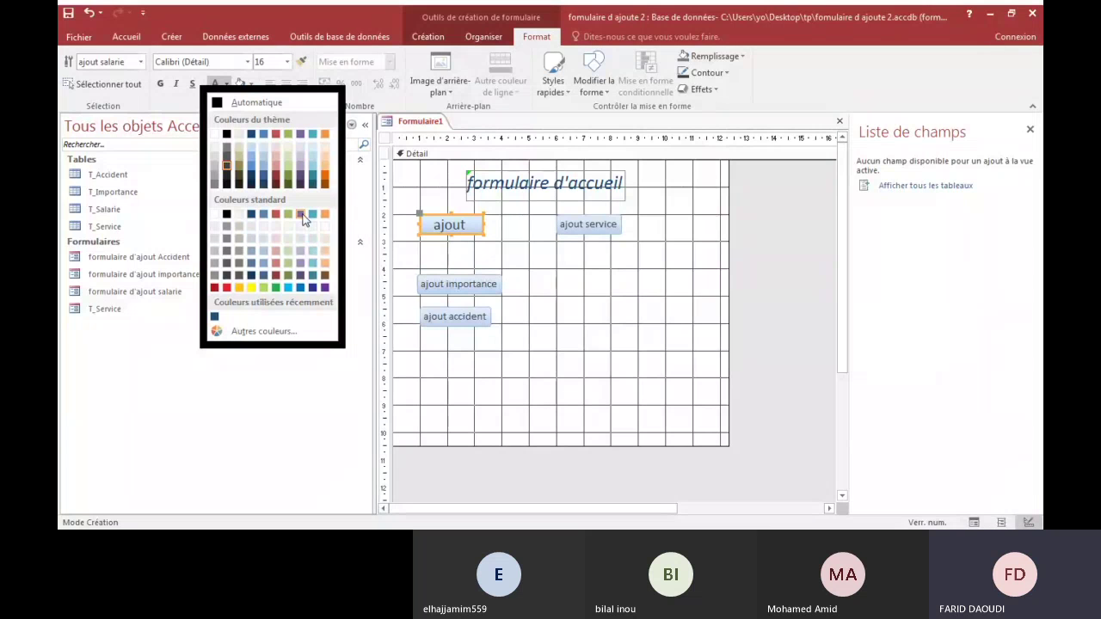
pyautogui.click(307, 215)
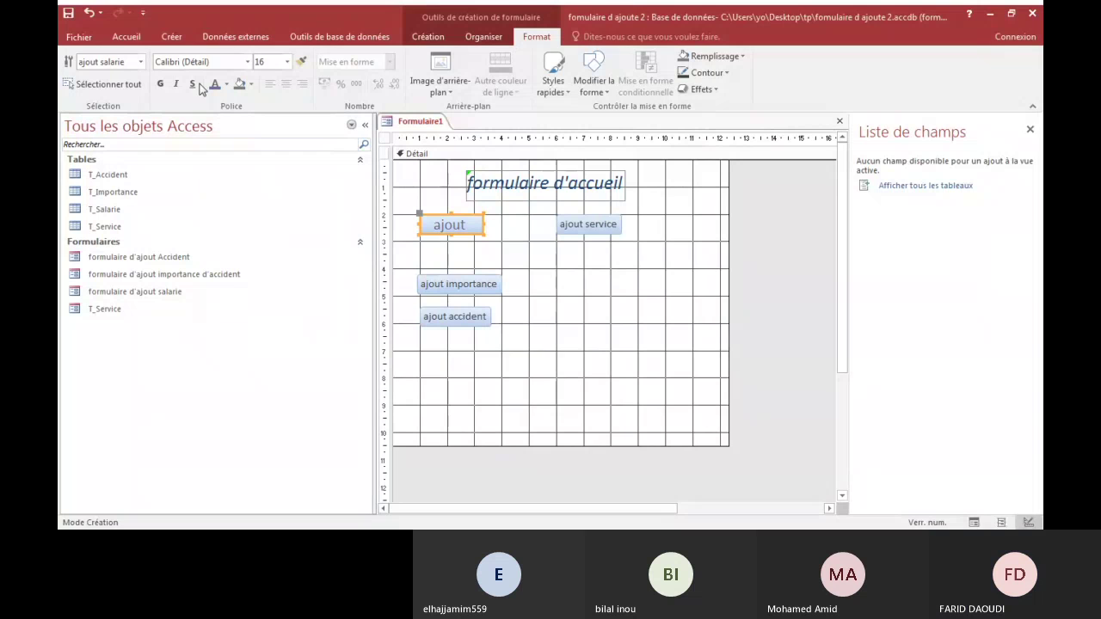
pyautogui.click(177, 84)
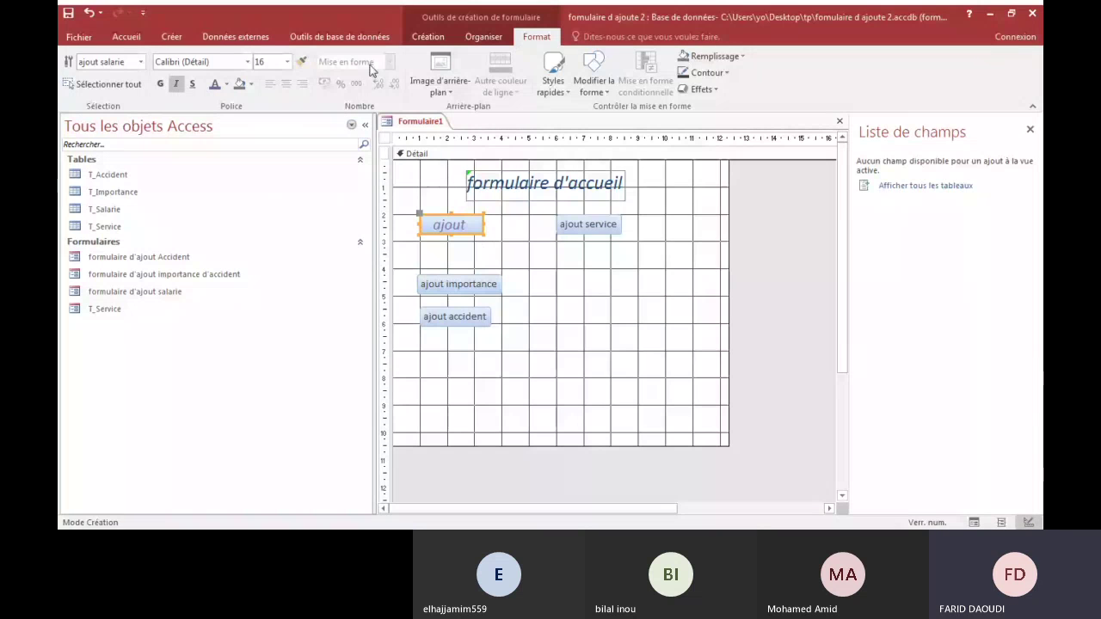
# Step: Copy the formatting of "ajout salarie" to the service, importance and accident buttons
pyautogui.doubleClick(301, 65)
pyautogui.click(572, 224)
pyautogui.click(479, 285)
pyautogui.click(471, 316)
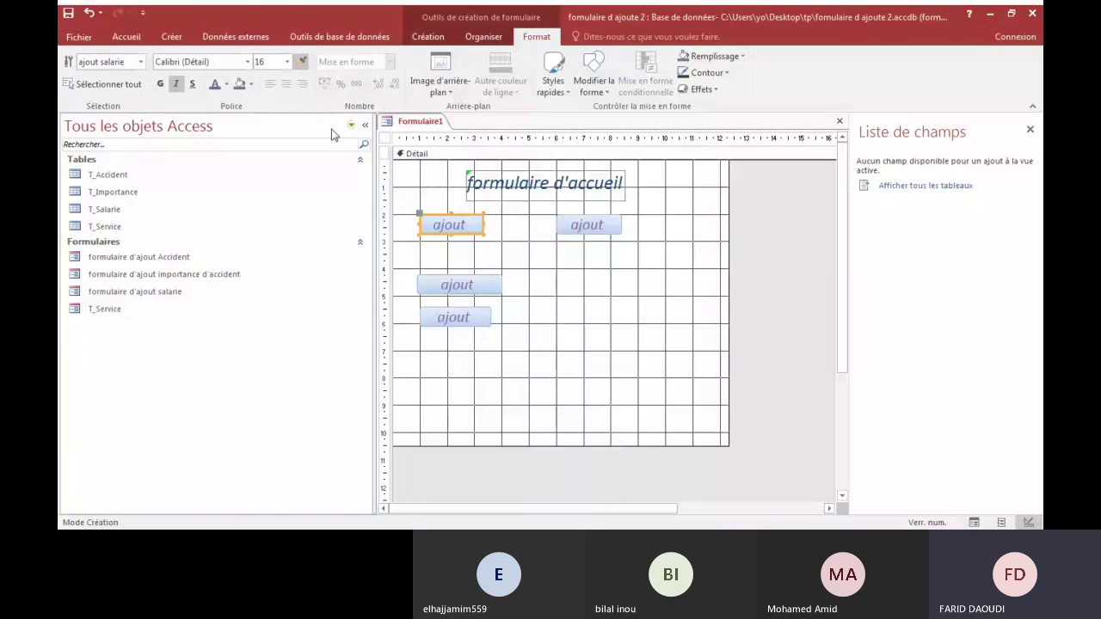
# Step: Enlarge the "ajout salarie" button to about 4 cm wide and 1 cm tall
pyautogui.click(497, 229)
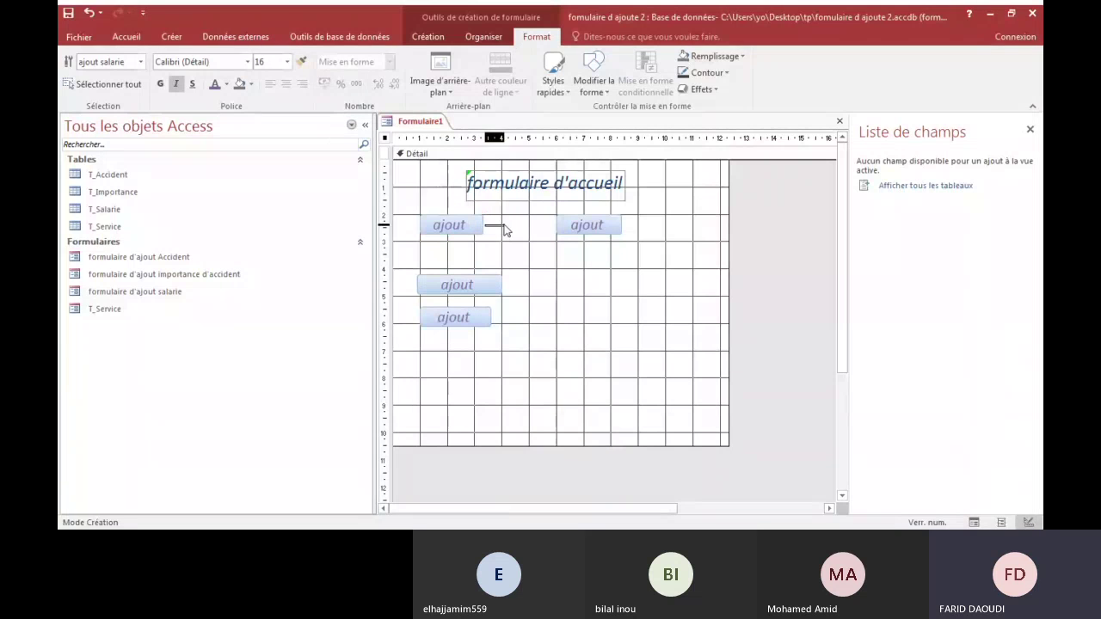
pyautogui.click(480, 226)
pyautogui.click(487, 229)
pyautogui.click(475, 228)
pyautogui.moveTo(483, 225); pyautogui.dragTo(531, 222)
pyautogui.moveTo(474, 232); pyautogui.dragTo(475, 238)
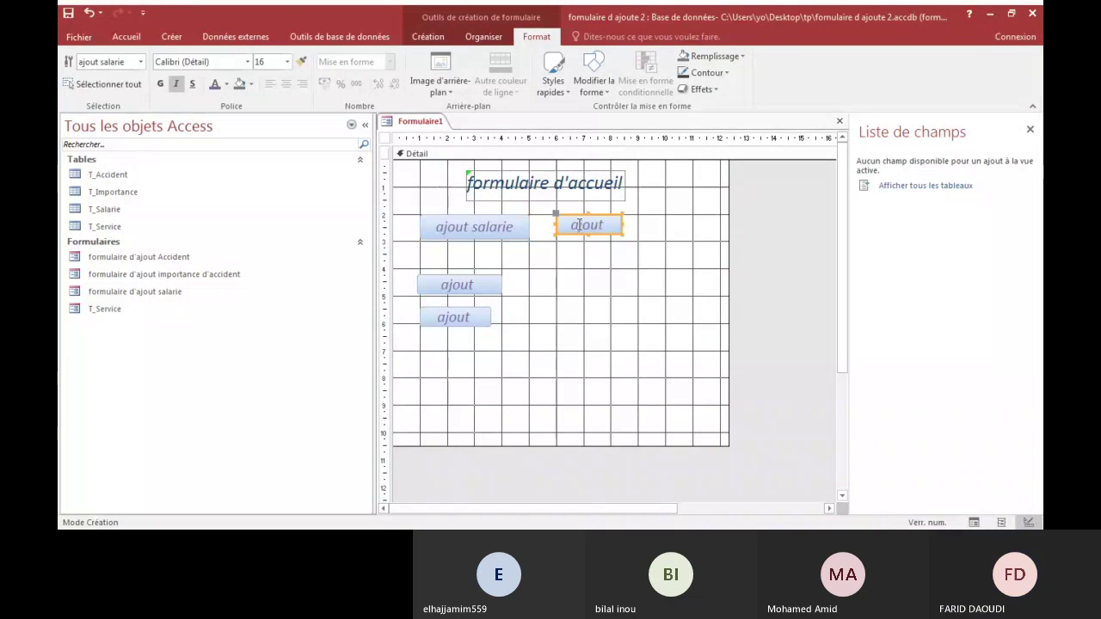
# Step: Enlarge the "ajout service" button to about 4 cm wide and 1 cm tall to match "ajout salarie"
pyautogui.moveTo(621, 223); pyautogui.dragTo(644, 226)
pyautogui.click(620, 225)
pyautogui.moveTo(621, 222)
pyautogui.mouseDown()
pyautogui.moveTo(664, 224)
pyautogui.moveTo(613, 237)
pyautogui.mouseUp()
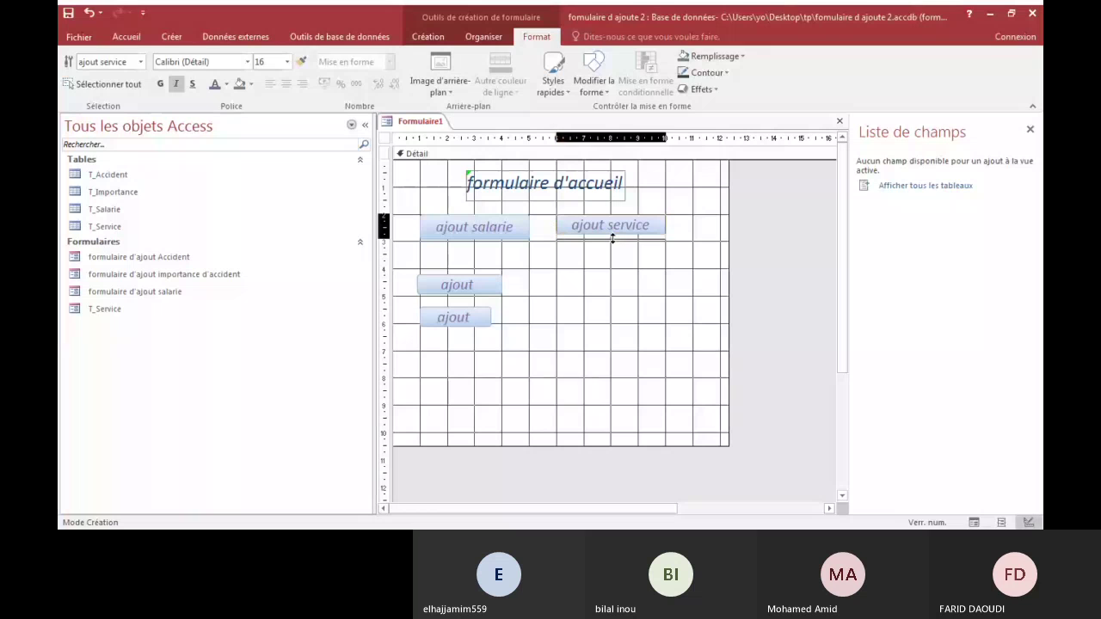
pyautogui.click(475, 235)
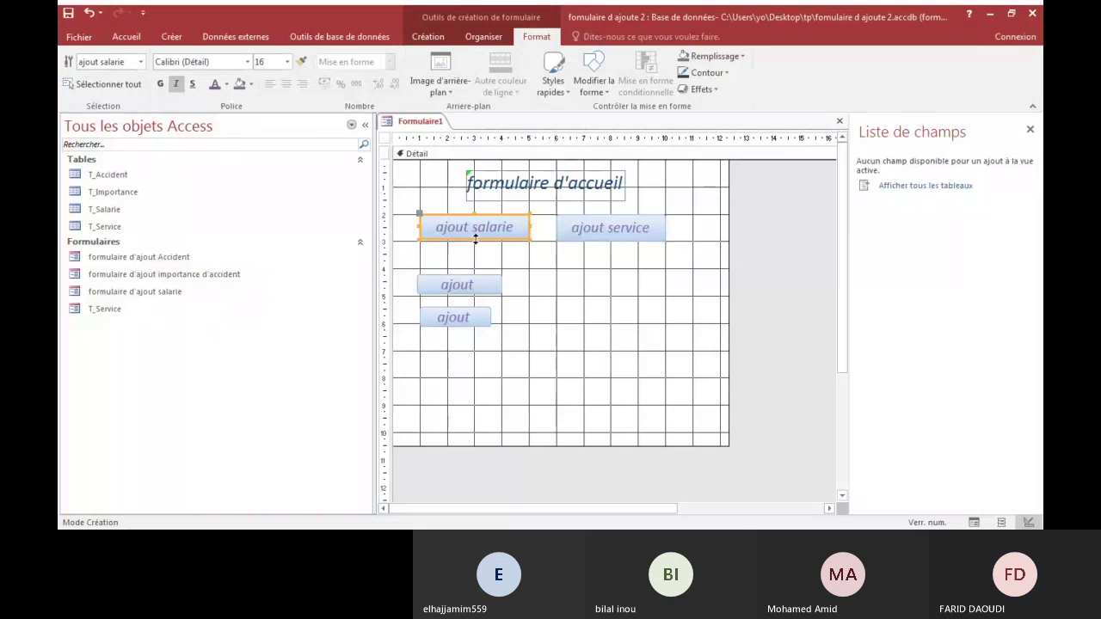
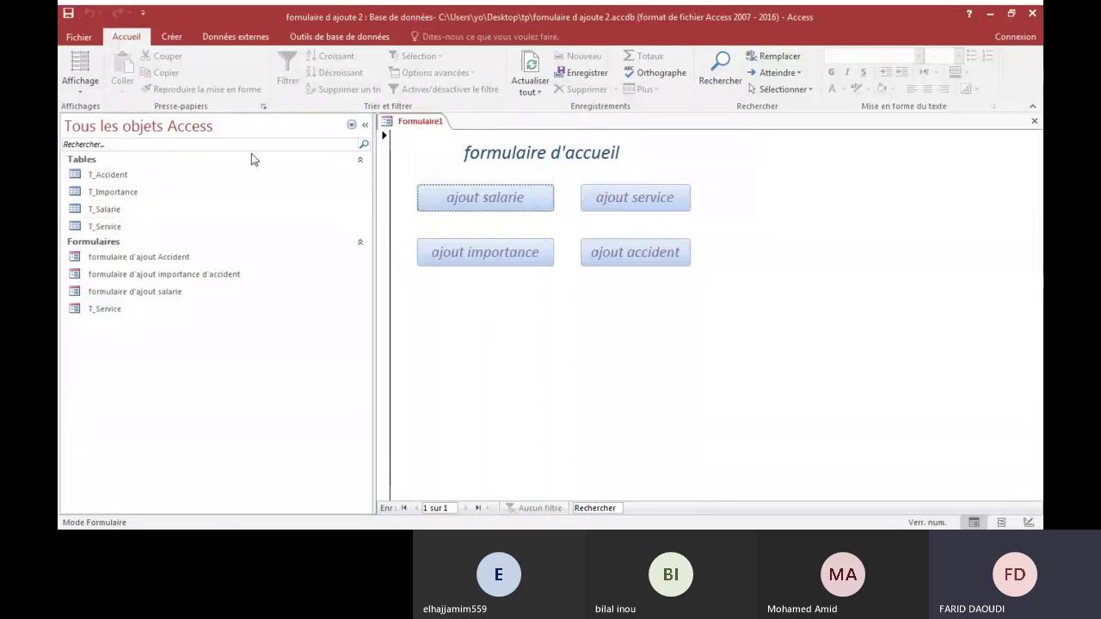
# Step: Return the form to design mode and draw a command button about 3 cm wide and 1 cm tall below "ajout accident"
pyautogui.click(94, 80)
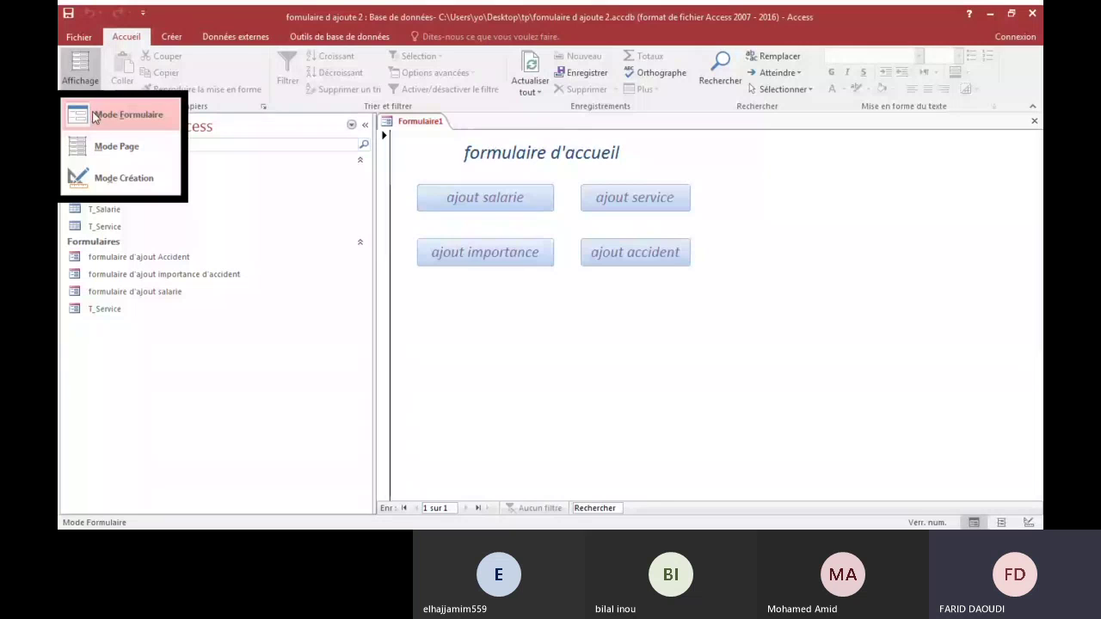
pyautogui.click(153, 176)
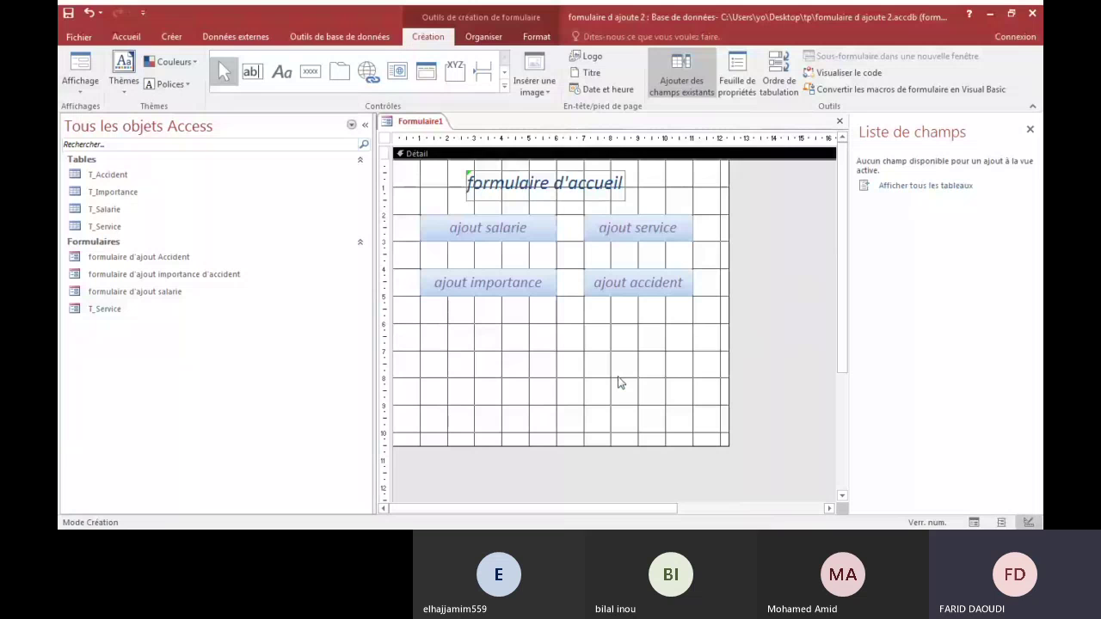
pyautogui.click(310, 71)
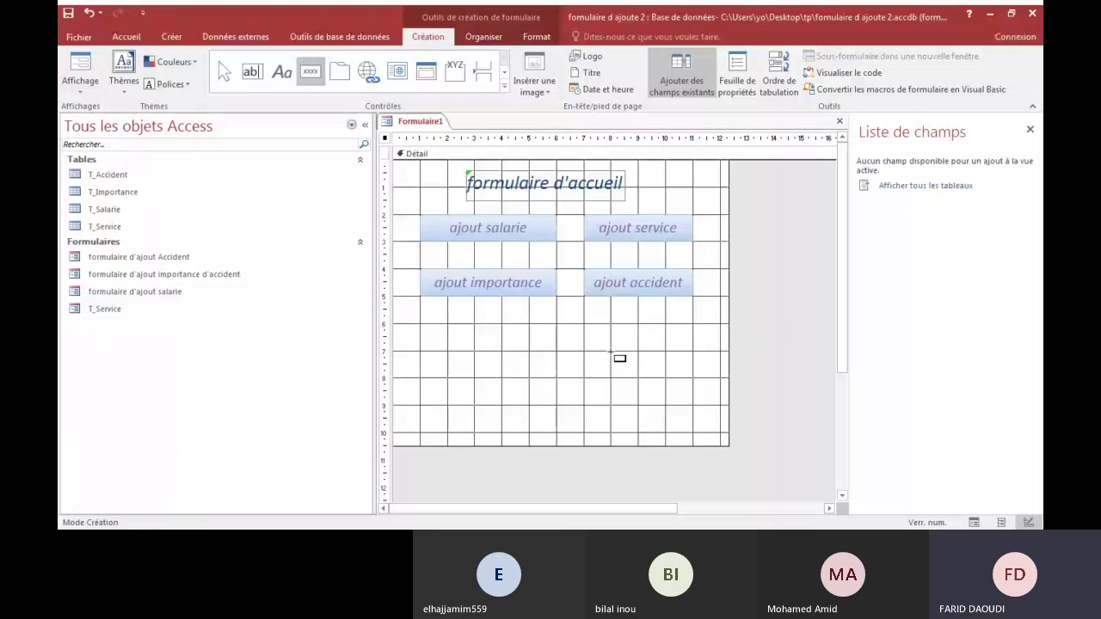
pyautogui.moveTo(612, 352); pyautogui.dragTo(696, 375)
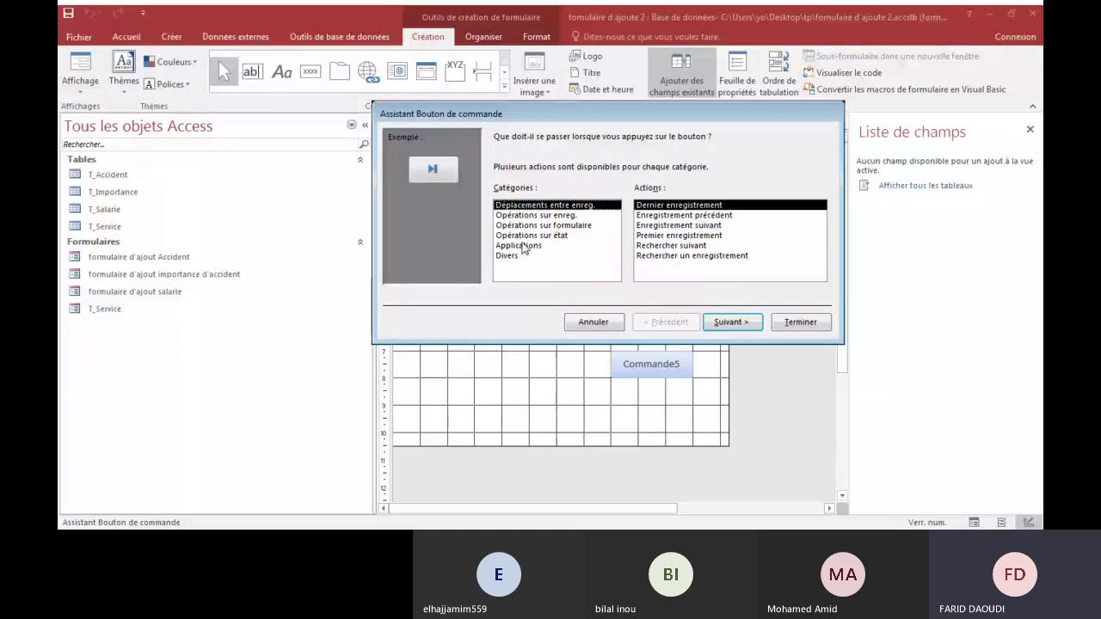
# Step: Make the new button quit the application and display the text "Quitter" instead of an image
pyautogui.click(521, 246)
pyautogui.click(726, 322)
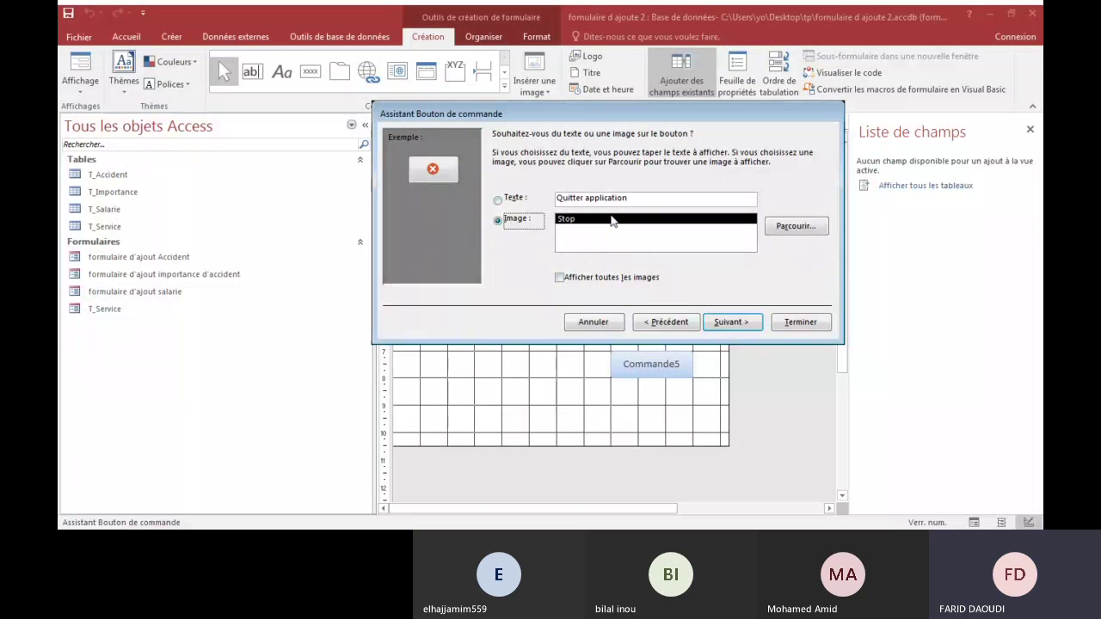
pyautogui.click(634, 199)
pyautogui.press('BackSpace')
pyautogui.press('BackSpace')
pyautogui.press('BackSpace')
pyautogui.press('BackSpace')
pyautogui.press('BackSpace')
pyautogui.press('BackSpace')
pyautogui.press('BackSpace')
pyautogui.press('BackSpace')
pyautogui.press('BackSpace')
pyautogui.press('BackSpace')
pyautogui.press('BackSpace')
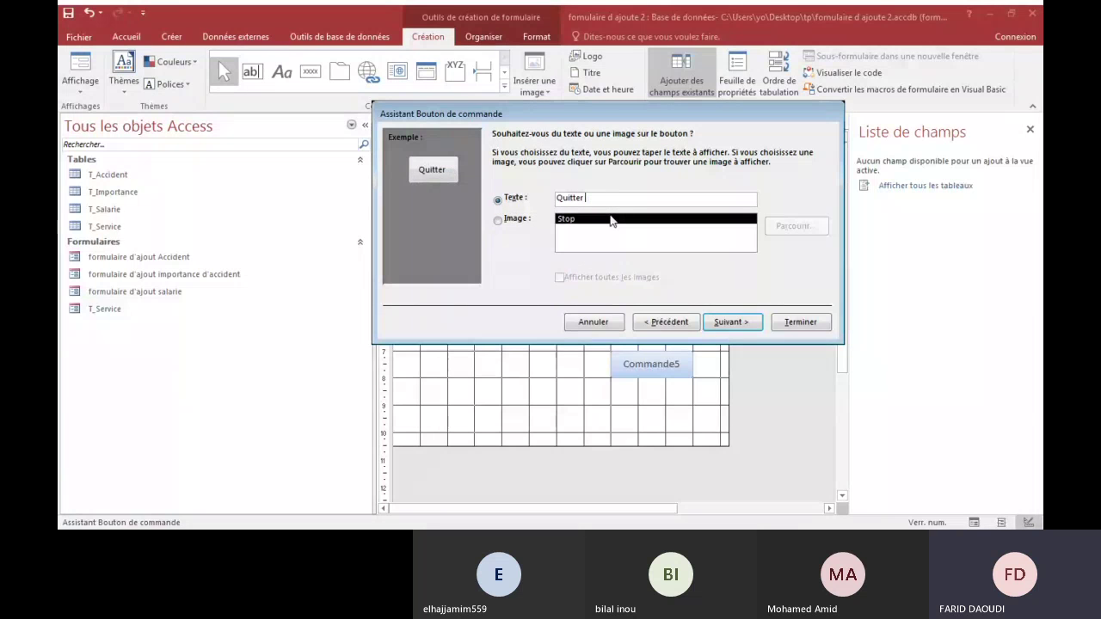
pyautogui.press('BackSpace')
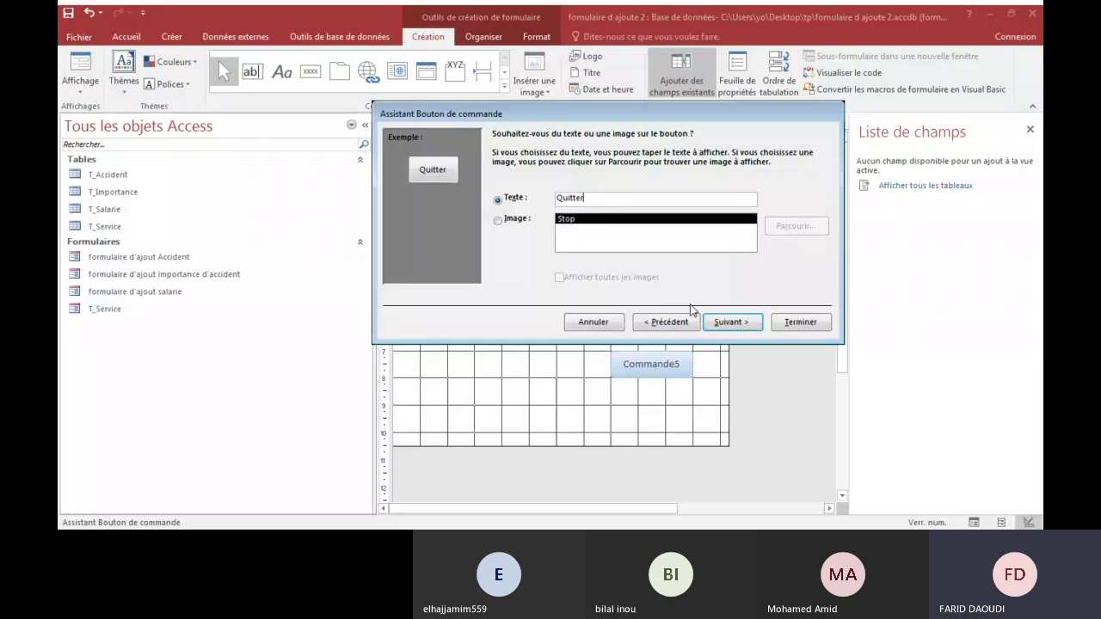
# Step: Name the command button "Quitter" and finish the button wizard
pyautogui.click(729, 325)
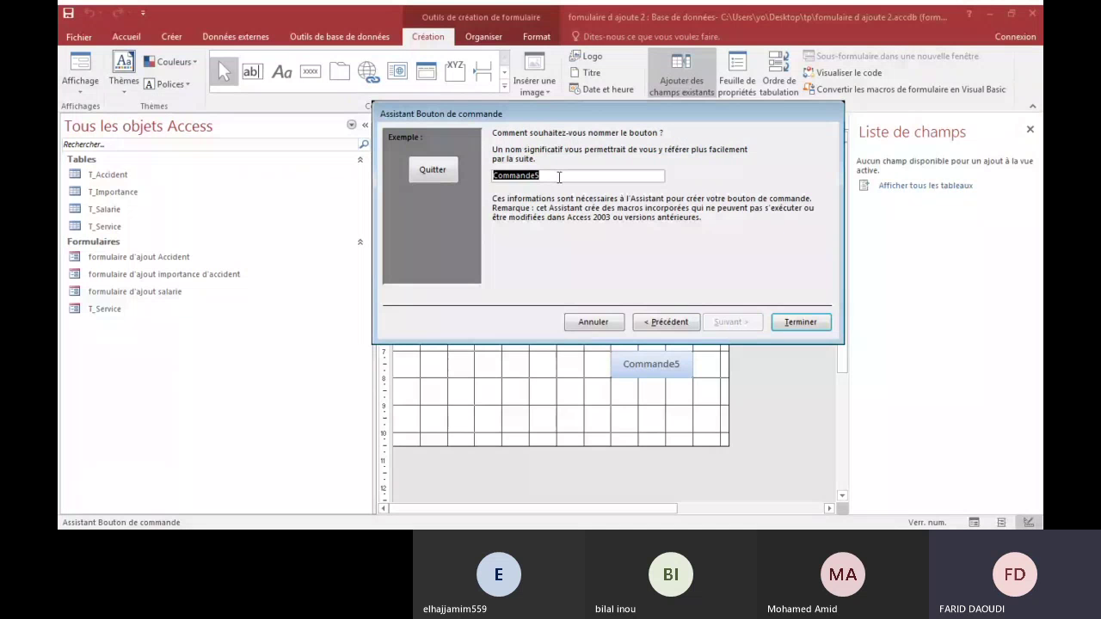
pyautogui.write('Quit')
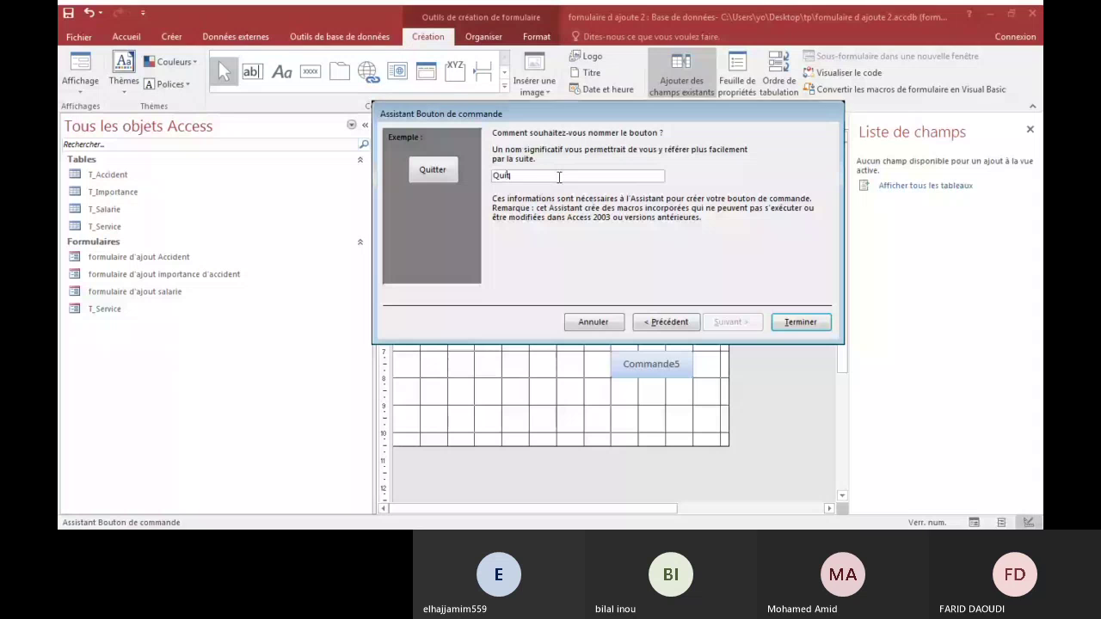
pyautogui.write('ter')
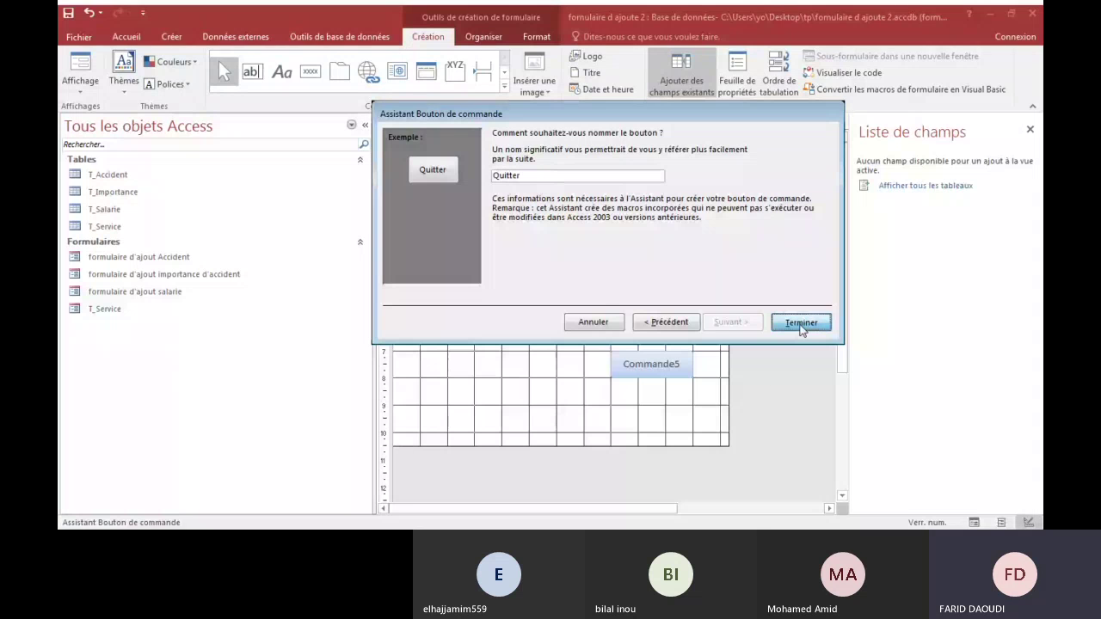
pyautogui.click(799, 323)
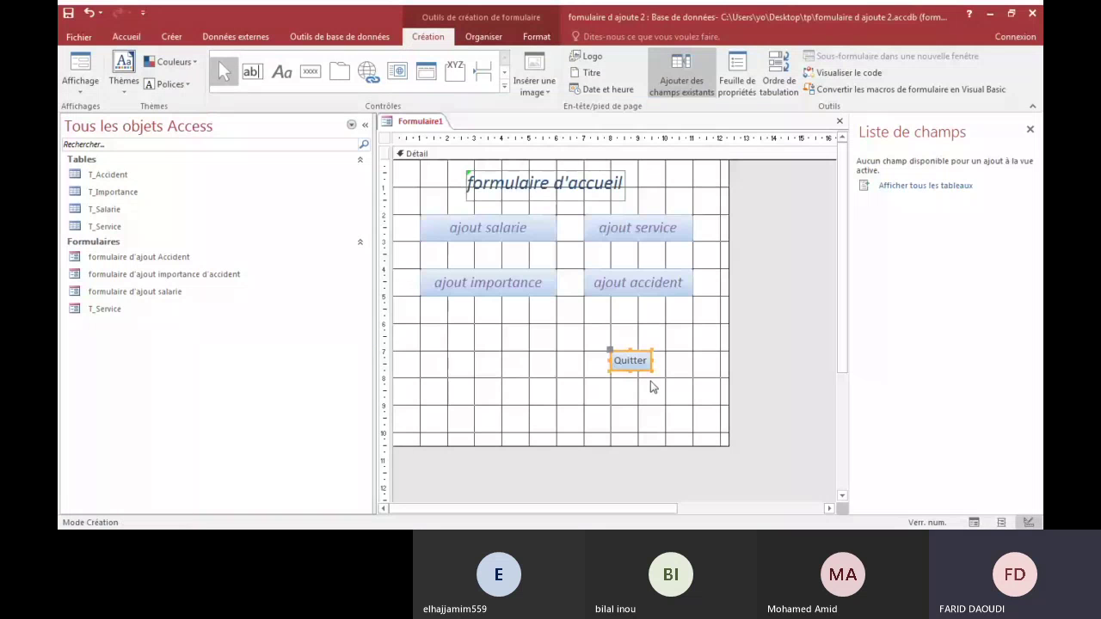
# Step: Copy the formatting of the "ajout accident" button to the "Quitter" button
pyautogui.click(616, 286)
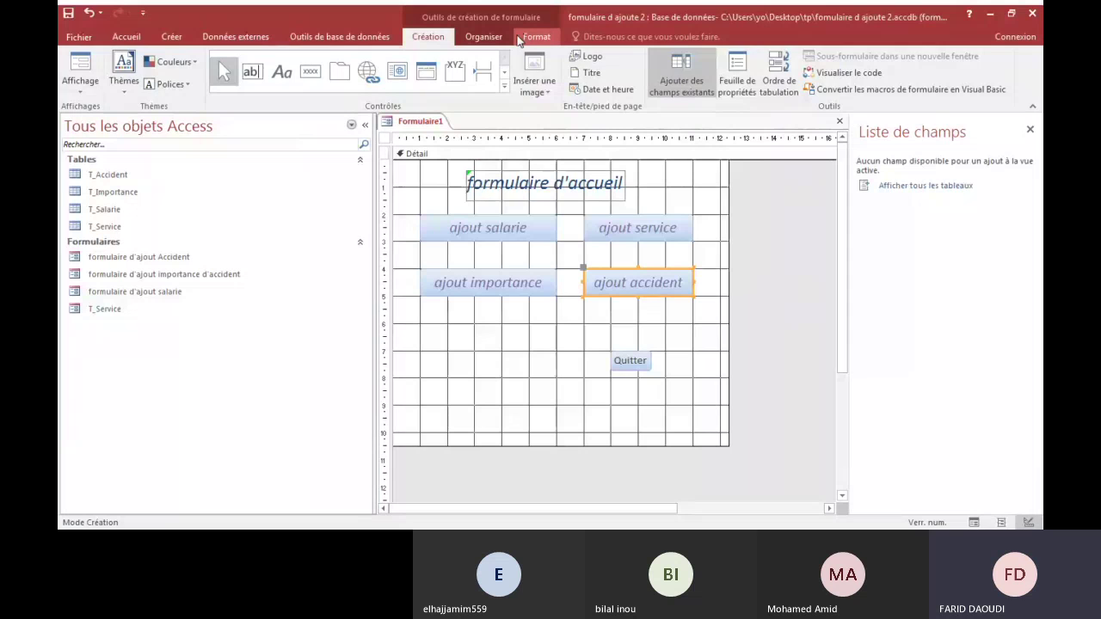
pyautogui.click(526, 37)
pyautogui.click(301, 62)
pyautogui.click(617, 361)
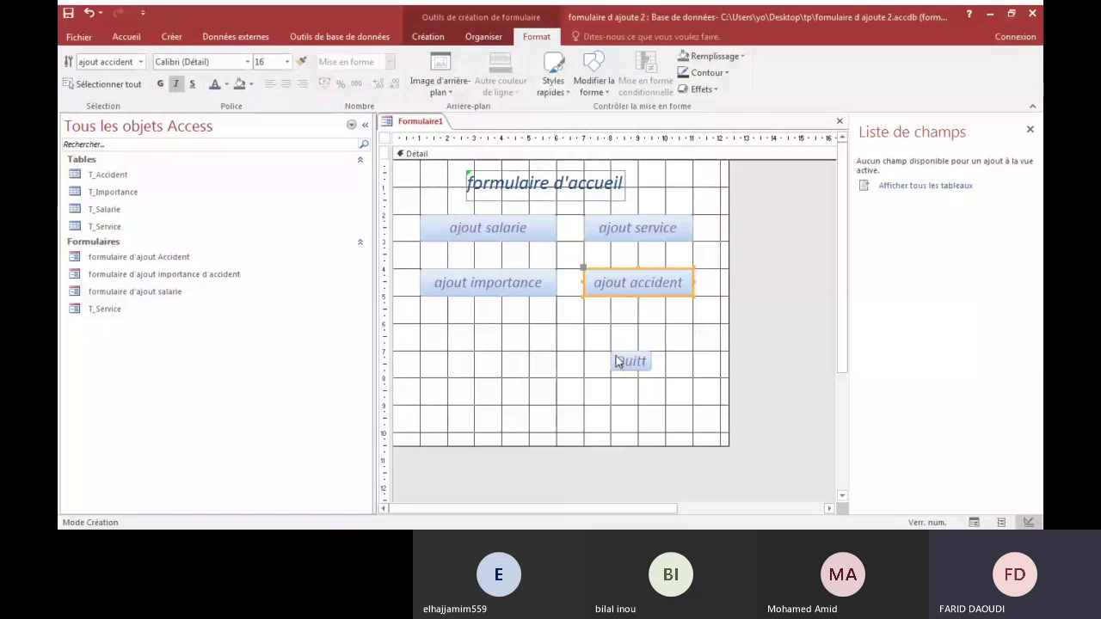
# Step: Enlarge the "Quitter" button to about 2 cm wide and 1 cm tall
pyautogui.click(646, 363)
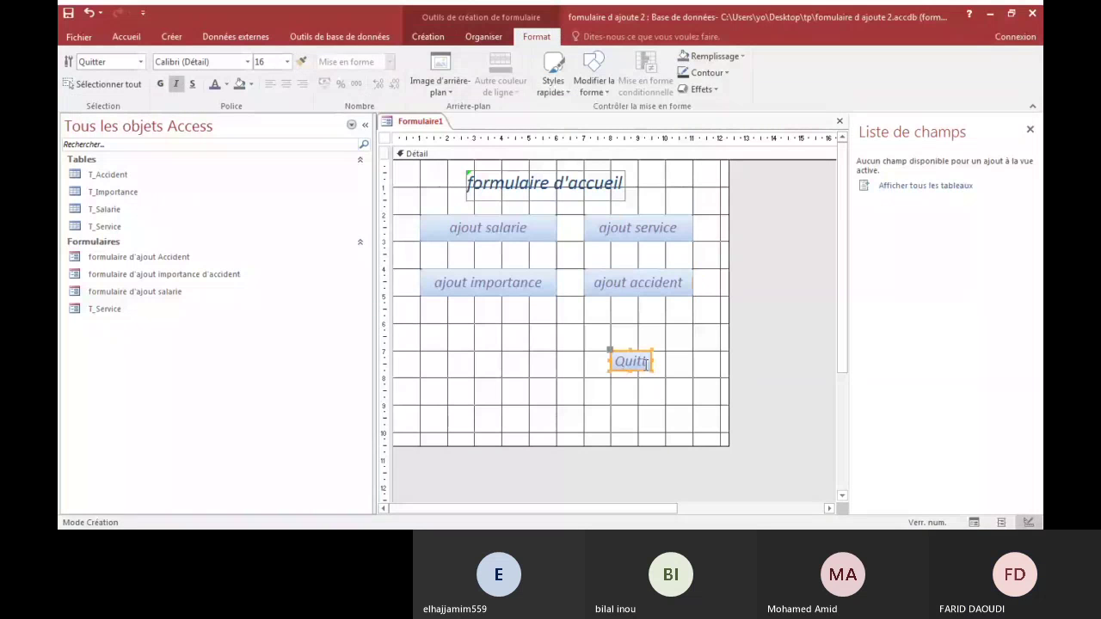
pyautogui.moveTo(651, 361); pyautogui.dragTo(667, 361)
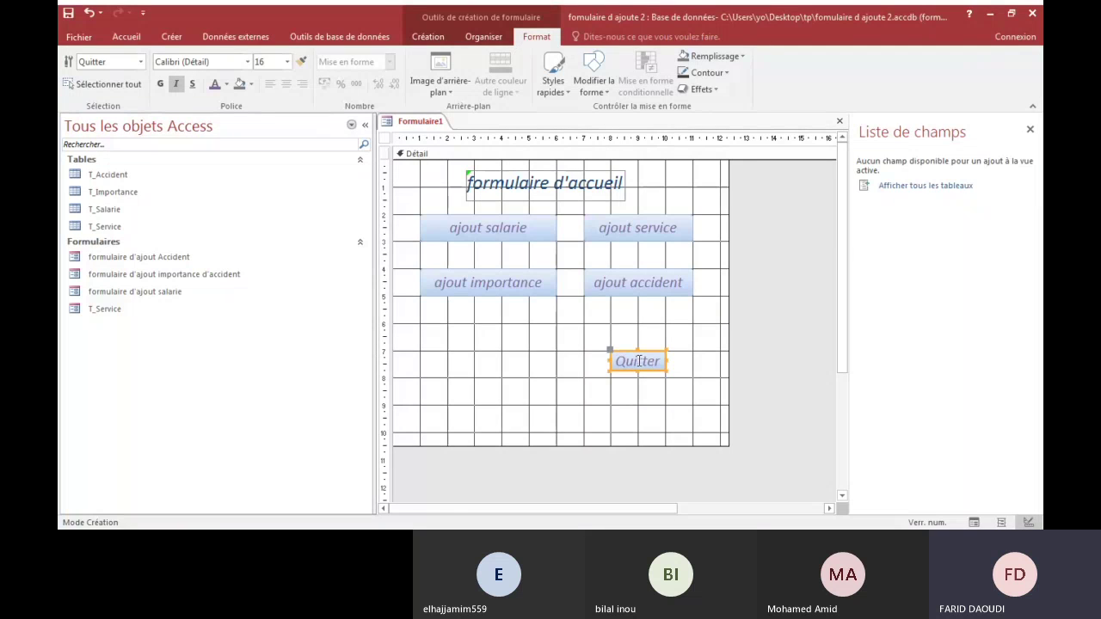
pyautogui.click(639, 362)
pyautogui.click(635, 373)
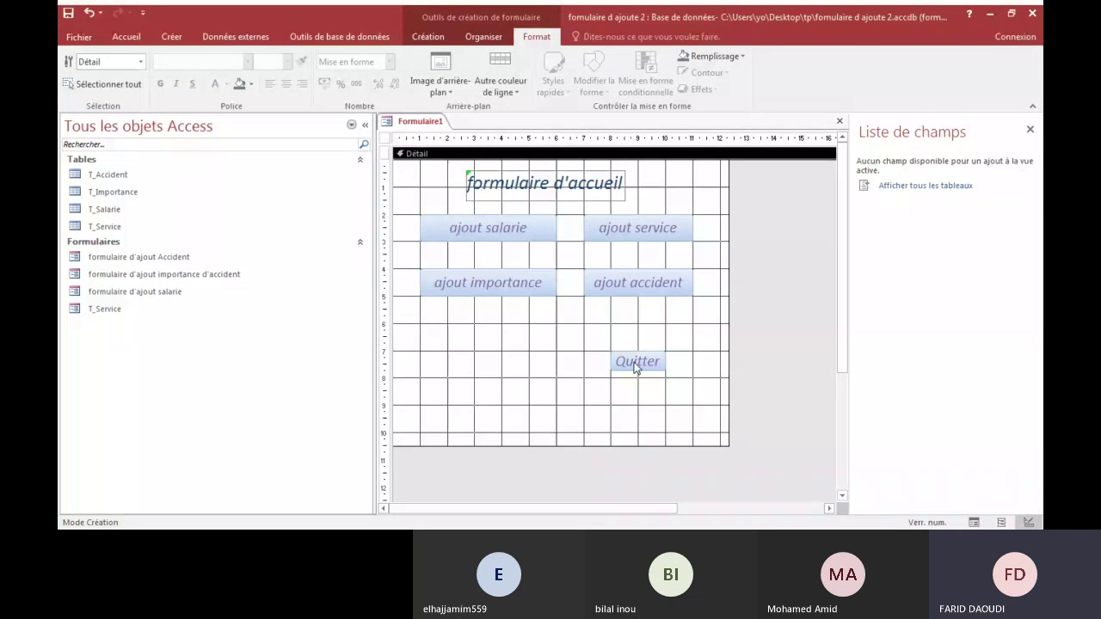
pyautogui.click(637, 368)
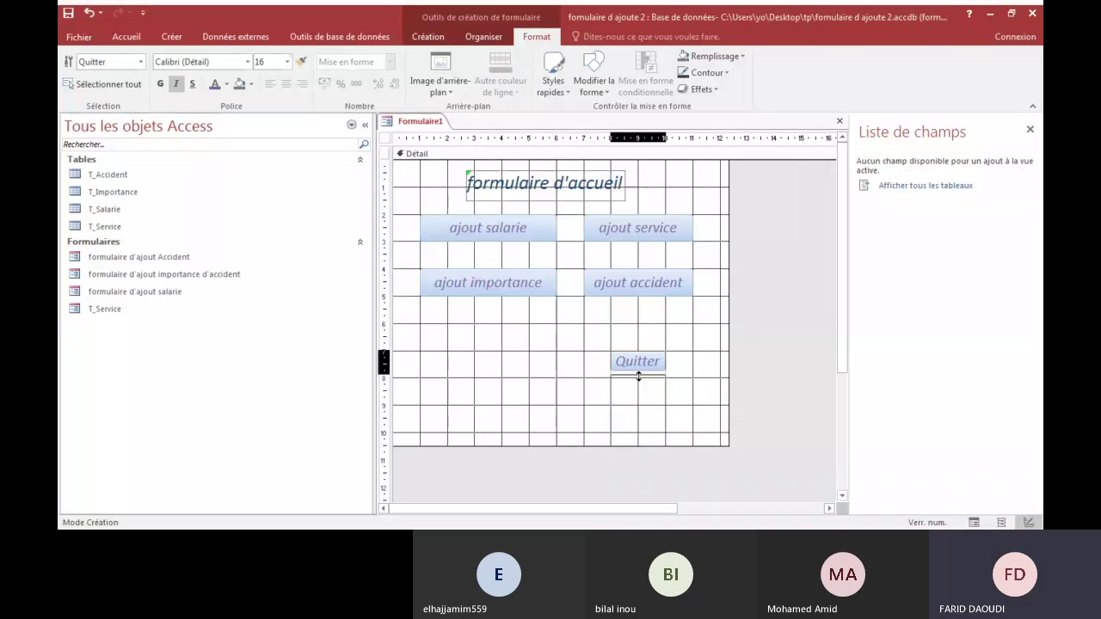
pyautogui.moveTo(639, 376); pyautogui.dragTo(639, 380)
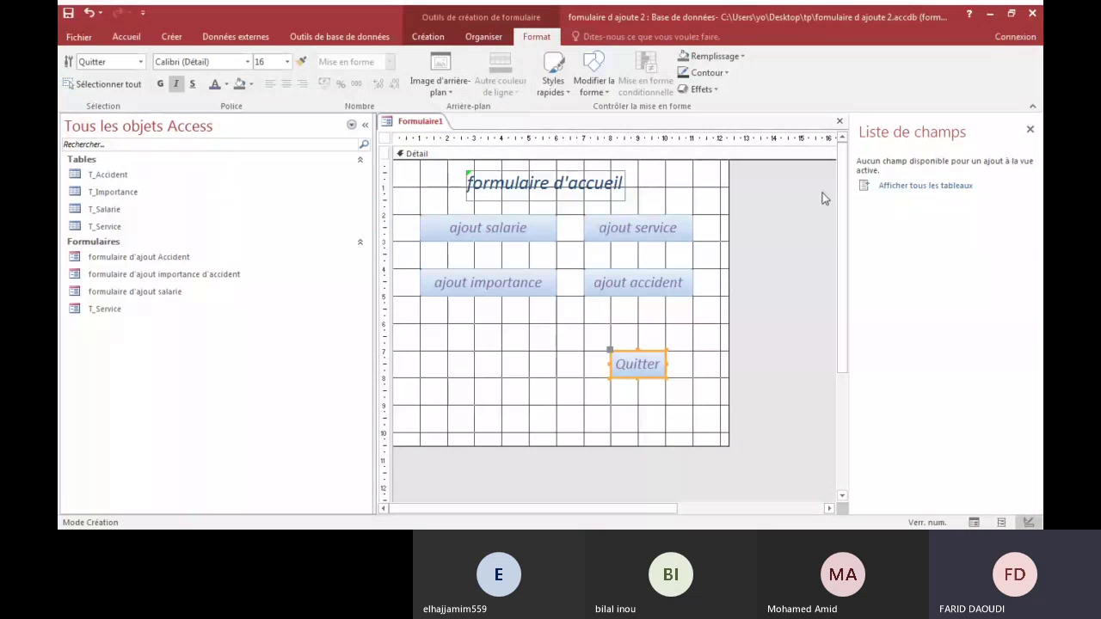
# Step: Give the "Quitter" button a standard red background fill and white text
pyautogui.click(250, 86)
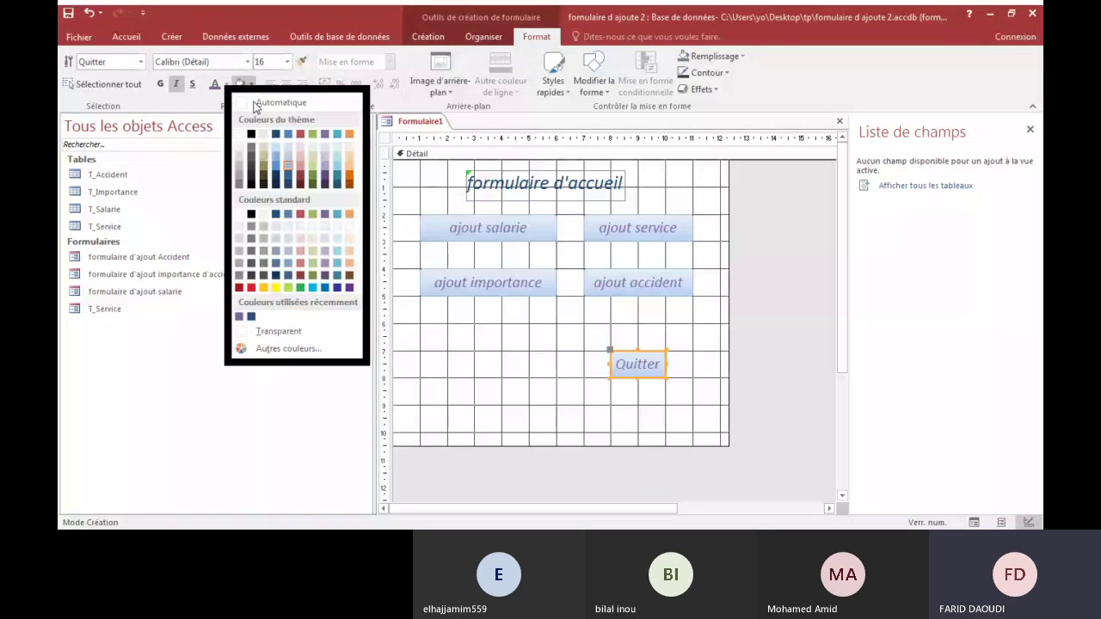
pyautogui.click(251, 288)
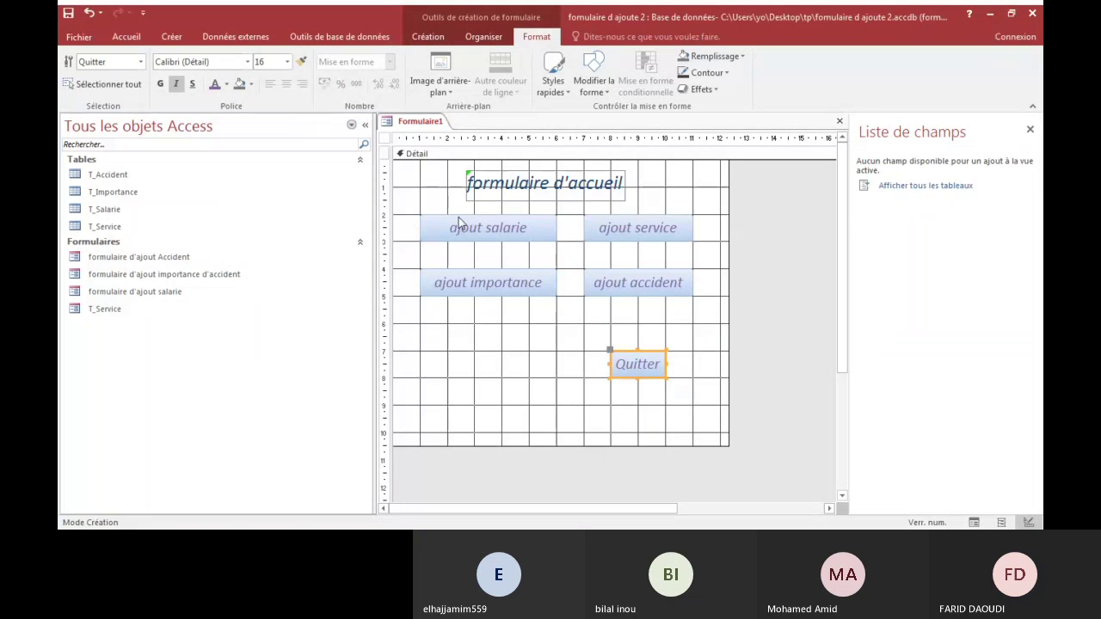
pyautogui.click(228, 83)
pyautogui.click(215, 133)
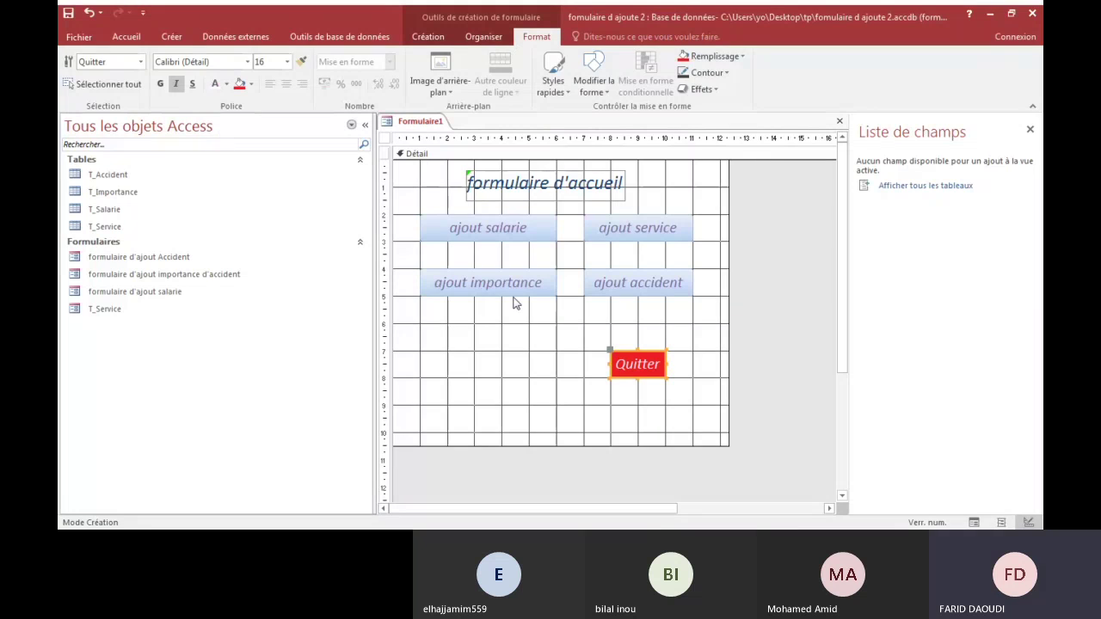
pyautogui.click(571, 283)
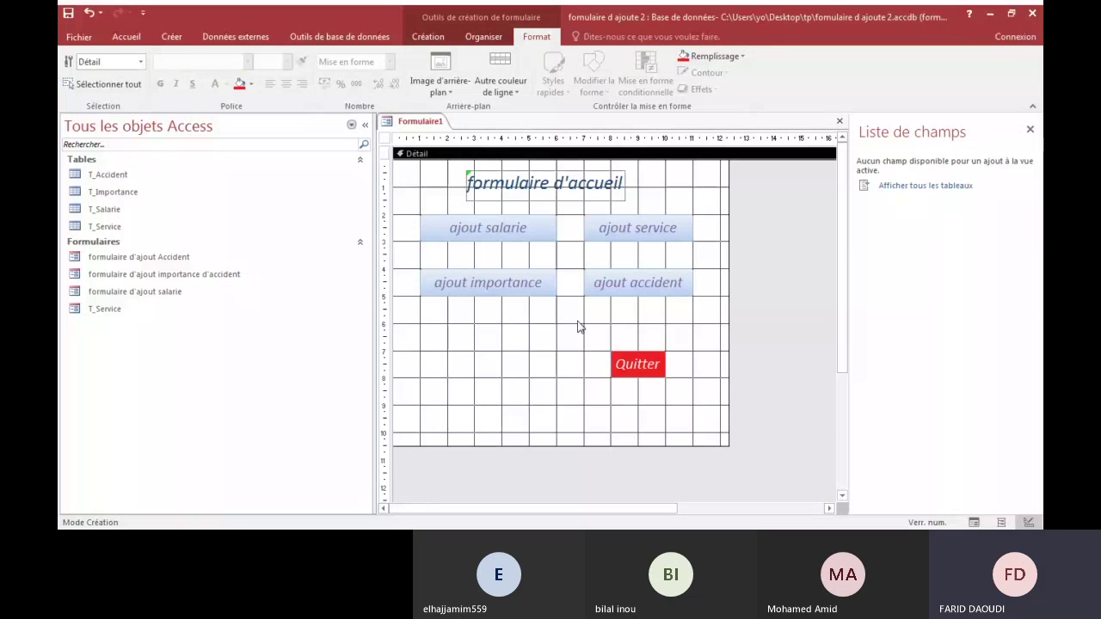
# Step: Save the form under the name "Formulaire d'accueil"
pyautogui.click(68, 14)
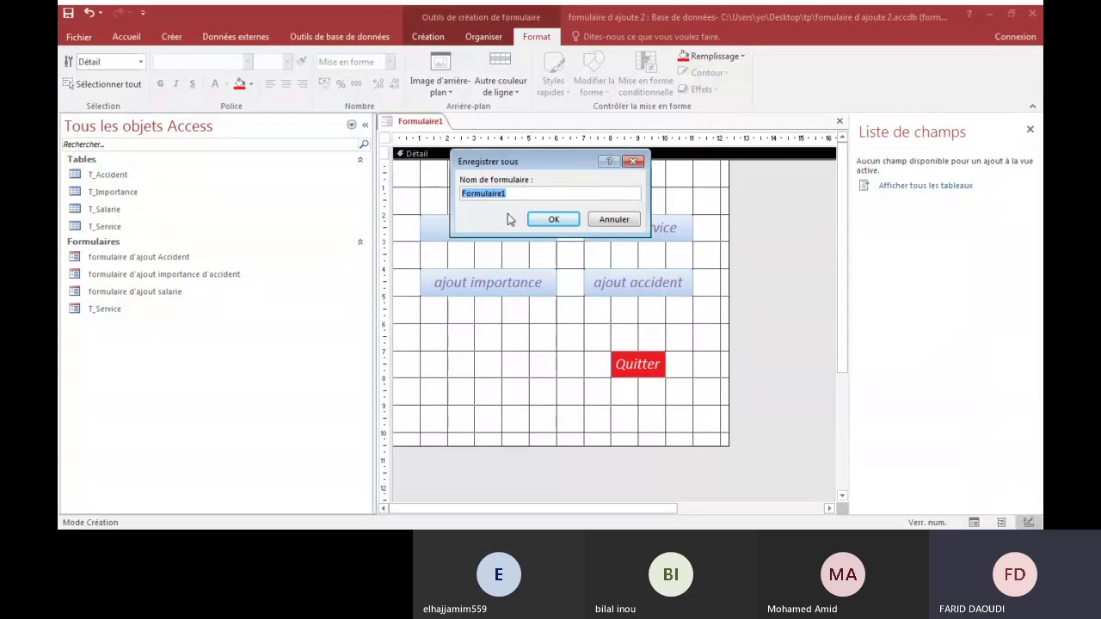
pyautogui.click(541, 195)
pyautogui.press('BackSpace')
pyautogui.write("d'acc")
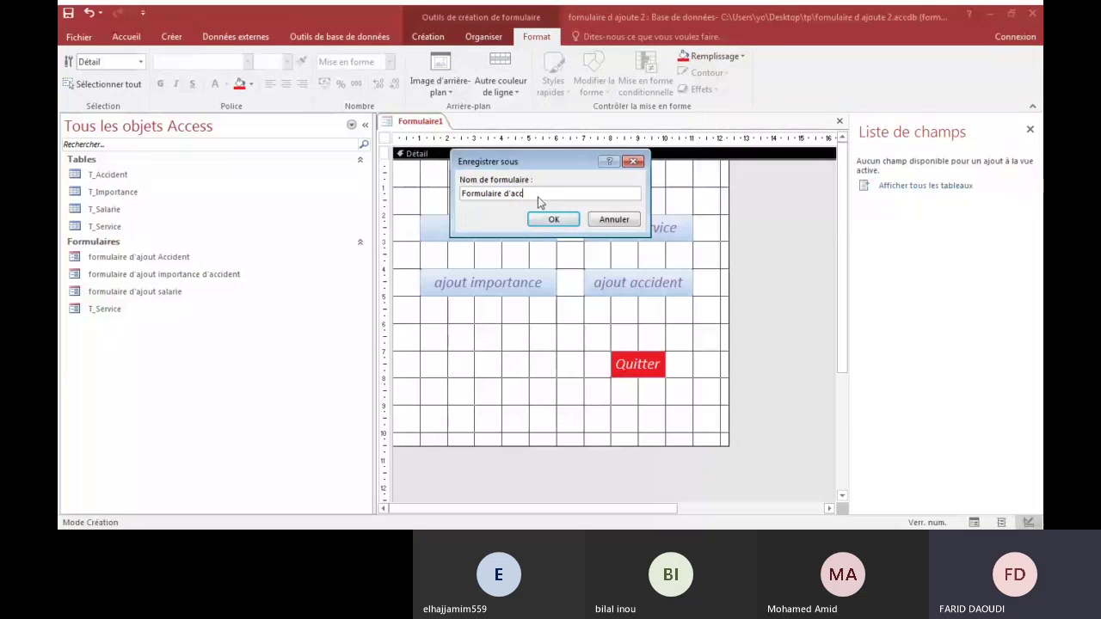
pyautogui.write('ueil')
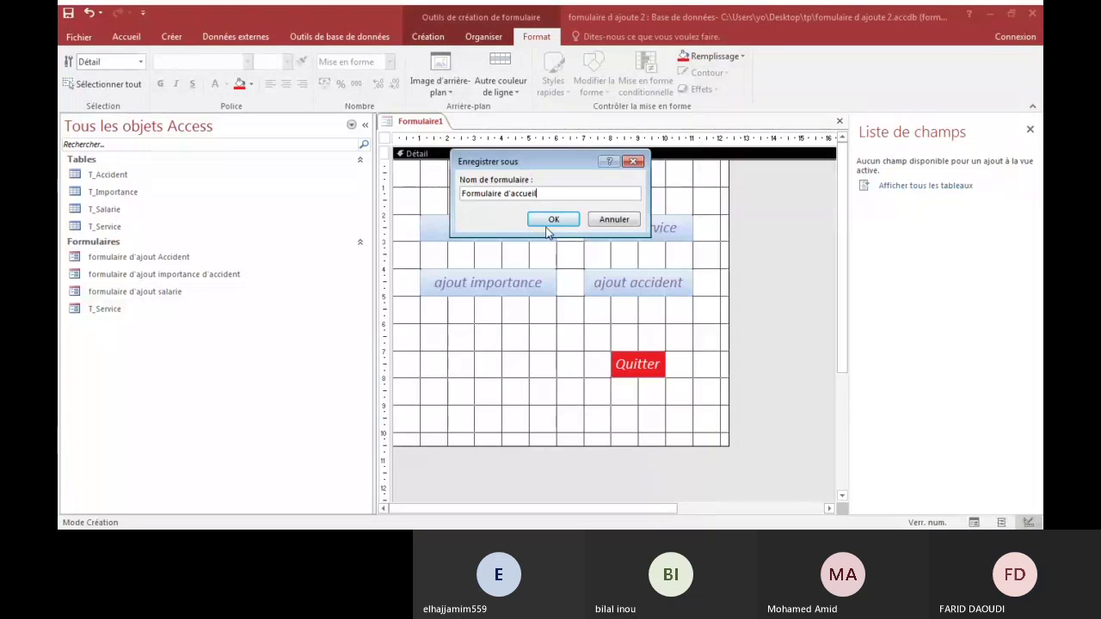
pyautogui.click(548, 223)
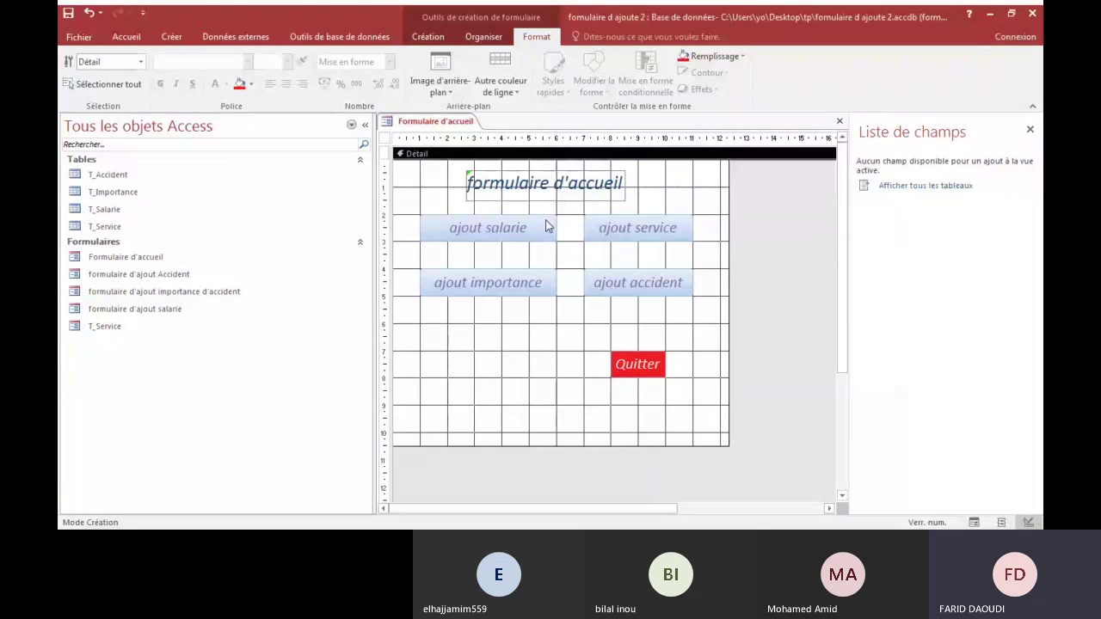
# Step: Preview the home form in Form view and return to Design view
pyautogui.click(74, 37)
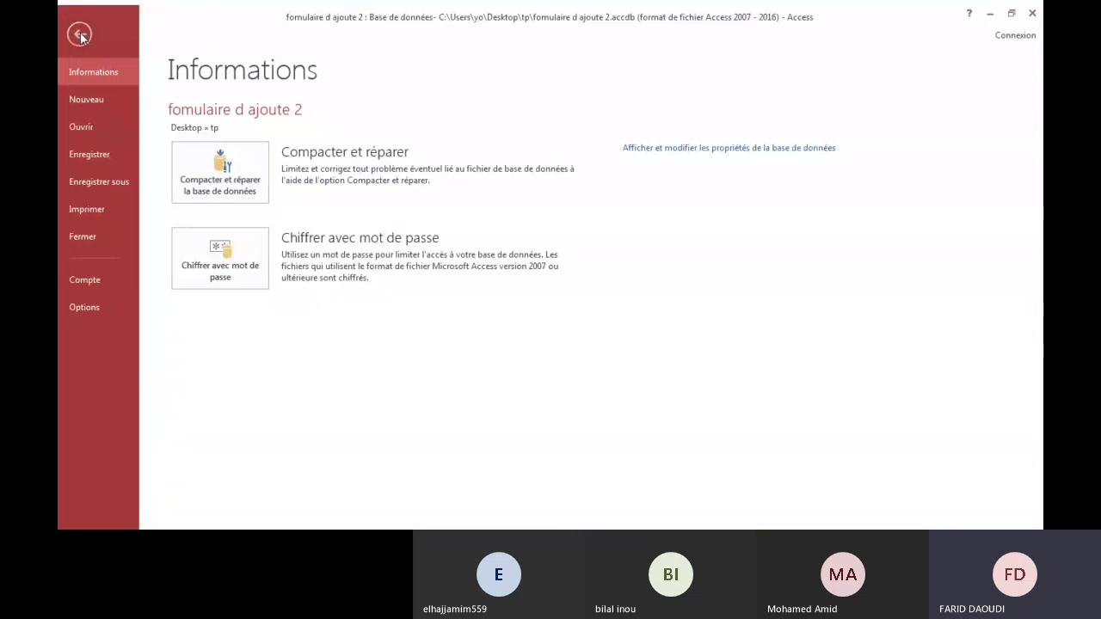
pyautogui.click(86, 34)
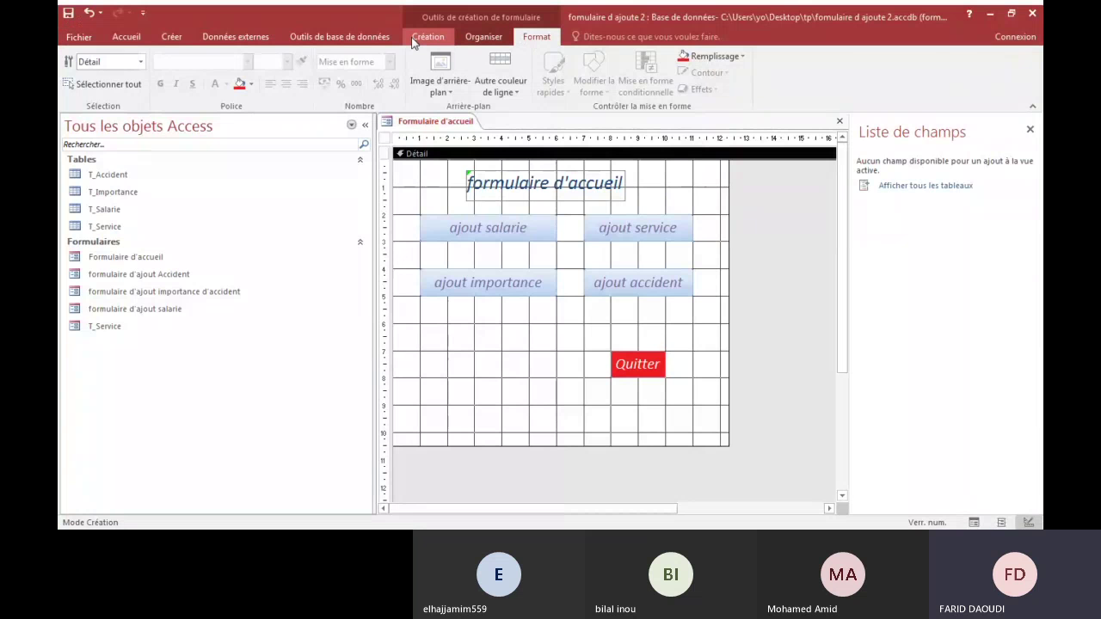
pyautogui.click(415, 38)
pyautogui.click(79, 67)
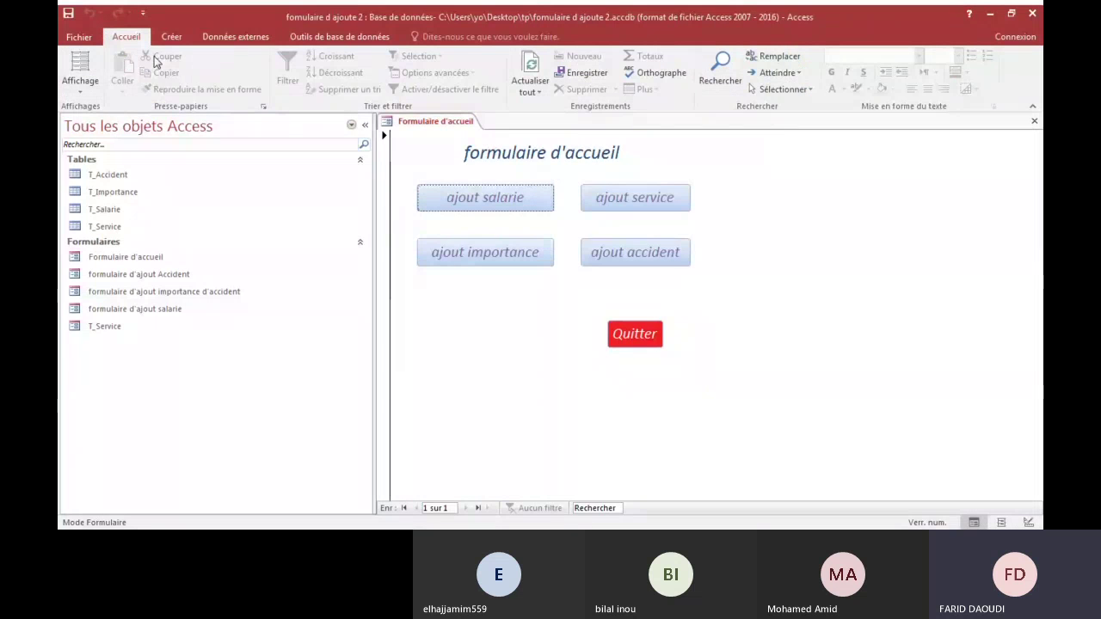
pyautogui.click(83, 82)
pyautogui.click(105, 174)
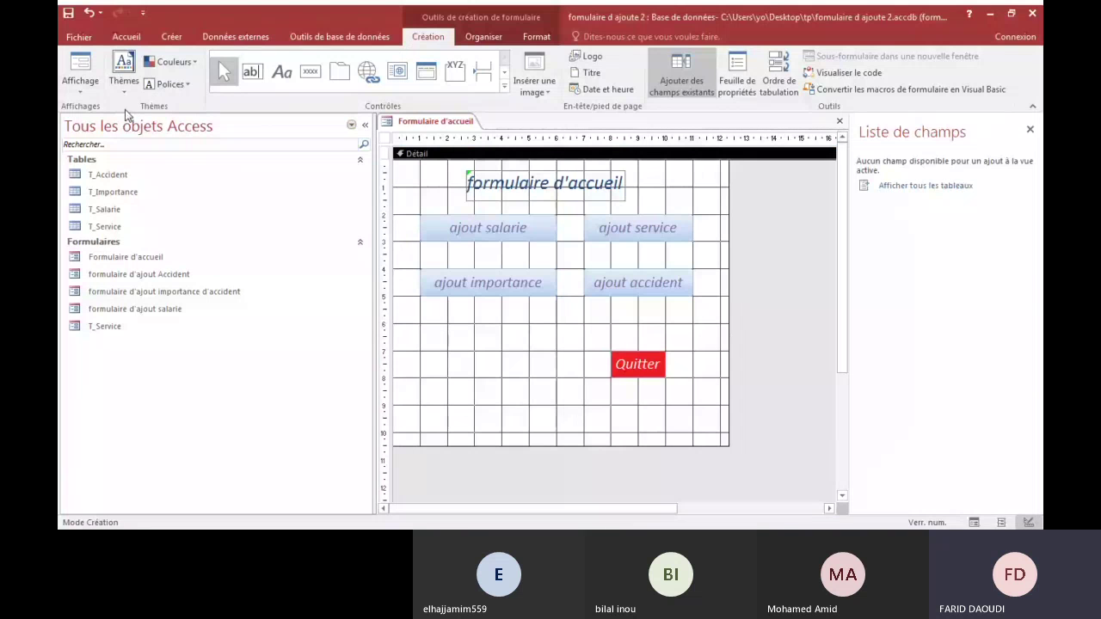
# Step: Set the current database's application title to "app de gestion des accident" in the Access options
pyautogui.click(75, 38)
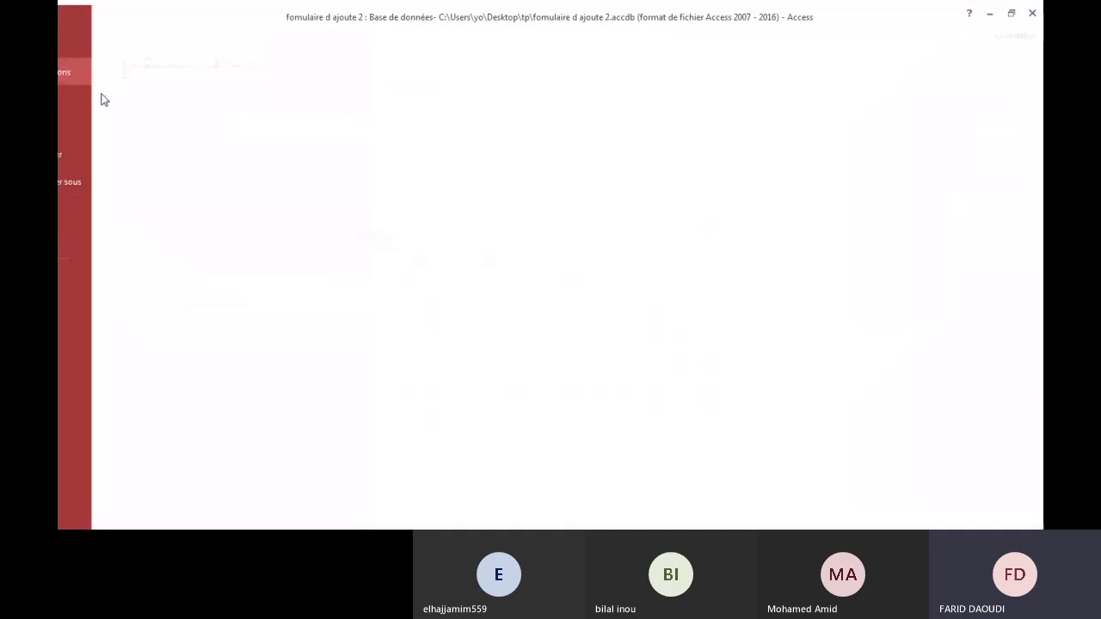
pyautogui.click(94, 284)
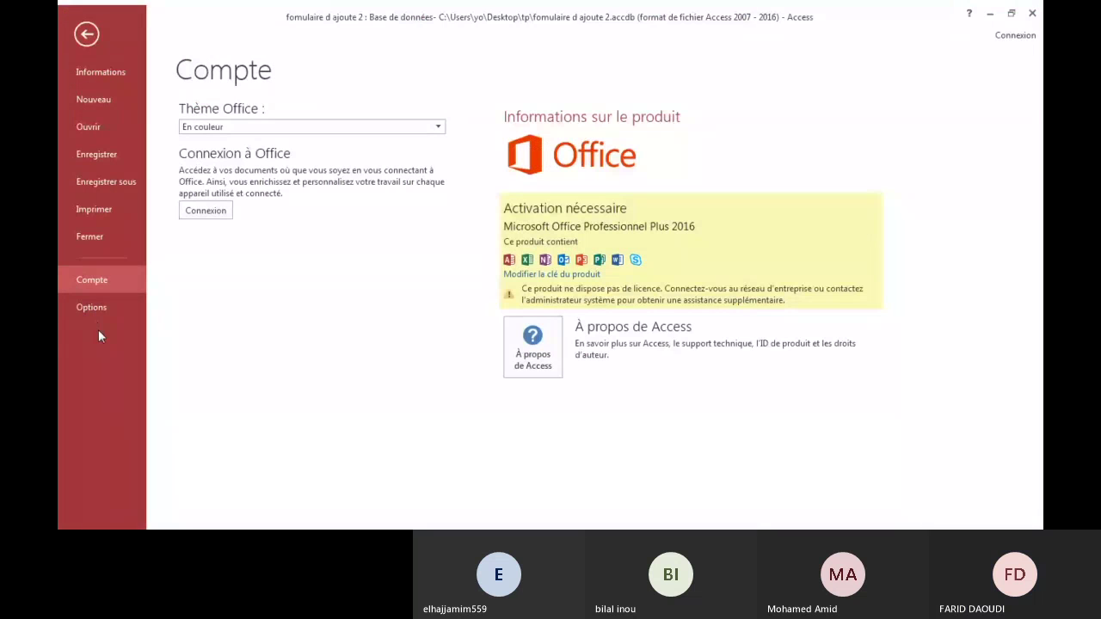
pyautogui.click(91, 307)
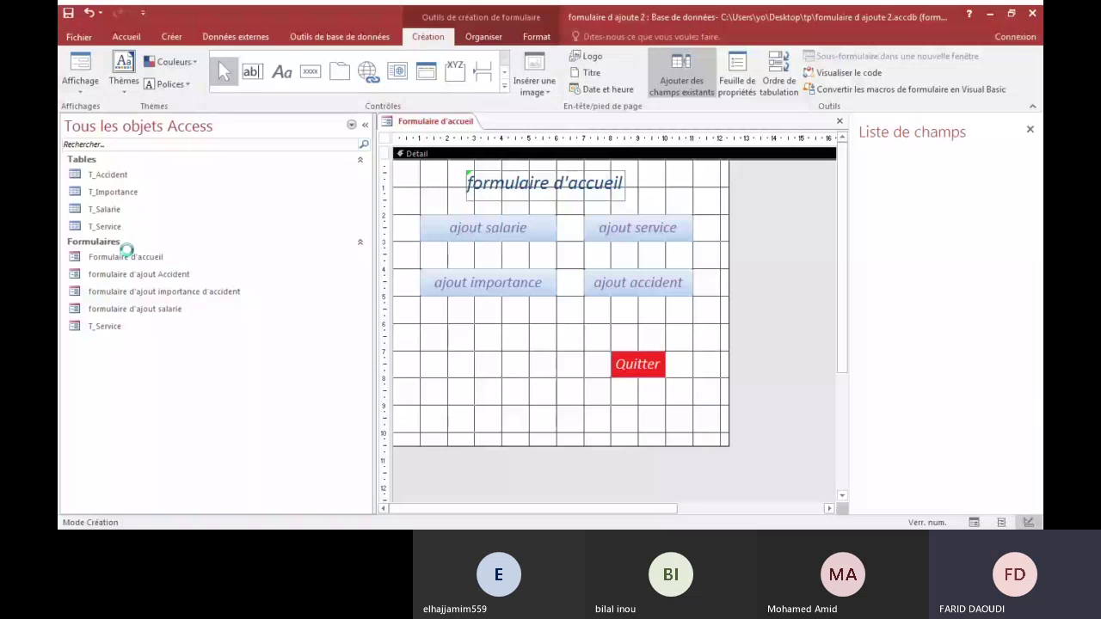
pyautogui.click(359, 77)
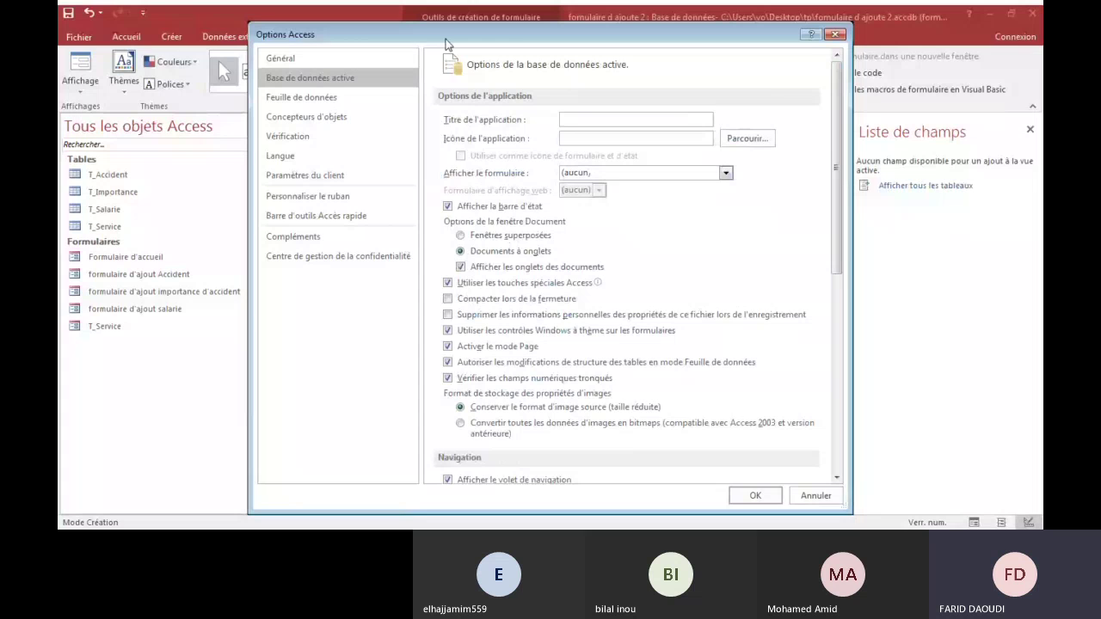
pyautogui.moveTo(456, 34); pyautogui.dragTo(345, 35)
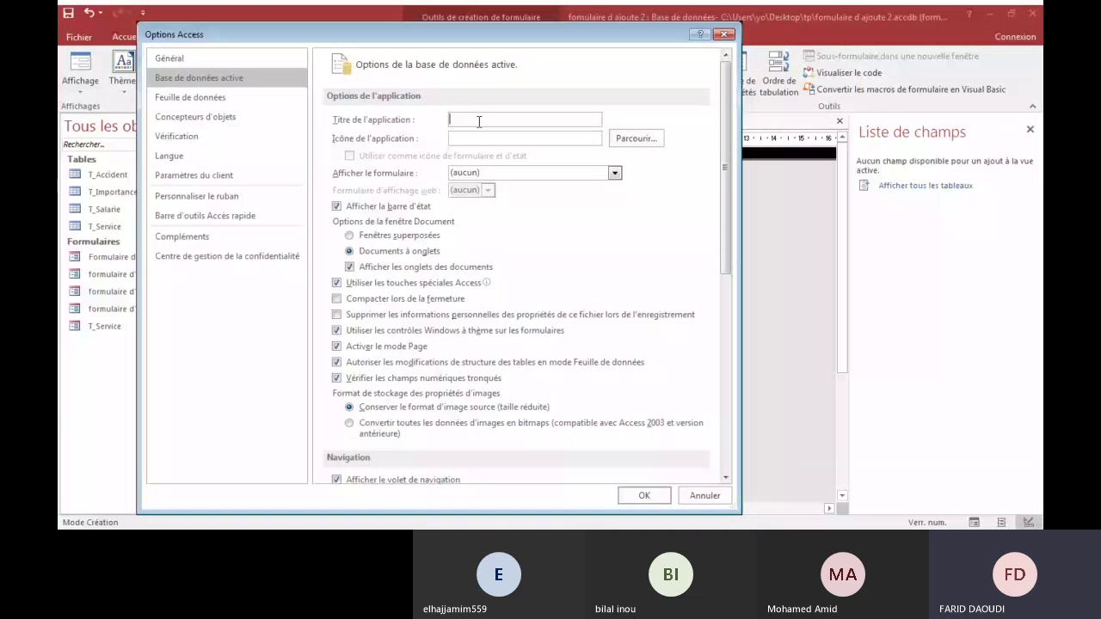
pyautogui.write('app de gestion des accident')
# Step: Choose "Formulaire d'accueil" as the form displayed at startup and apply the database options
pyautogui.click(614, 172)
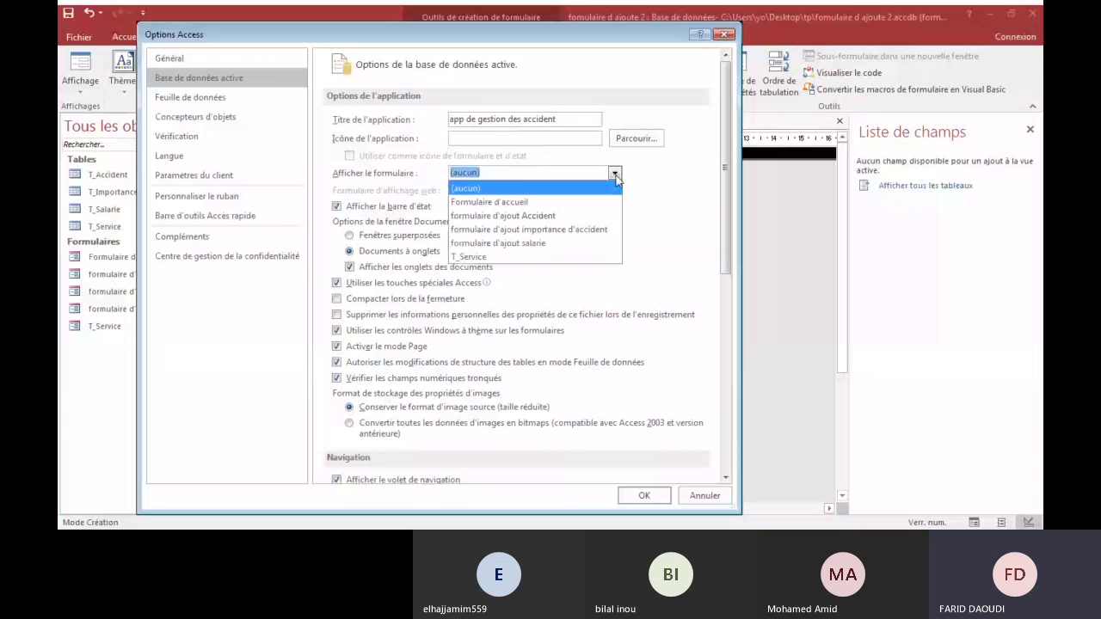
pyautogui.click(474, 203)
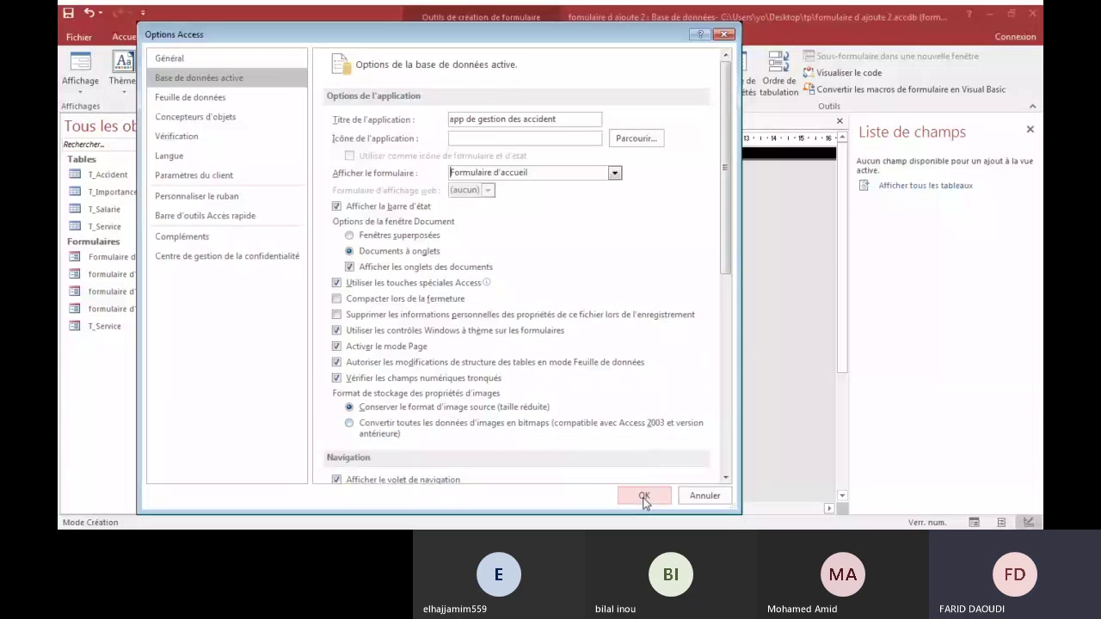
pyautogui.scroll(-8, 442, 379)
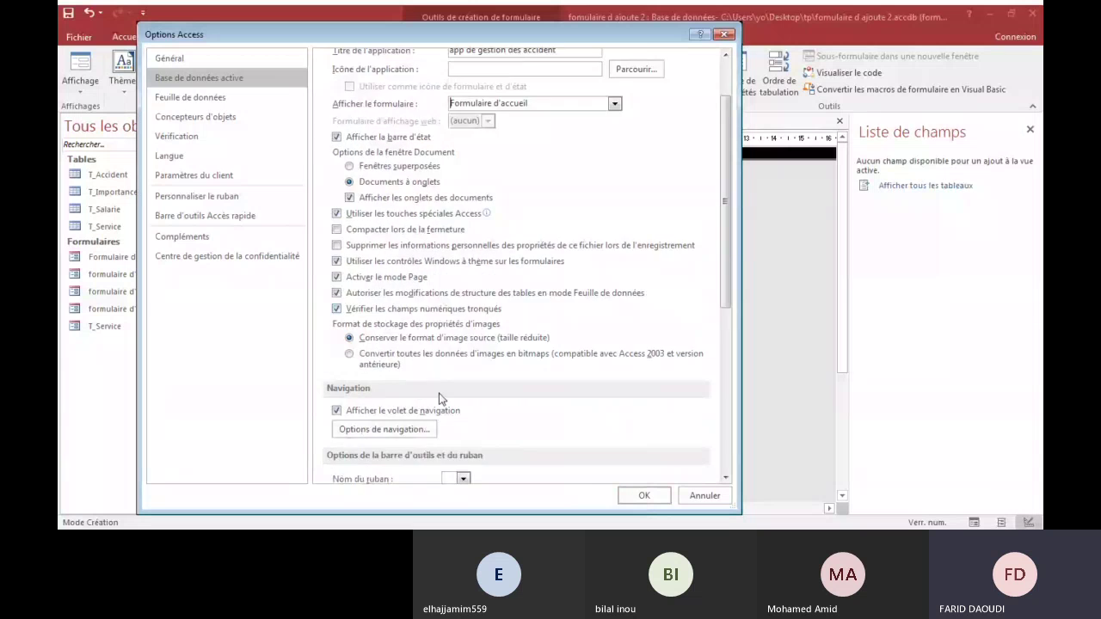
pyautogui.scroll(7, 423, 310)
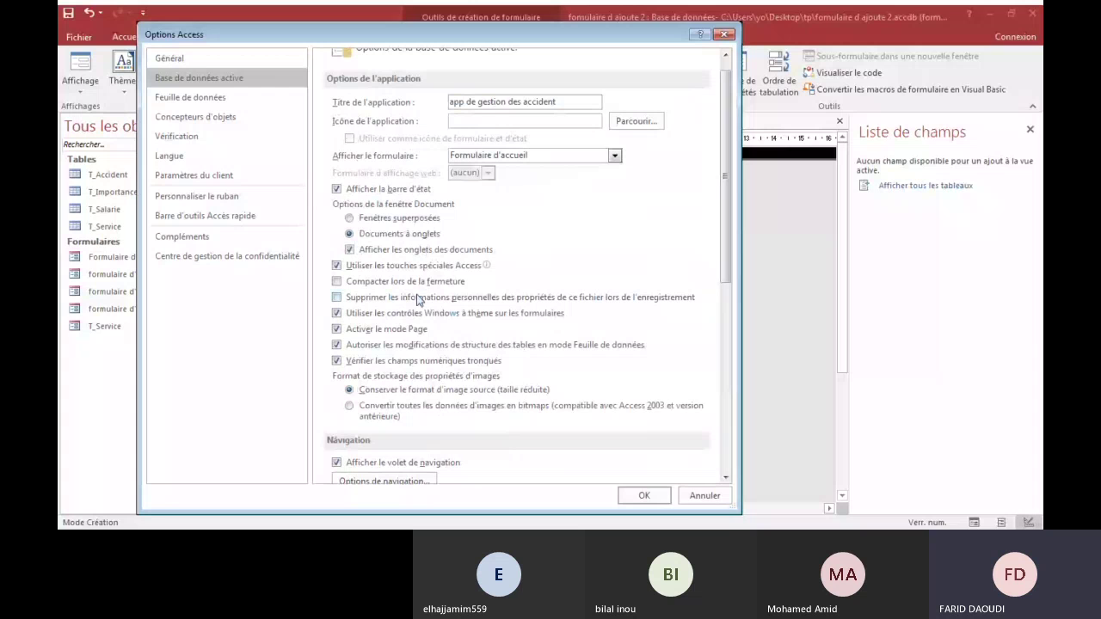
pyautogui.click(643, 496)
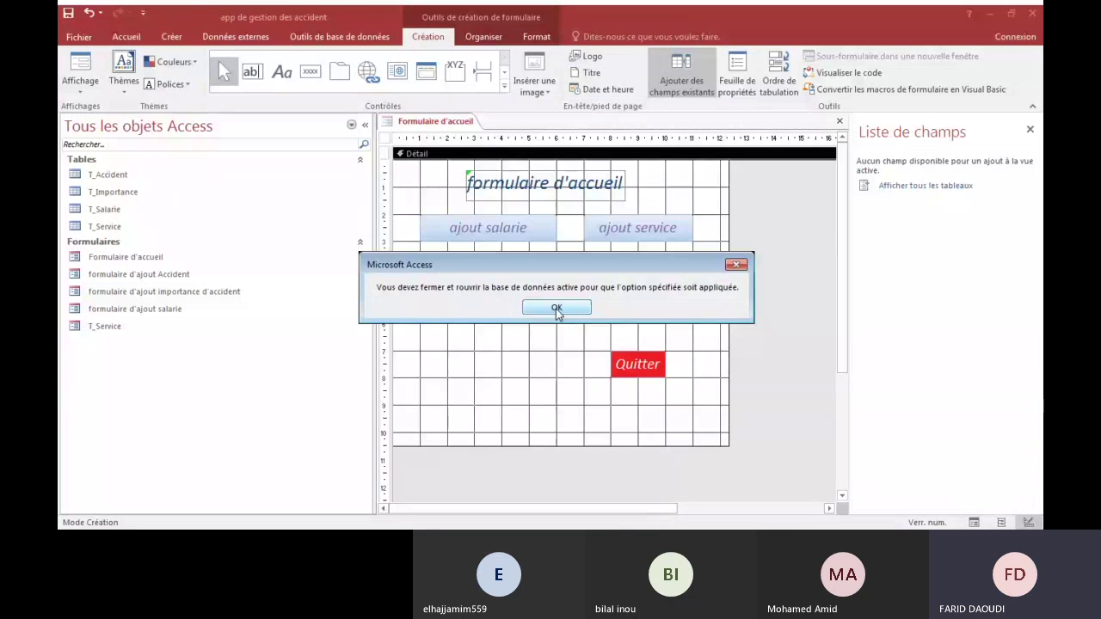
pyautogui.click(557, 308)
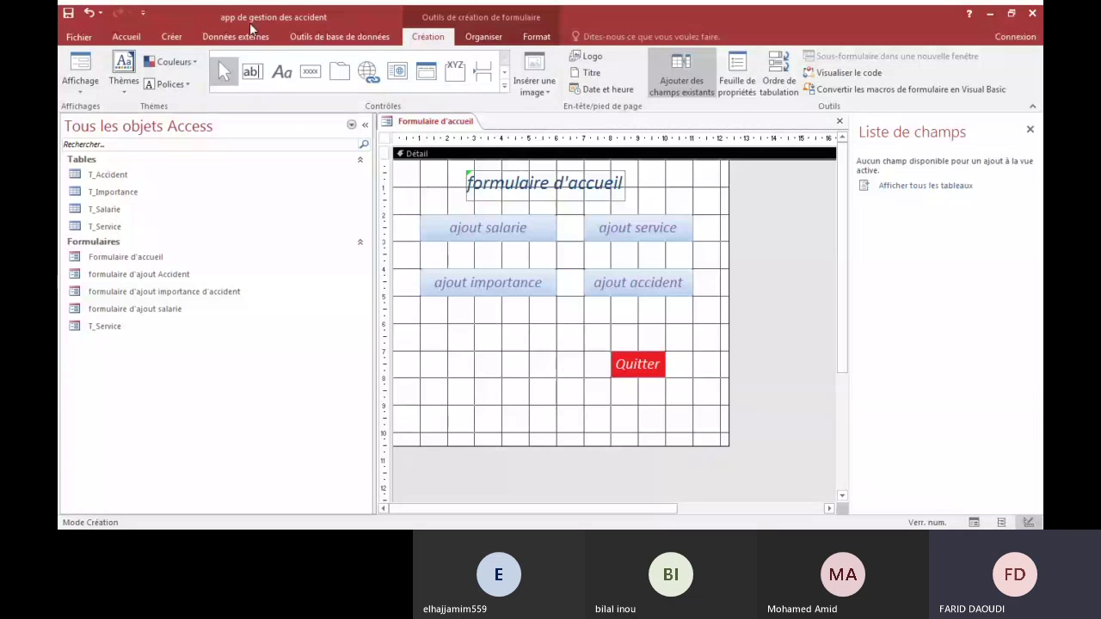
# Step: Save the form, then close and reopen the database "fomulaire d ajoute 2" in a maximized window
pyautogui.click(68, 13)
pyautogui.click(1032, 12)
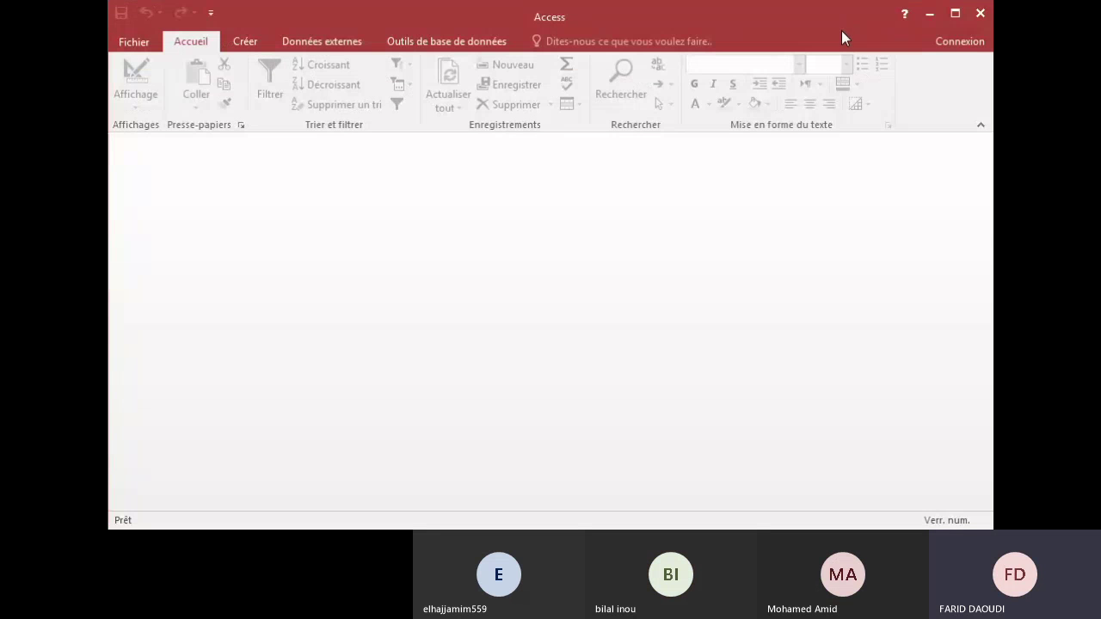
pyautogui.click(142, 45)
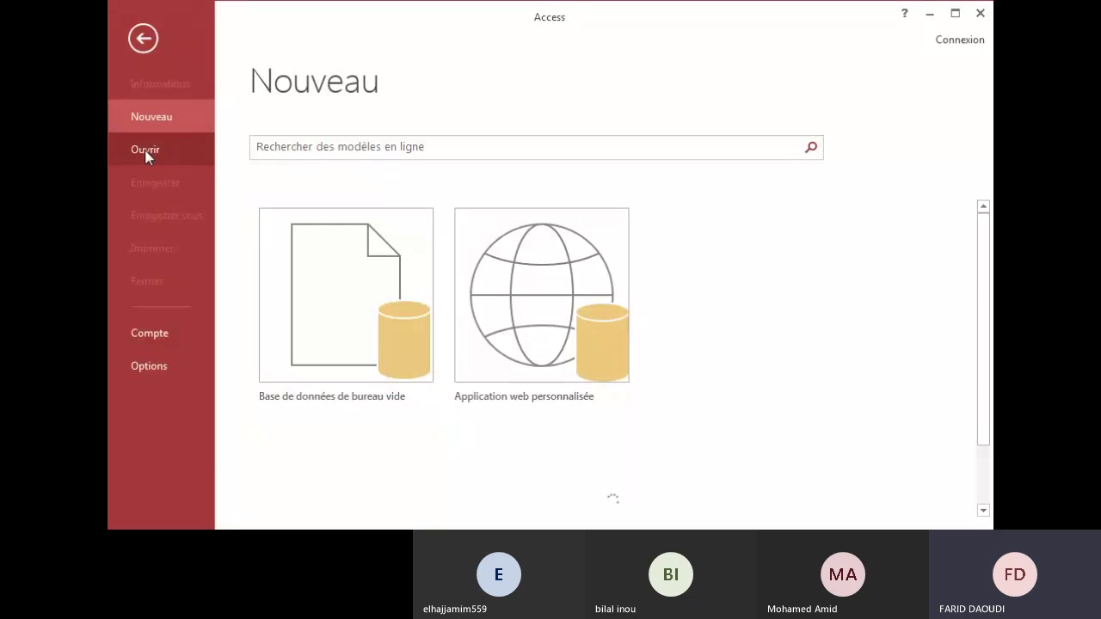
pyautogui.click(145, 150)
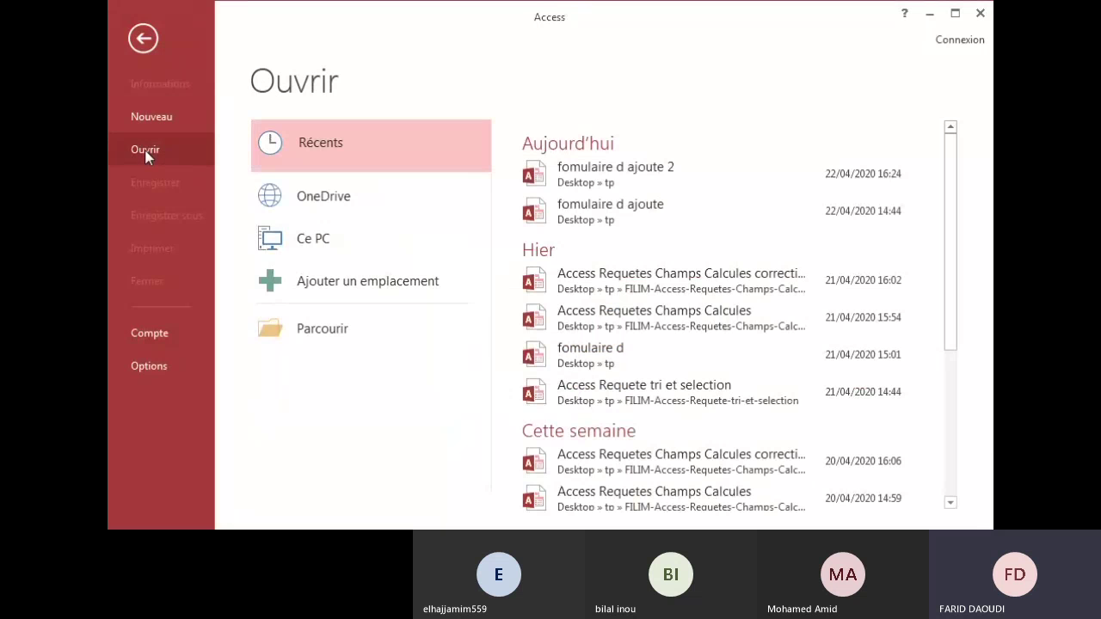
pyautogui.click(608, 179)
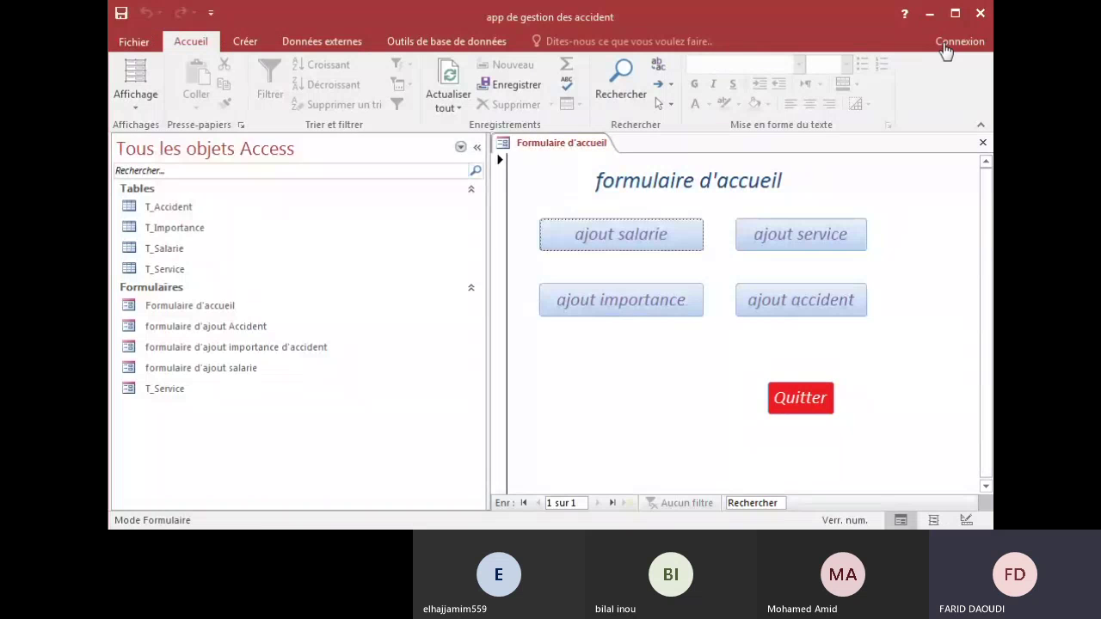
pyautogui.click(955, 13)
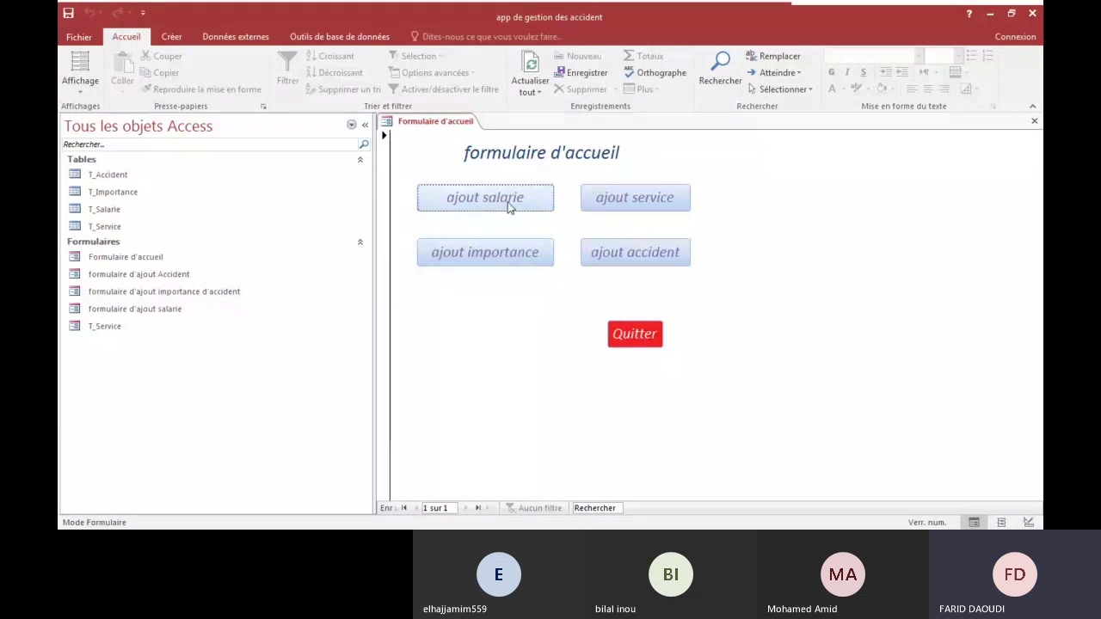
# Step: Open the employee entry form from the home form and enter the employee's matricule and name
pyautogui.click(480, 200)
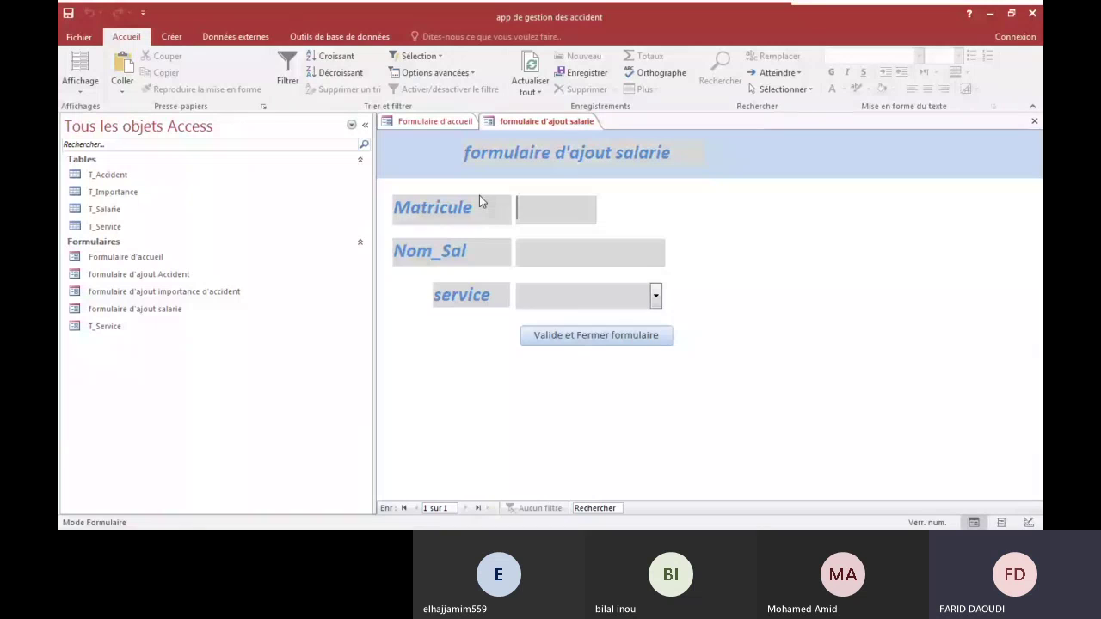
pyautogui.write('a25')
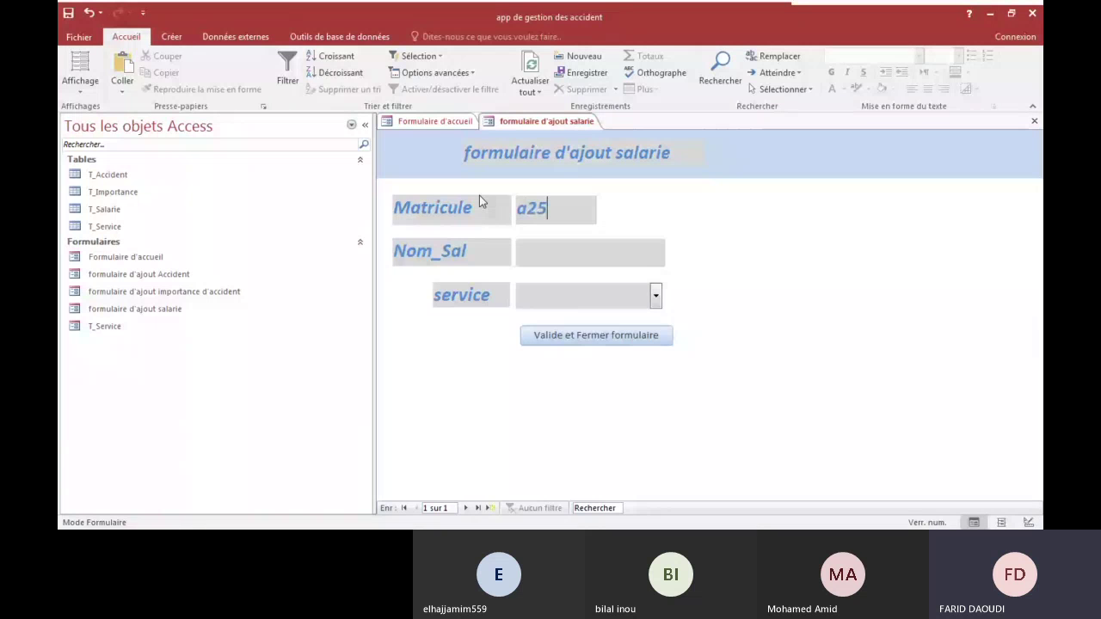
pyautogui.click(527, 209)
pyautogui.press('BackSpace')
pyautogui.write('A')
pyautogui.click(533, 248)
pyautogui.write('ahmed')
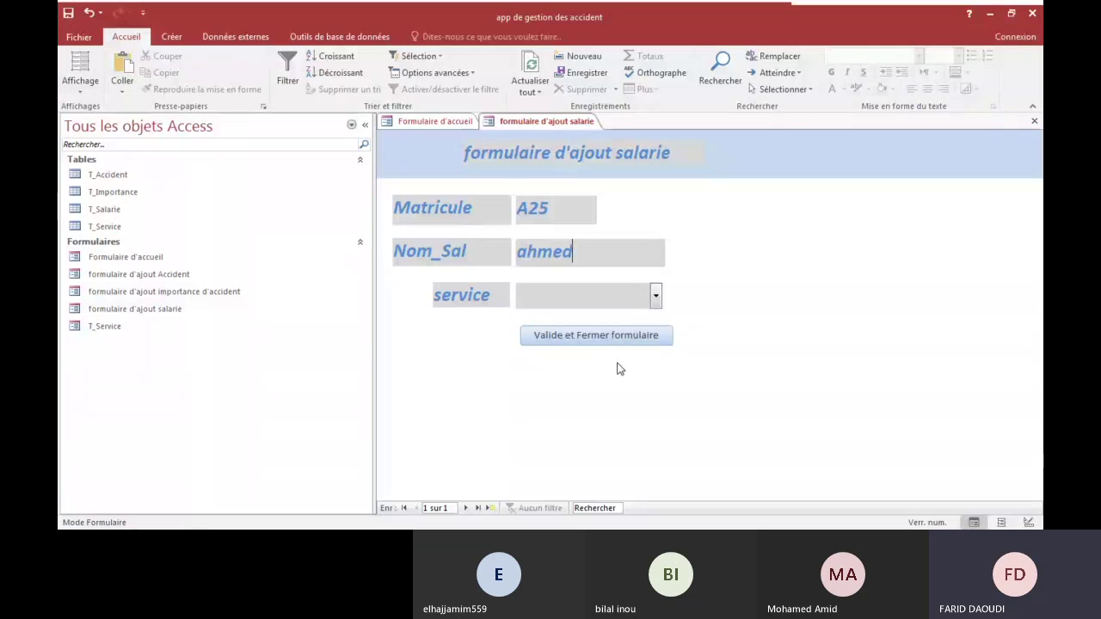
# Step: Assign the employee to the "Distribution" service, then validate and close the entry form
pyautogui.click(656, 296)
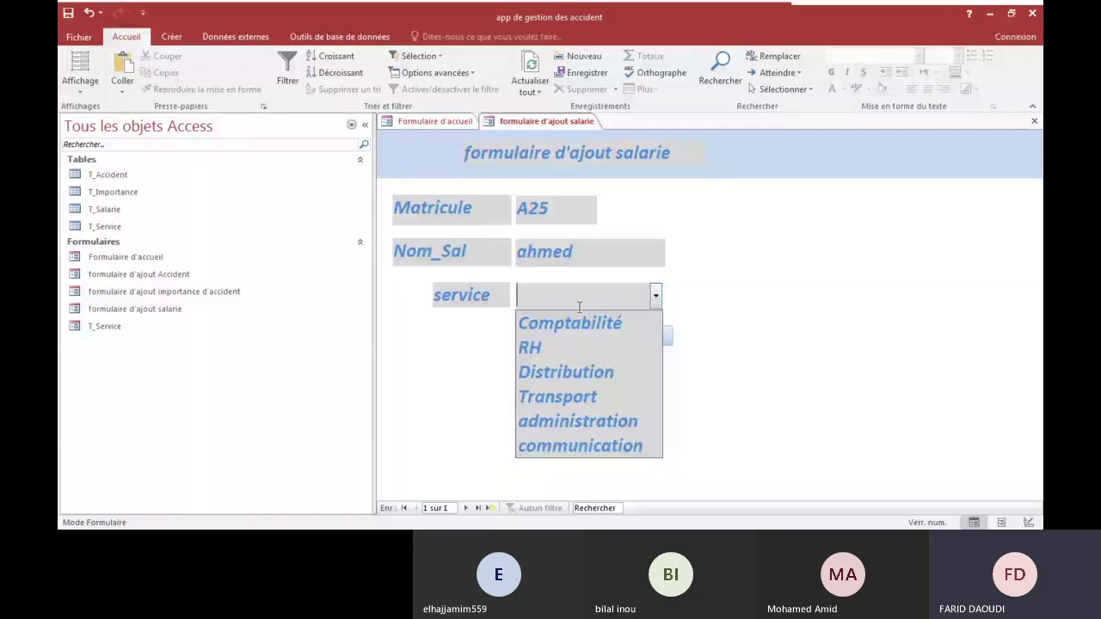
pyautogui.click(565, 373)
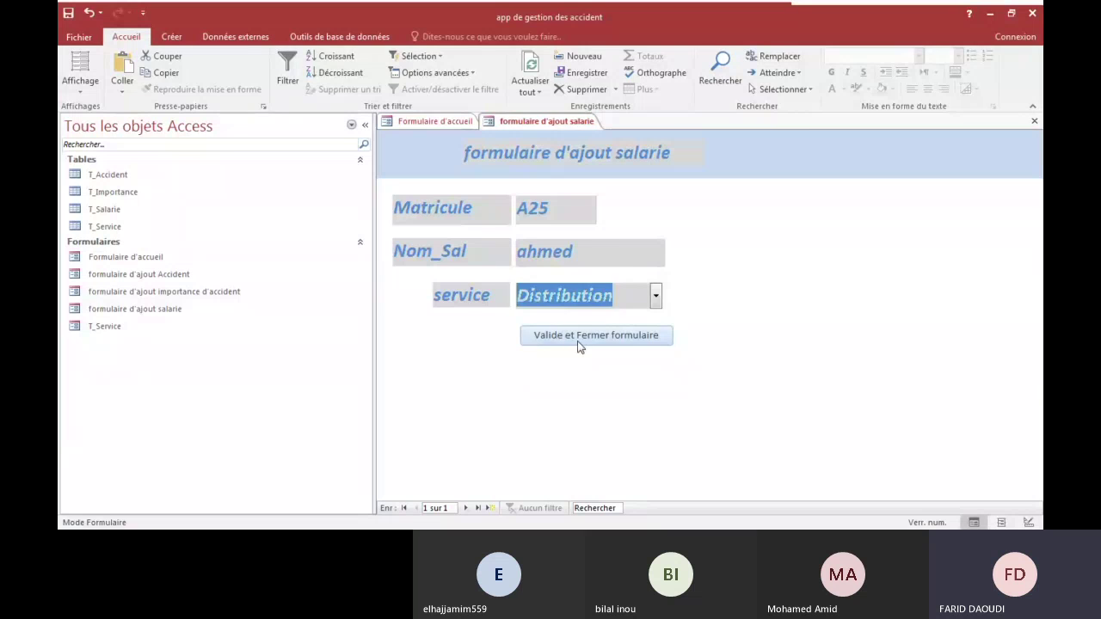
pyautogui.click(584, 341)
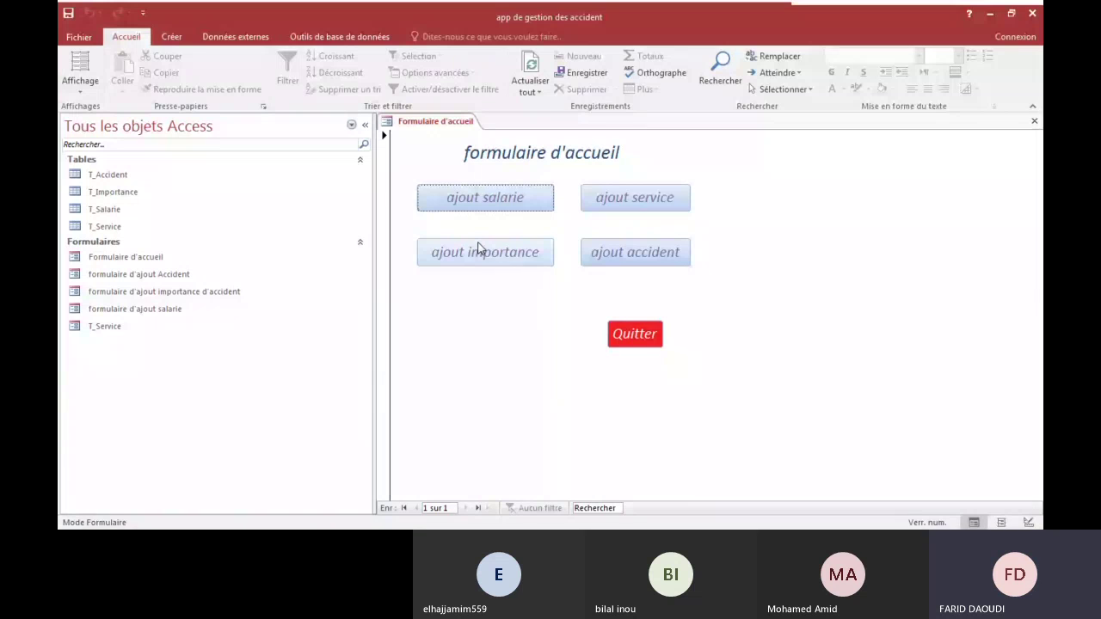
# Step: Open the service entry form from the home form, enter the service "construction", then validate and close the form
pyautogui.click(626, 204)
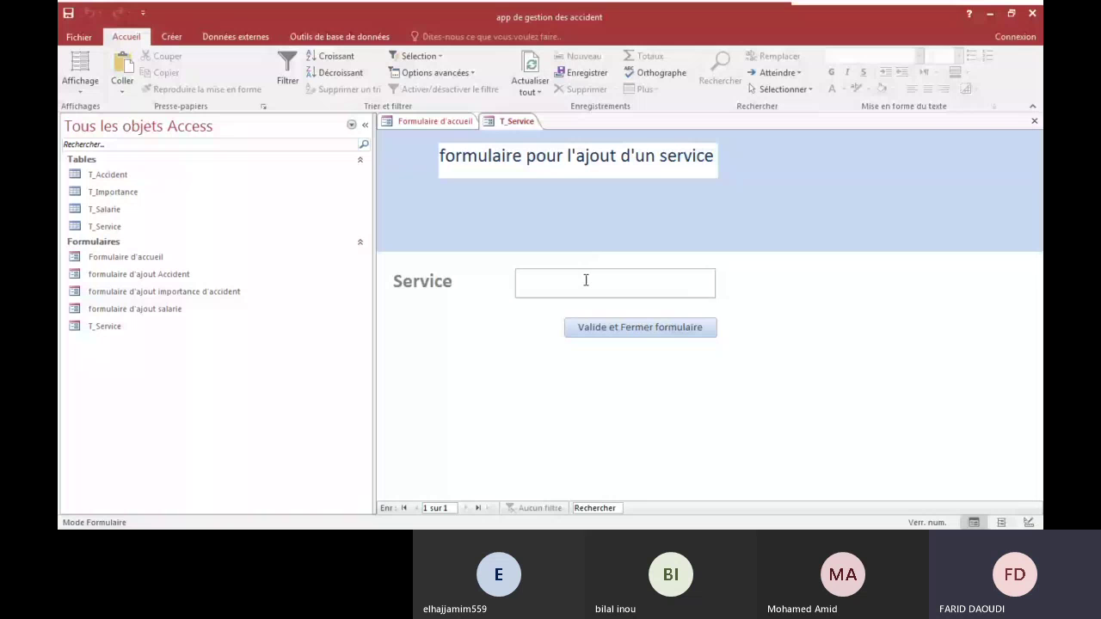
pyautogui.click(586, 280)
pyautogui.write('con')
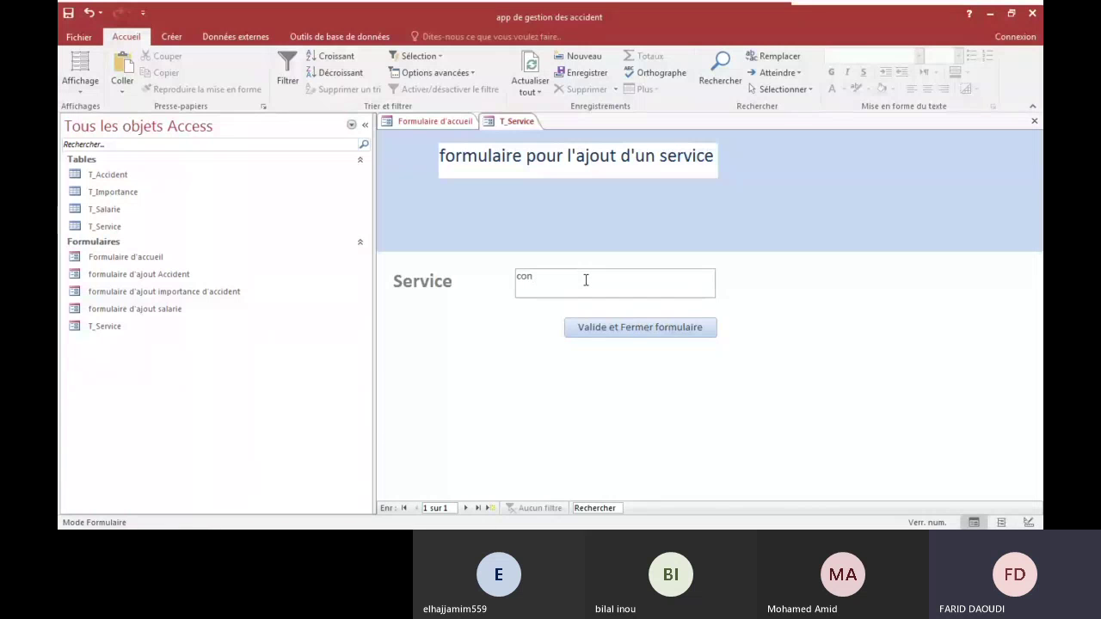
pyautogui.write('striction')
pyautogui.click(549, 276)
pyautogui.press('Delete')
pyautogui.write('u')
pyautogui.click(632, 327)
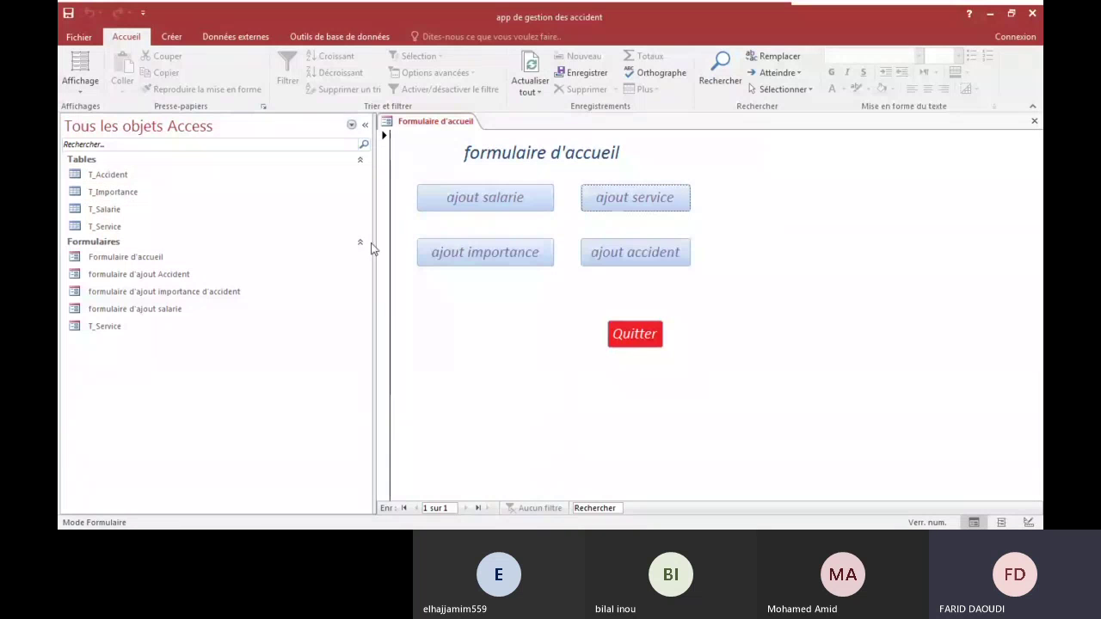
# Step: Check the newly added records in the T_Salarie and T_Service tables, then close both tables
pyautogui.doubleClick(105, 210)
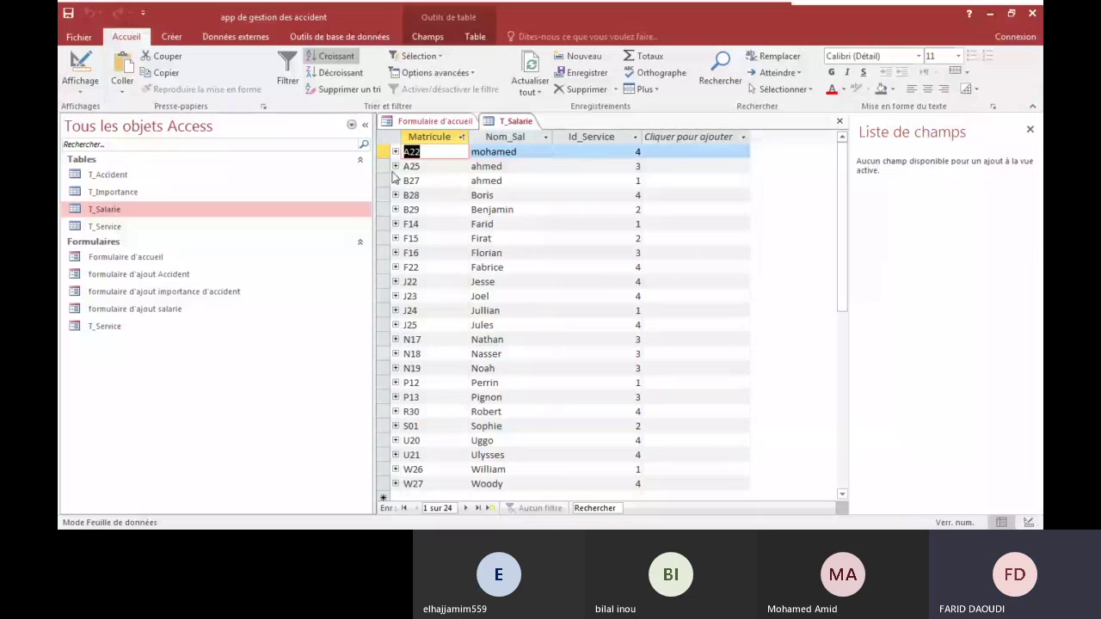
pyautogui.doubleClick(103, 226)
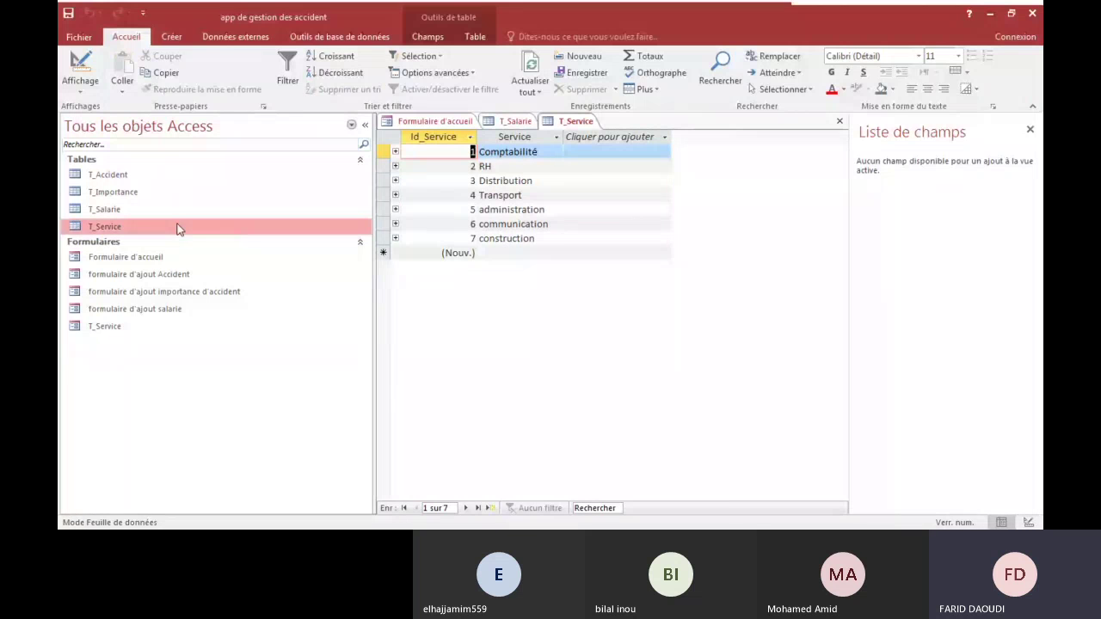
pyautogui.rightClick(582, 126)
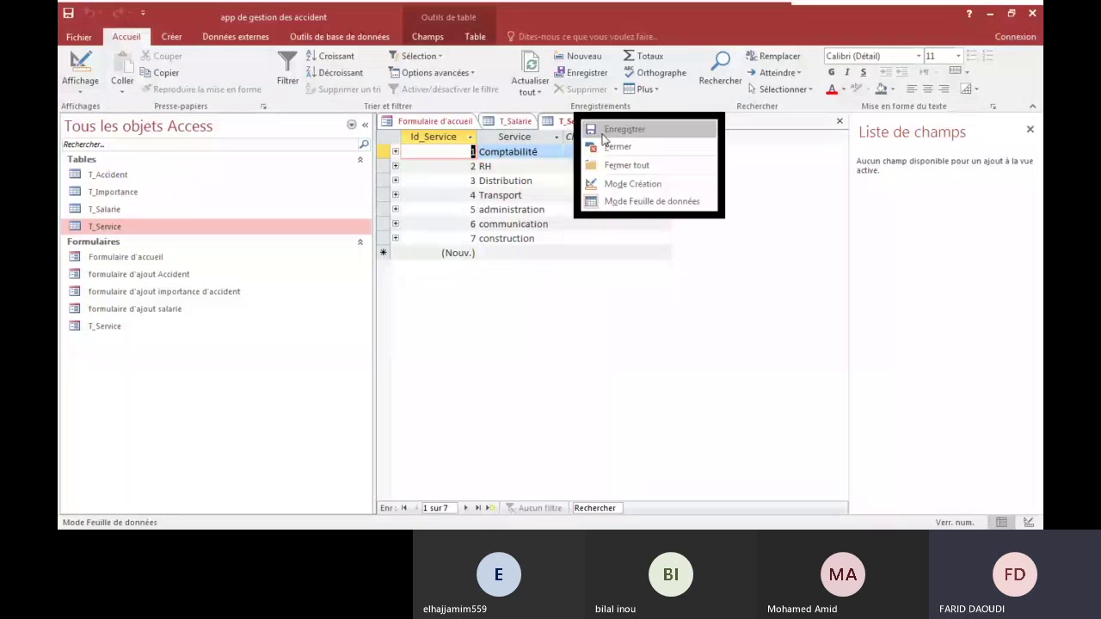
pyautogui.click(594, 148)
pyautogui.rightClick(520, 121)
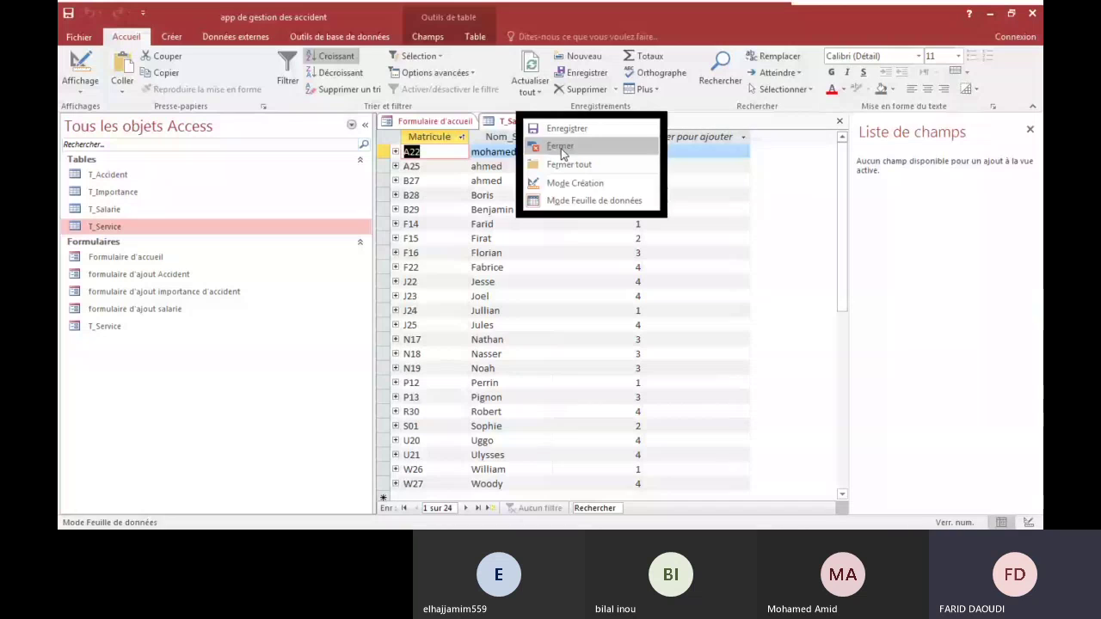
pyautogui.click(550, 148)
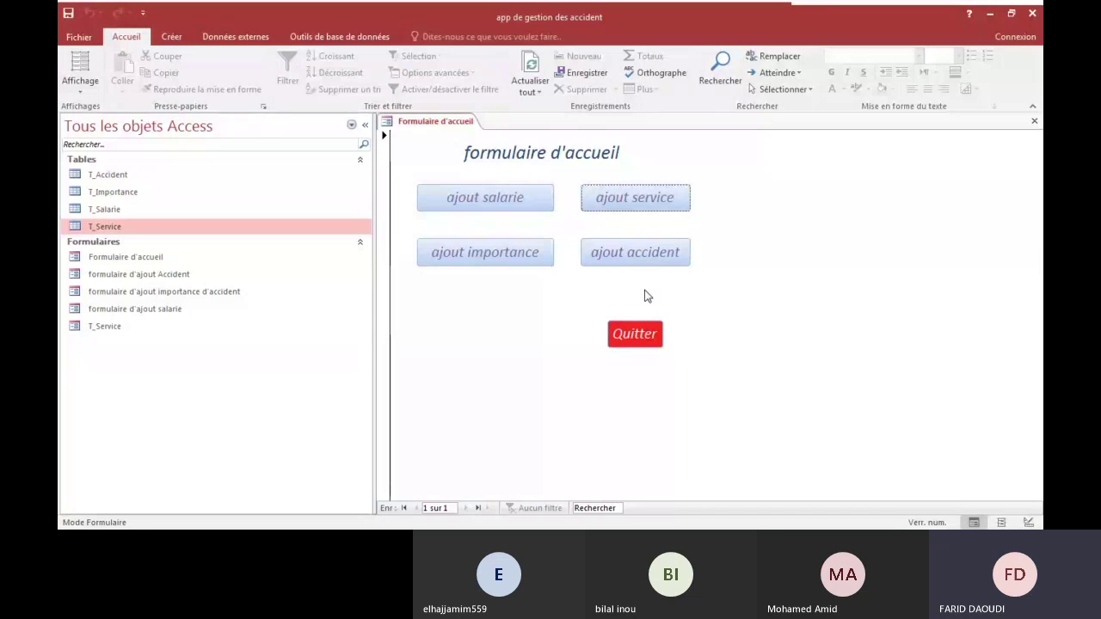
# Step: Quit the application using the home form's Quitter command
pyautogui.click(637, 336)
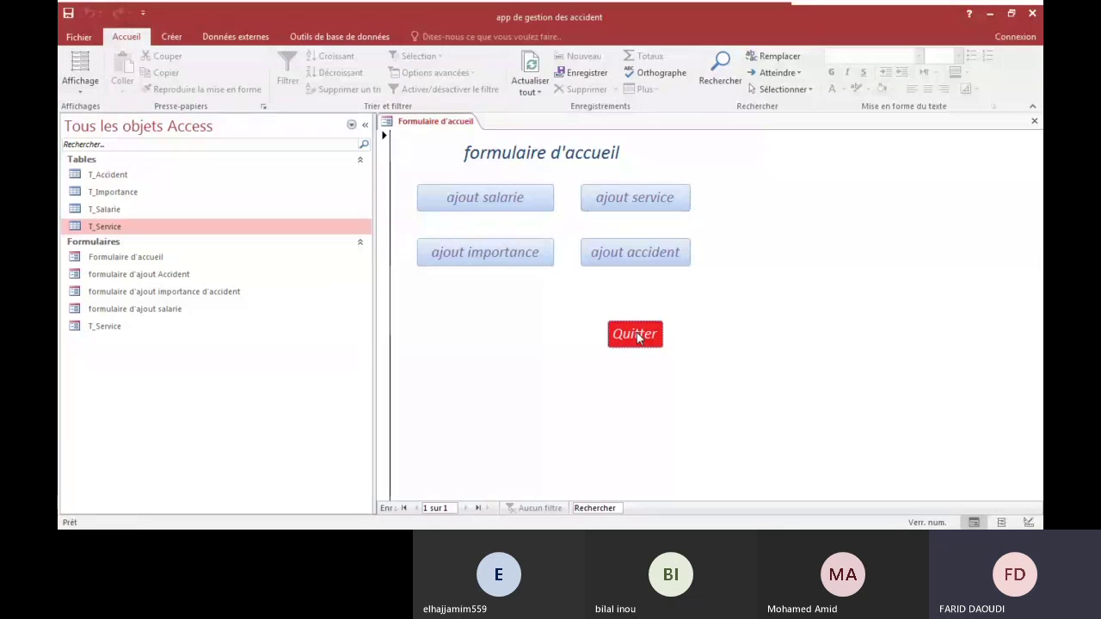